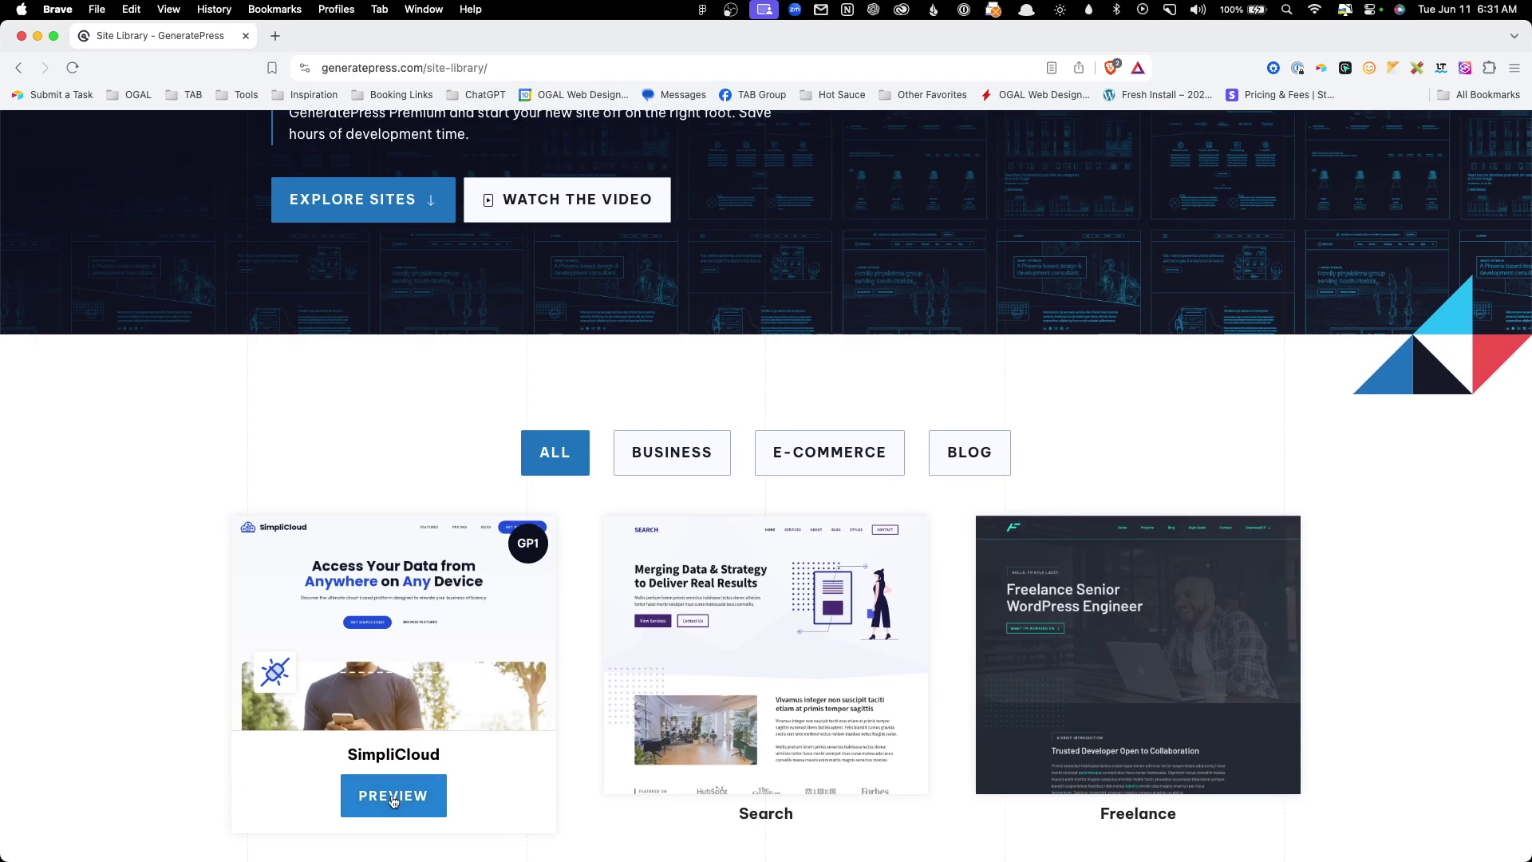
Open the SimpliCloud starter site's full-page preview from the site cards and scroll through it.
click(394, 797)
scroll(1125, 515, down, 10)
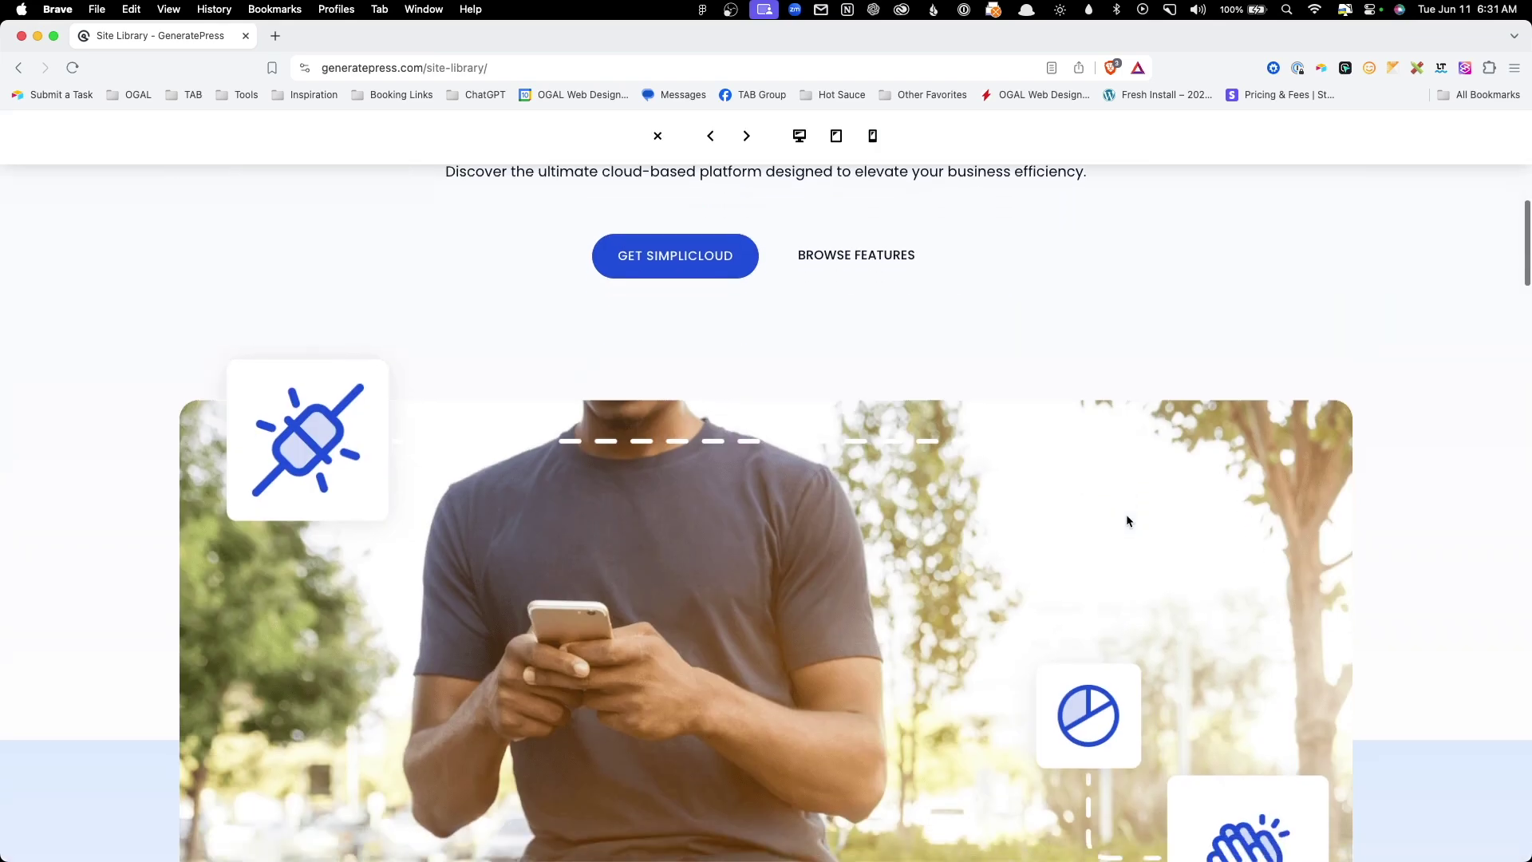
scroll(1128, 518, down, 6)
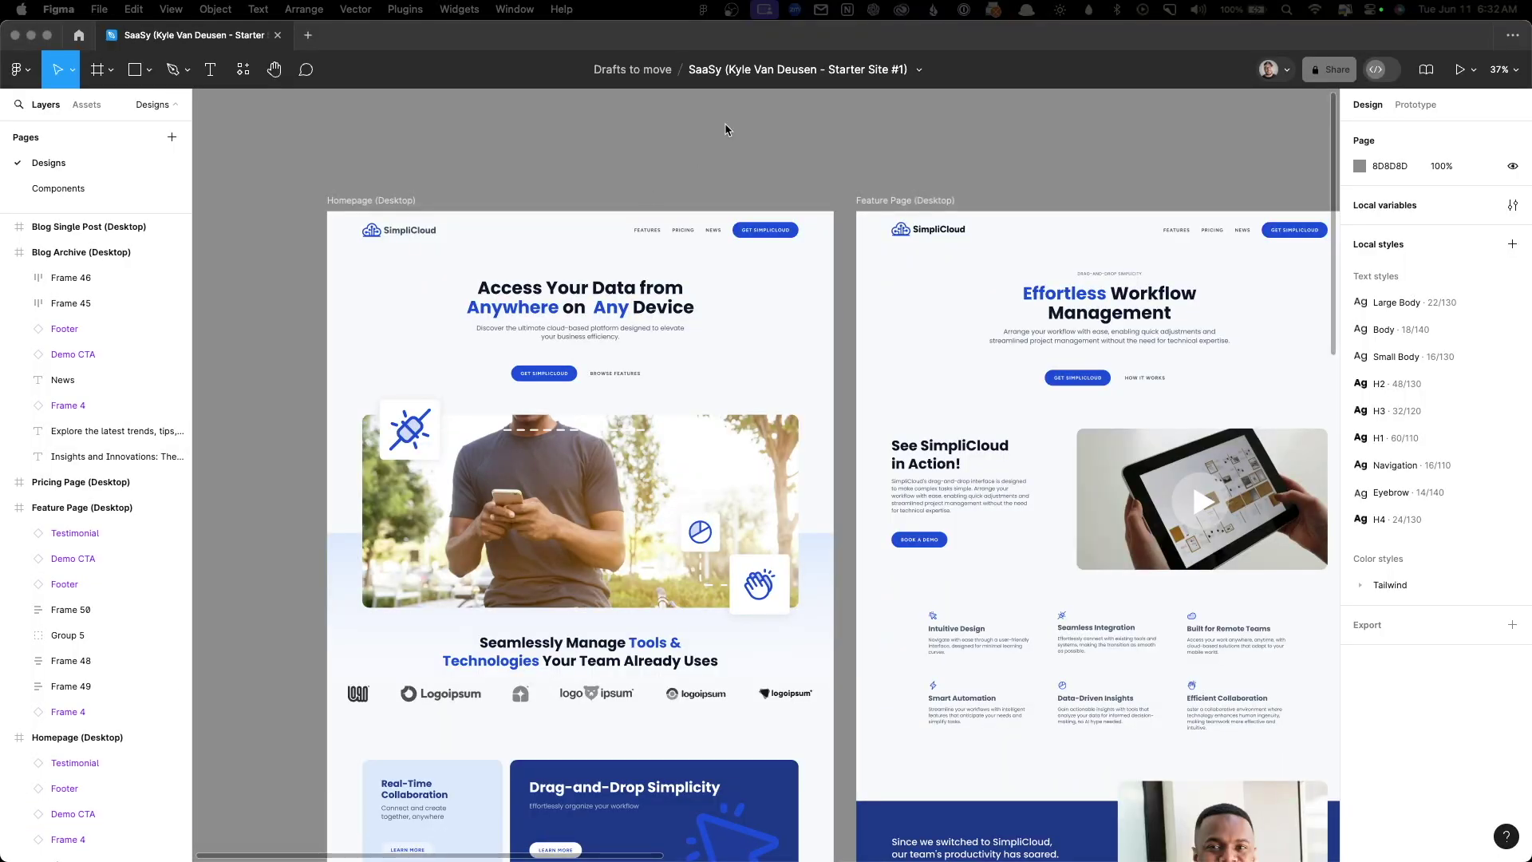
scroll(724, 129, right, 10)
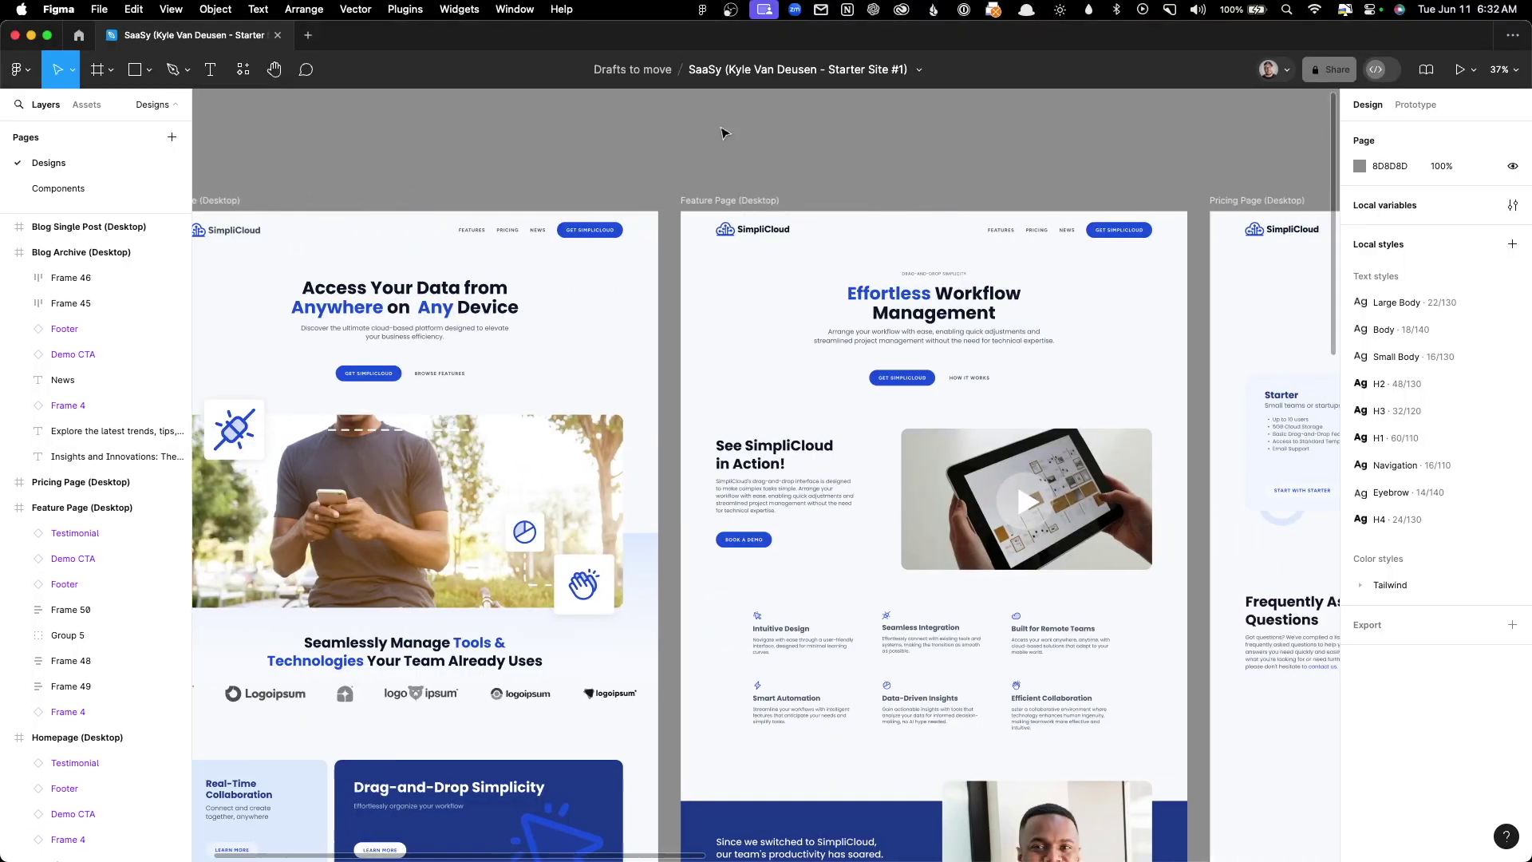
scroll(725, 132, right, 12)
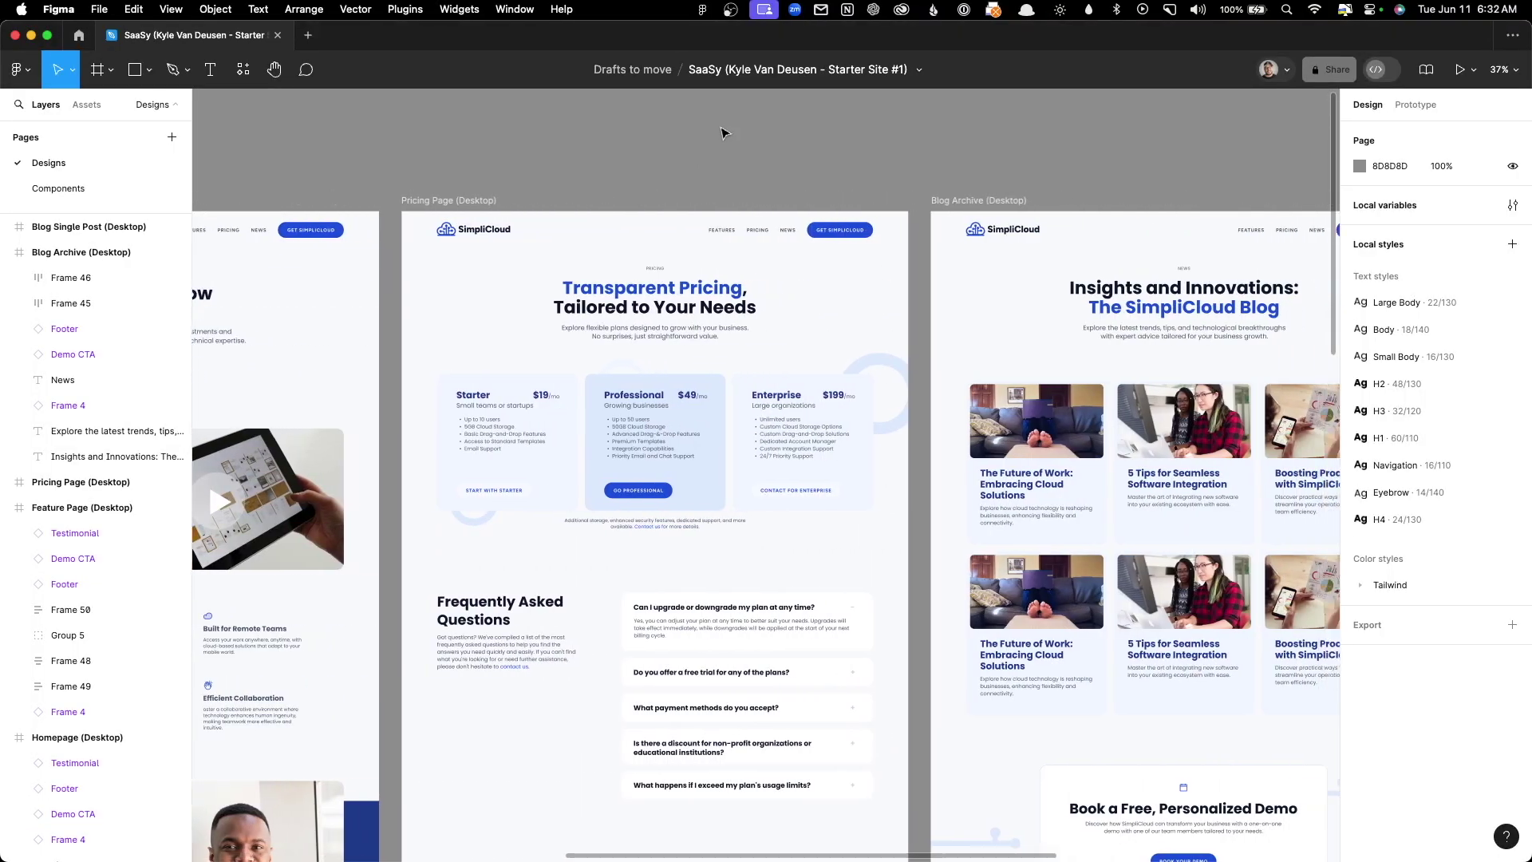
scroll(725, 132, right, 10)
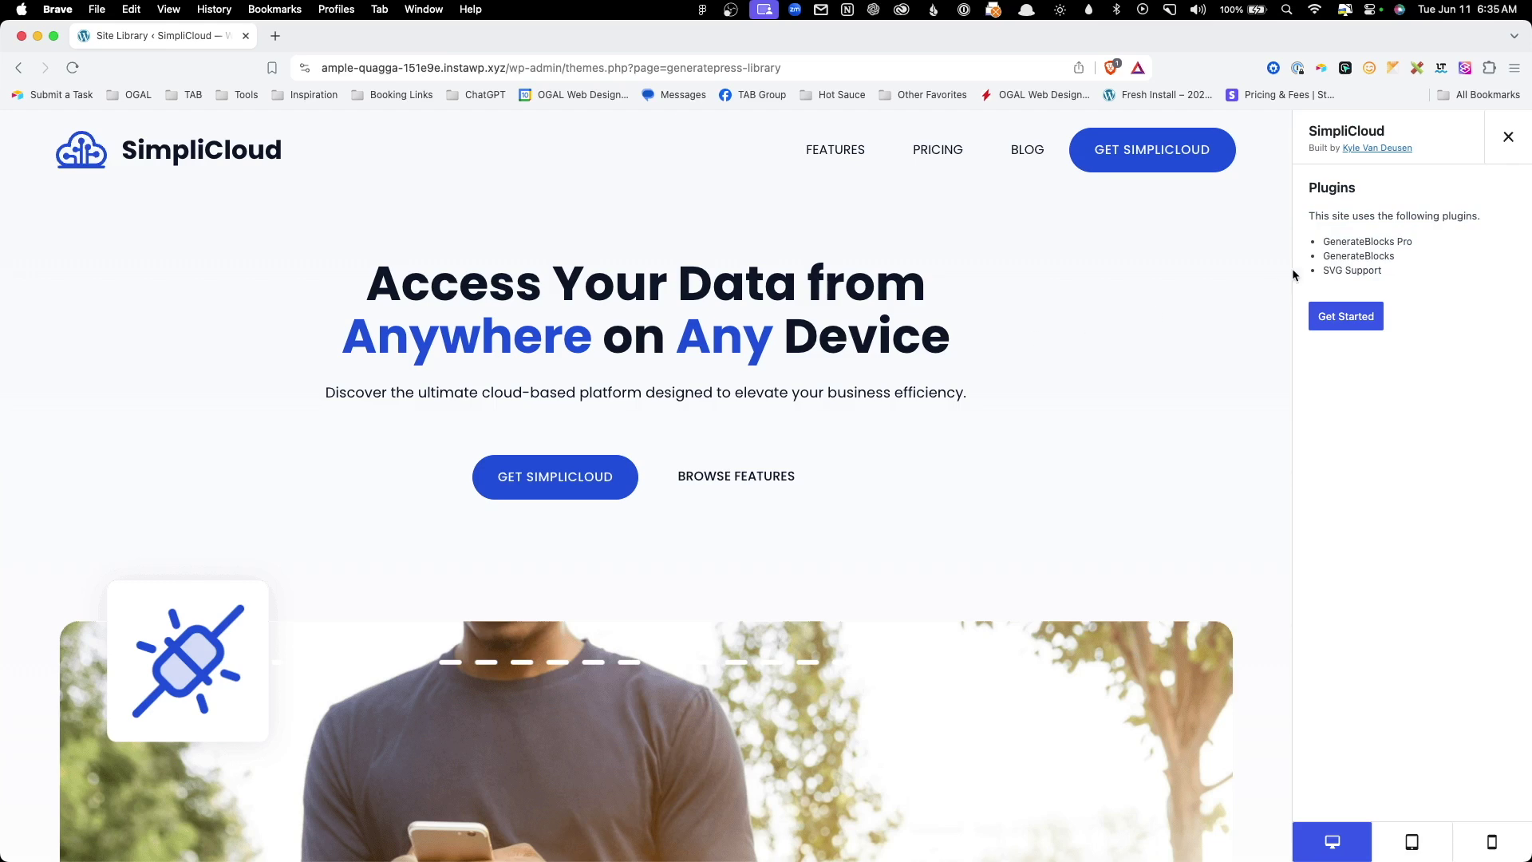
Highlight GenerateBlocks in the SimpliCloud preview's required plugins list.
drag(1324, 239, 1424, 283)
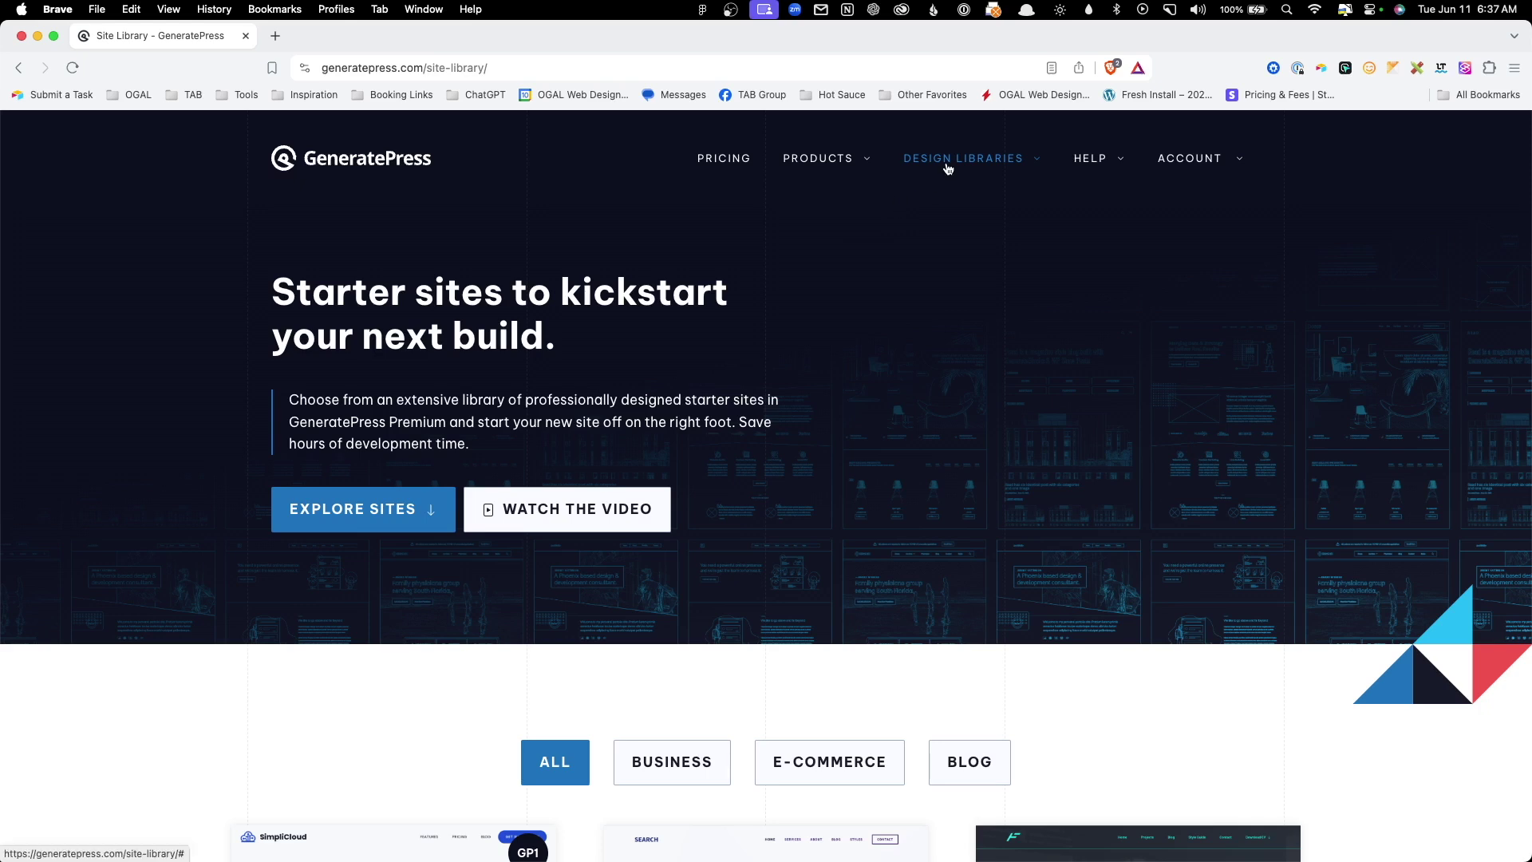
Reload the Full Websites starter-site library and scroll through the site grid.
mouse_move(948, 167)
click(872, 231)
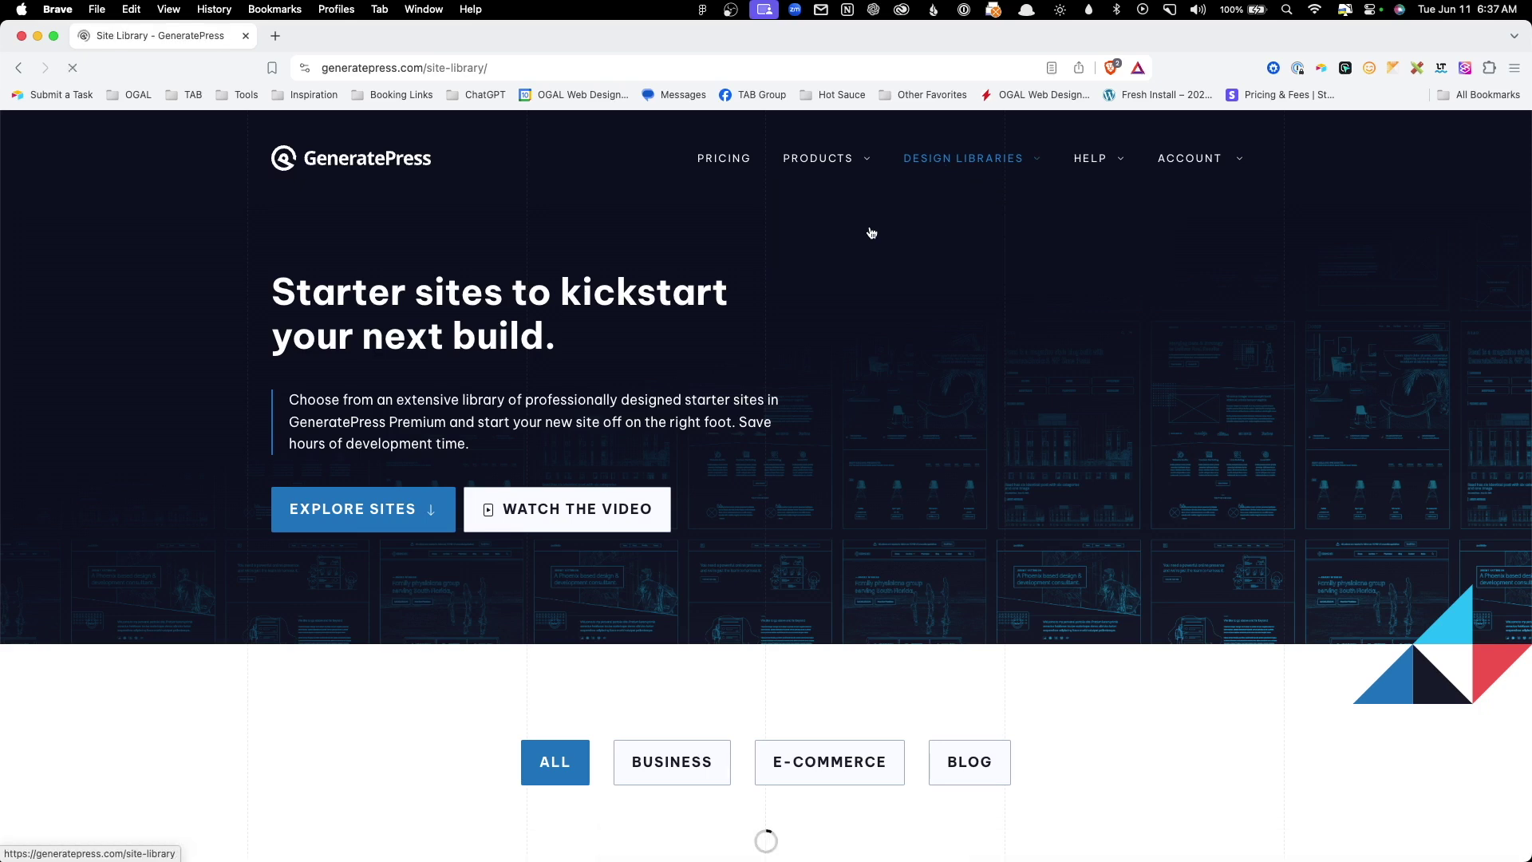
scroll(957, 335, down, 5)
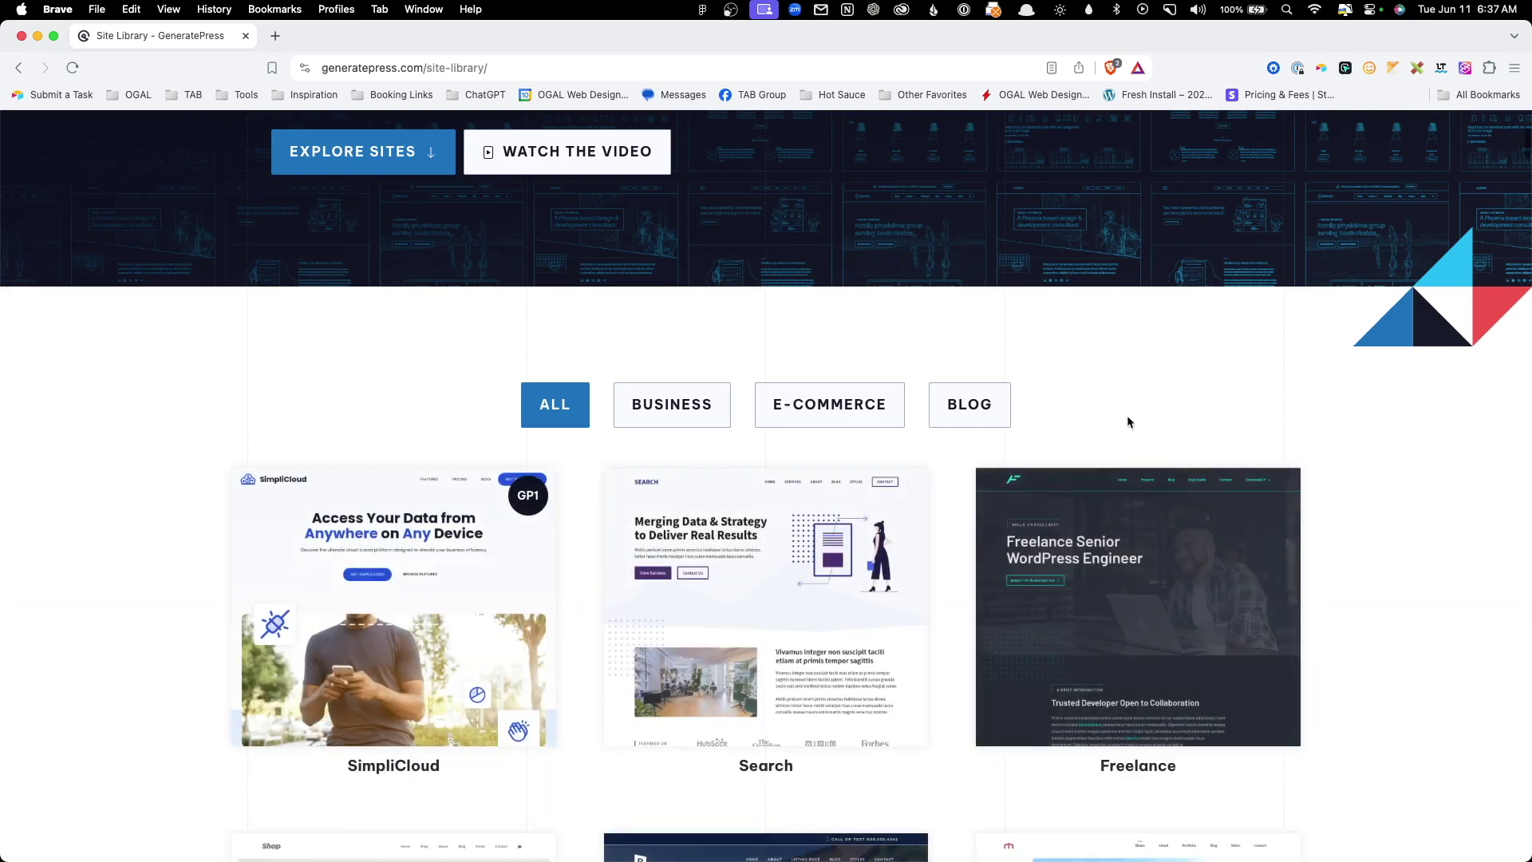
scroll(1129, 423, down, 10)
scroll(1129, 433, down, 10)
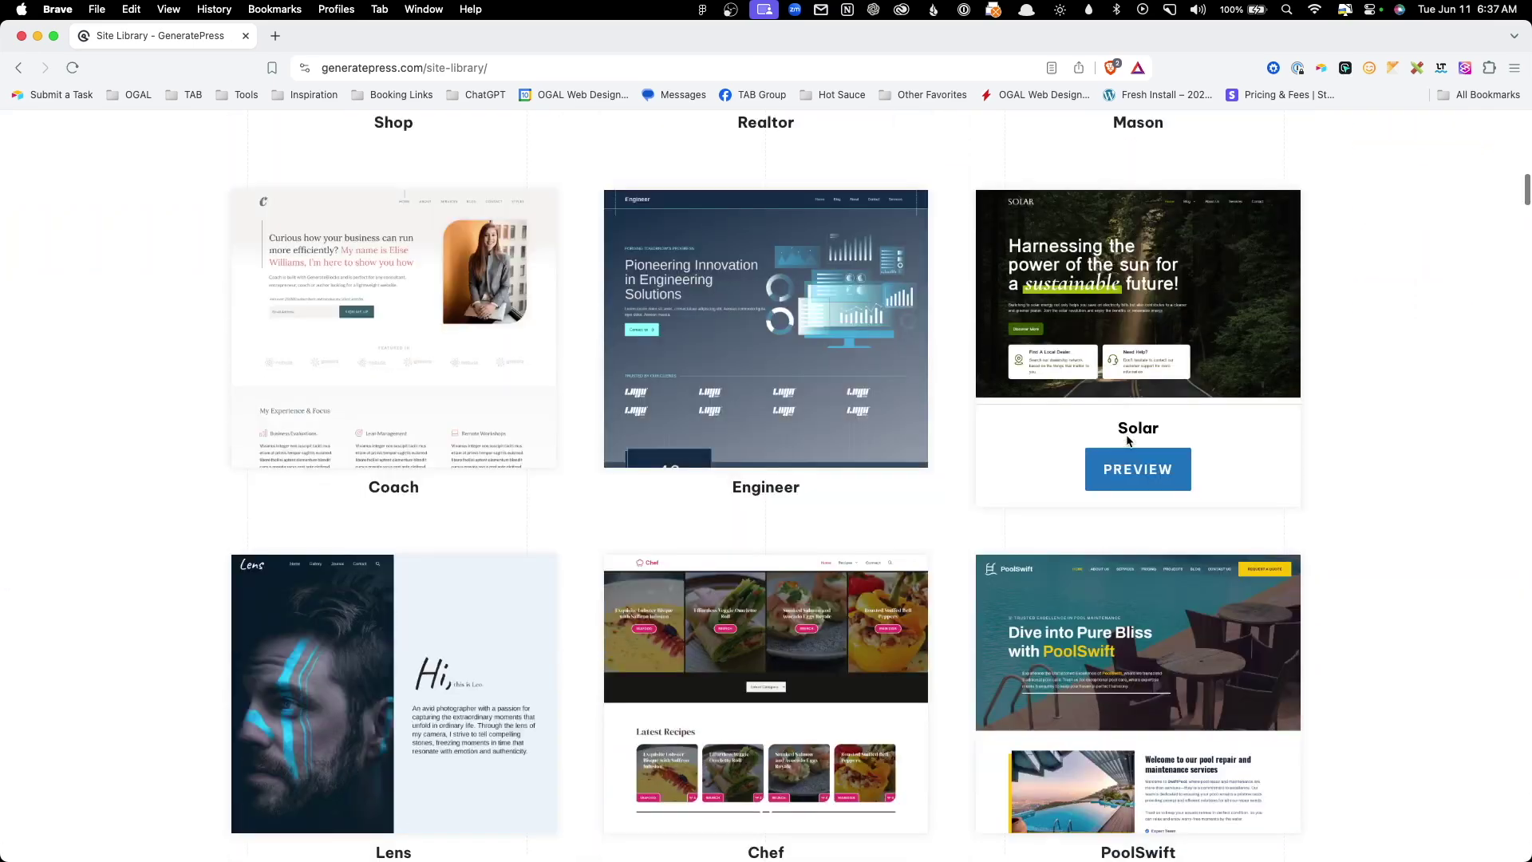
scroll(901, 443, down, 3)
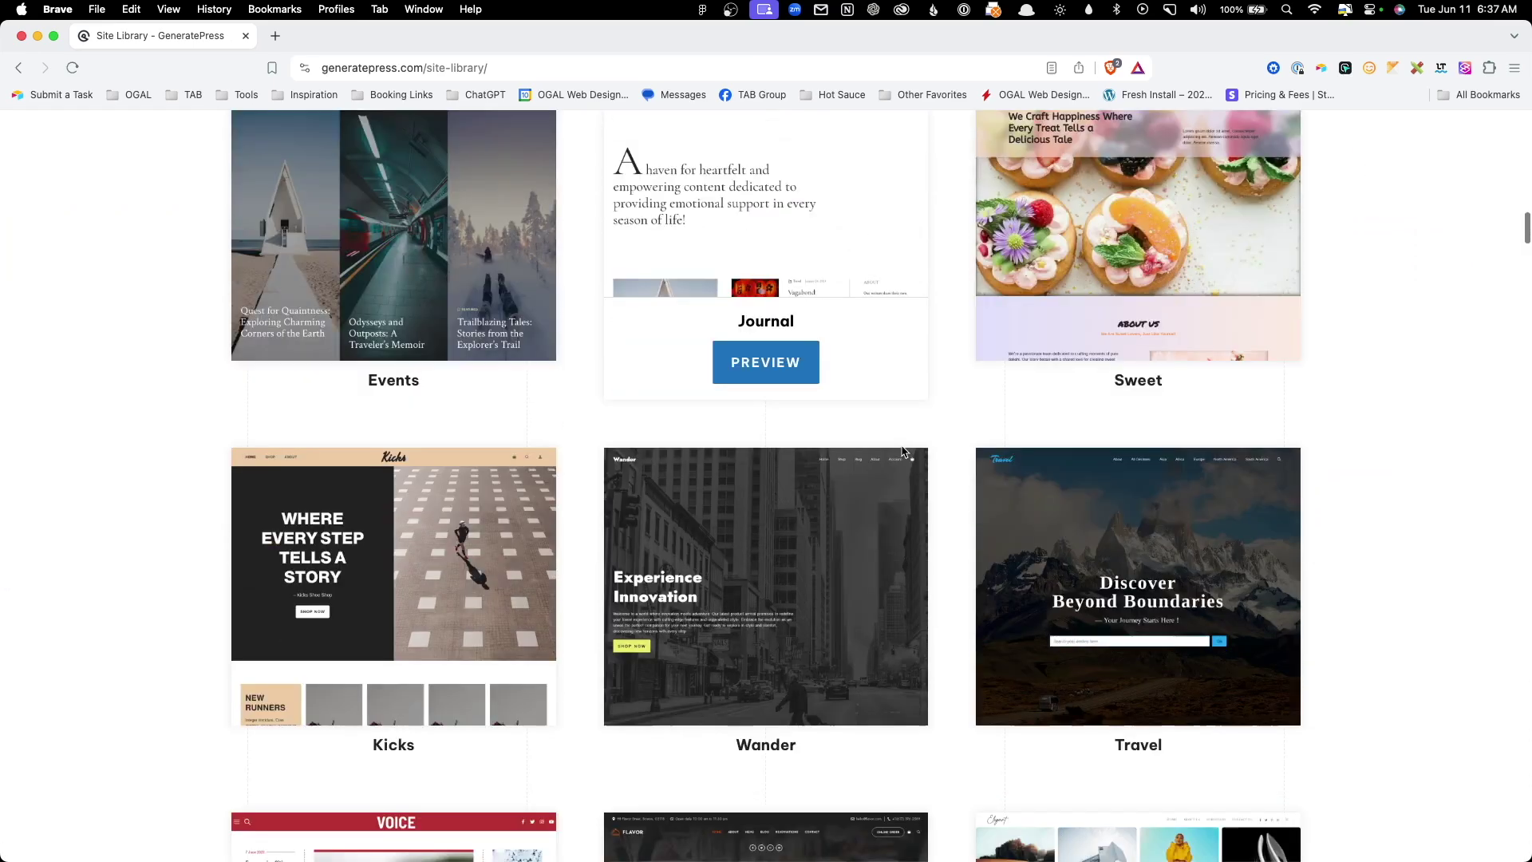
scroll(901, 443, up, 12)
scroll(900, 452, up, 8)
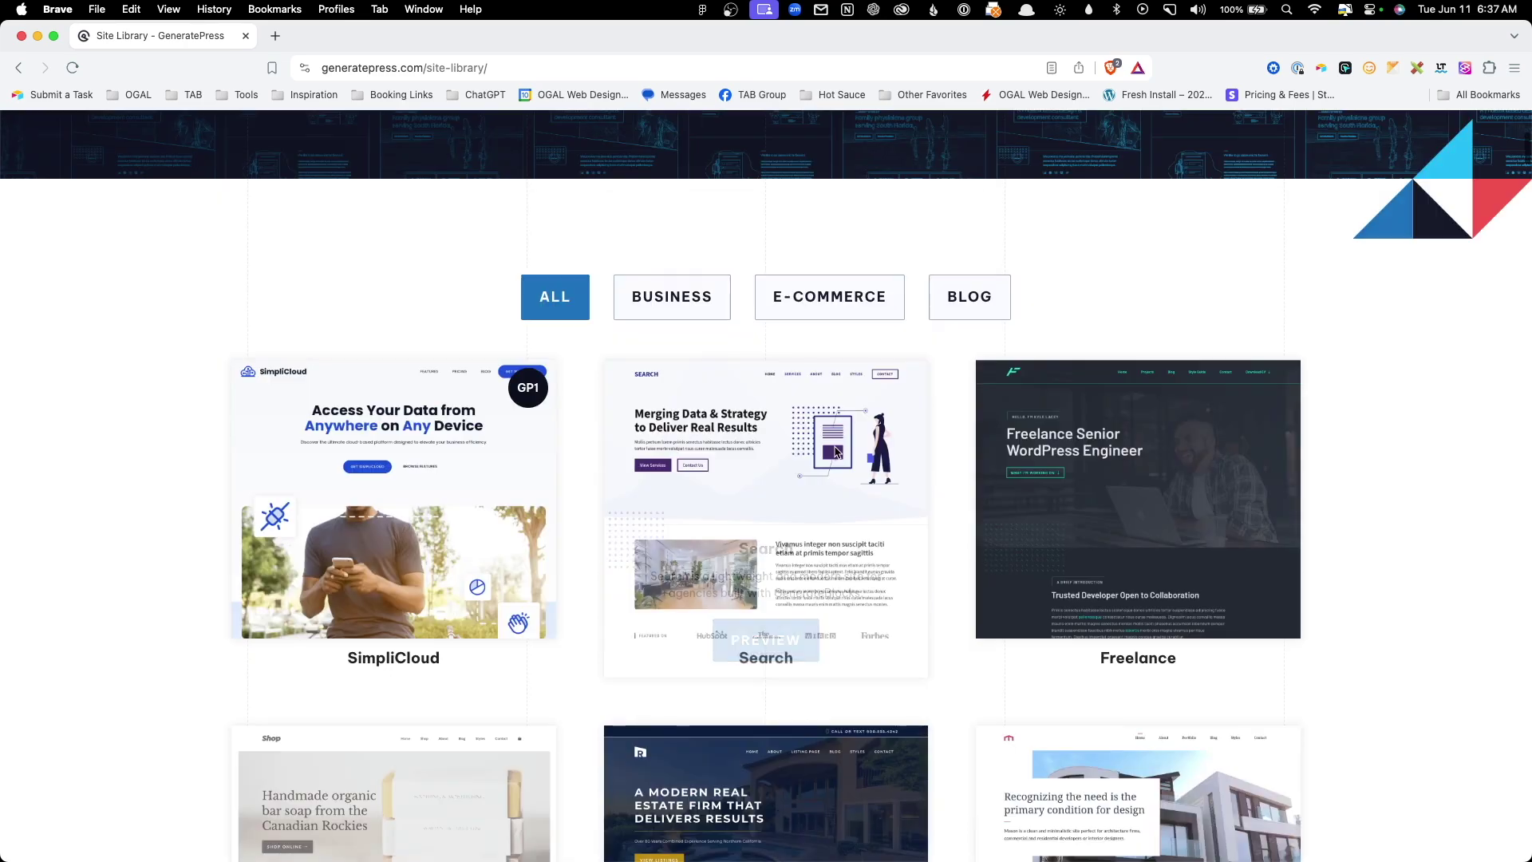
Preview SimpliCloud again and view it at tablet and phone widths.
click(386, 650)
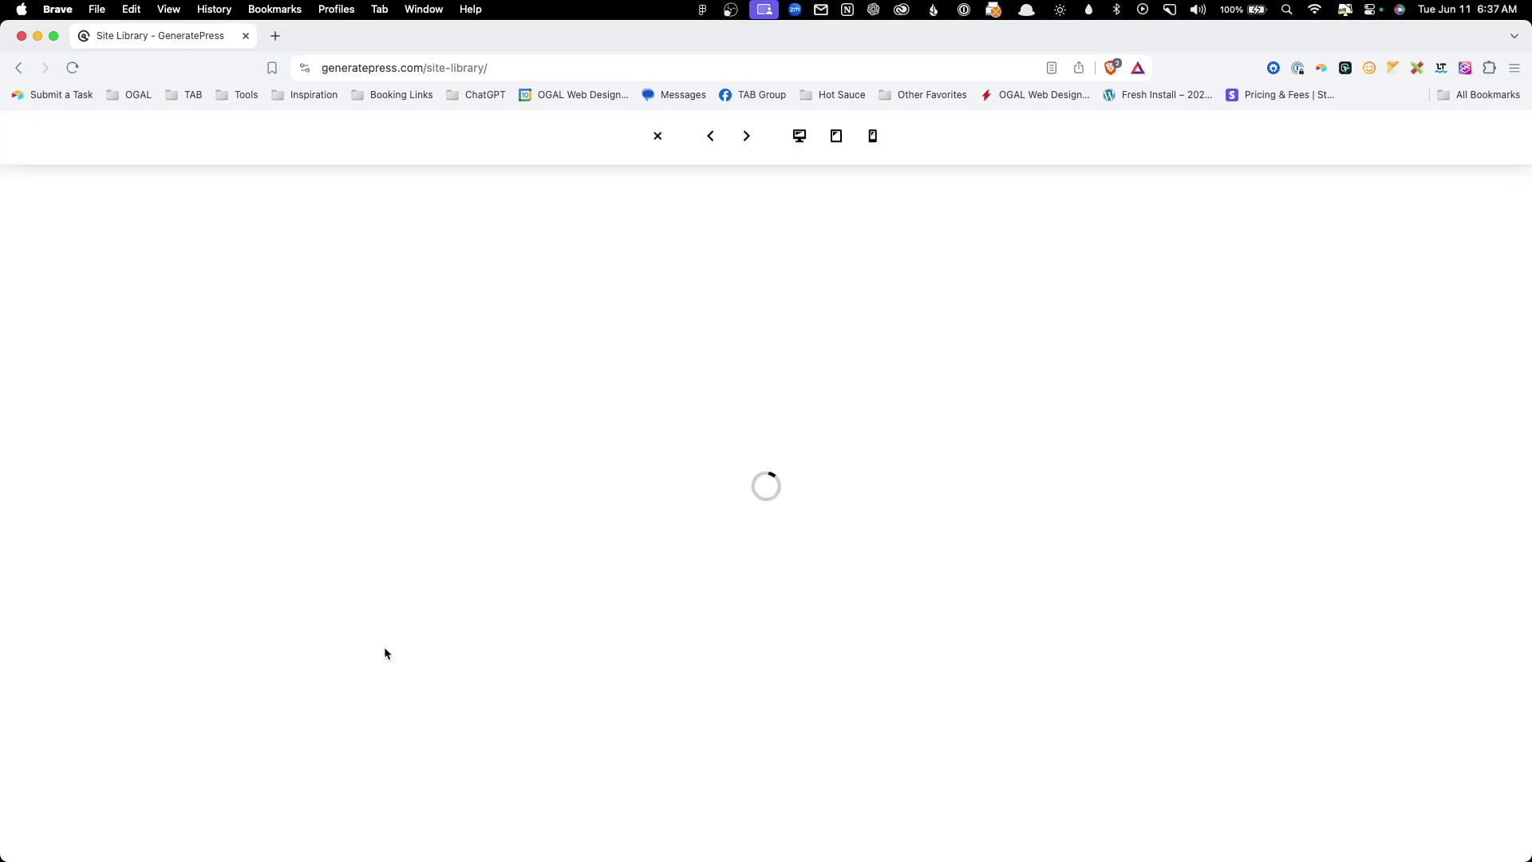
scroll(749, 317, down, 5)
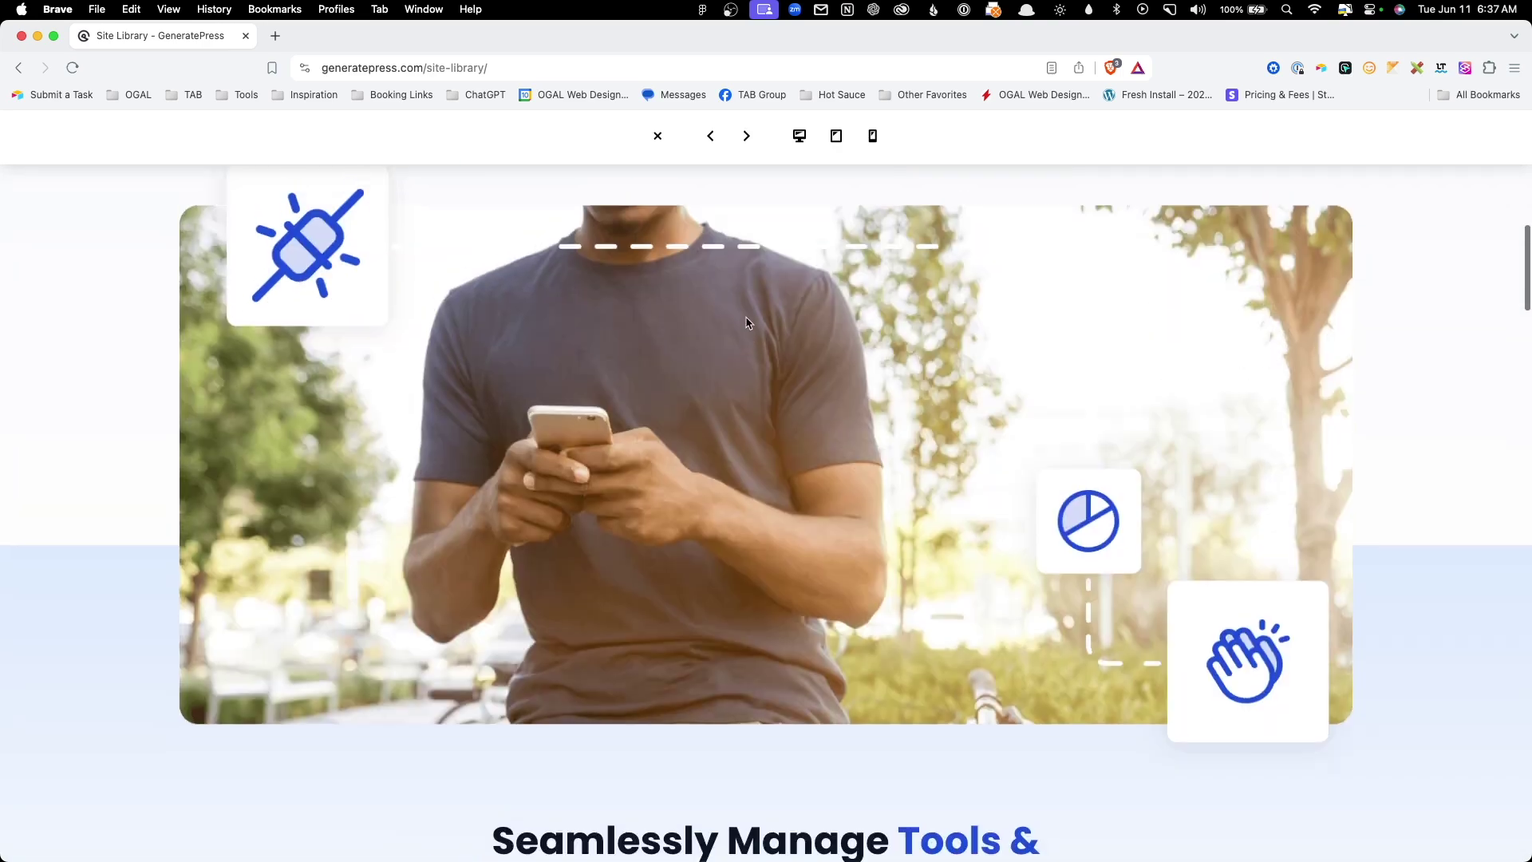
scroll(748, 318, up, 6)
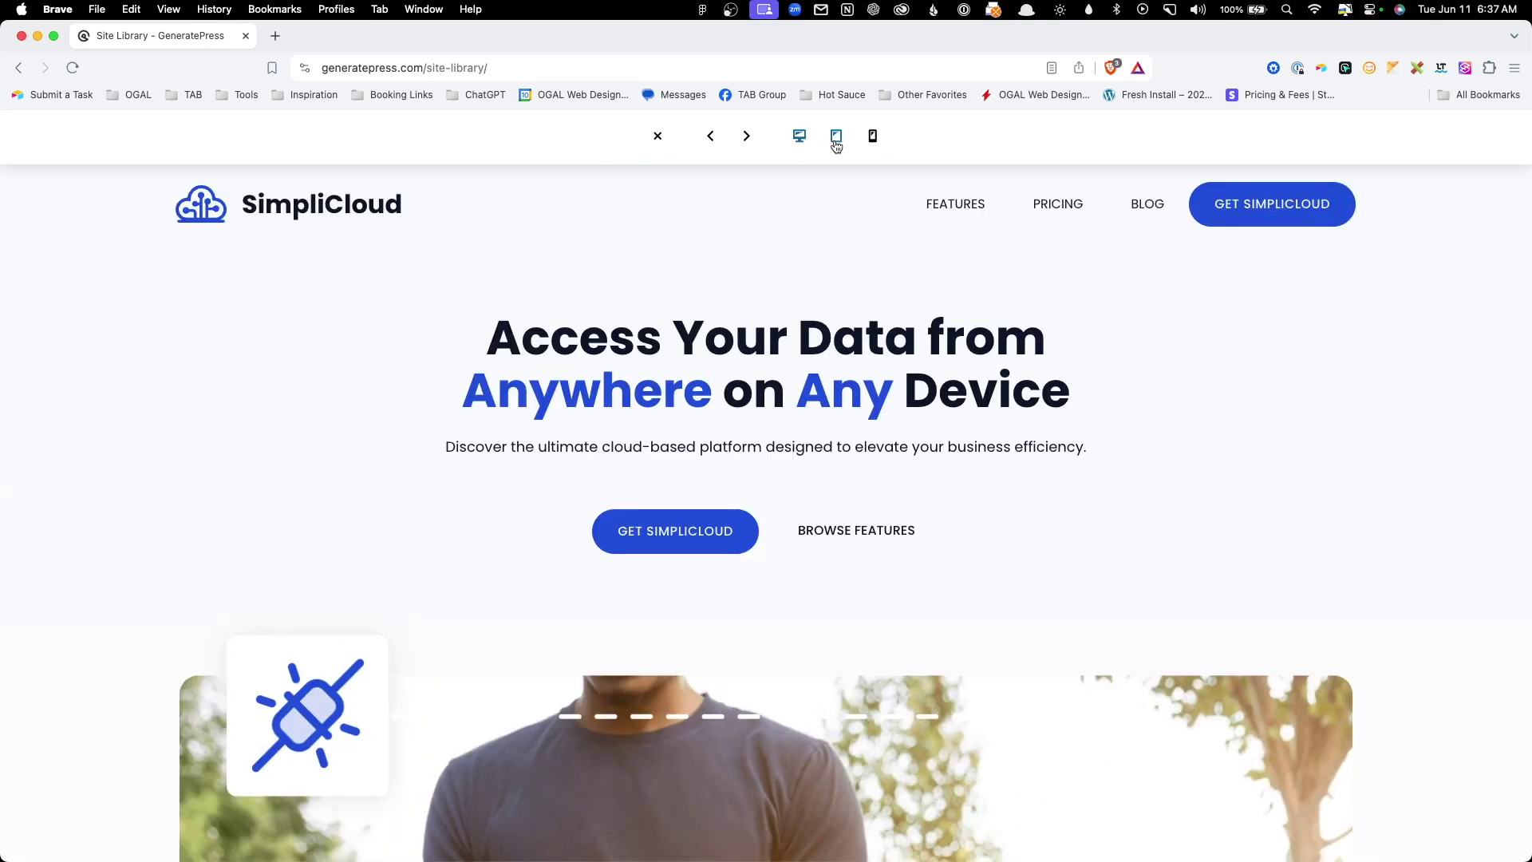
click(836, 145)
click(873, 147)
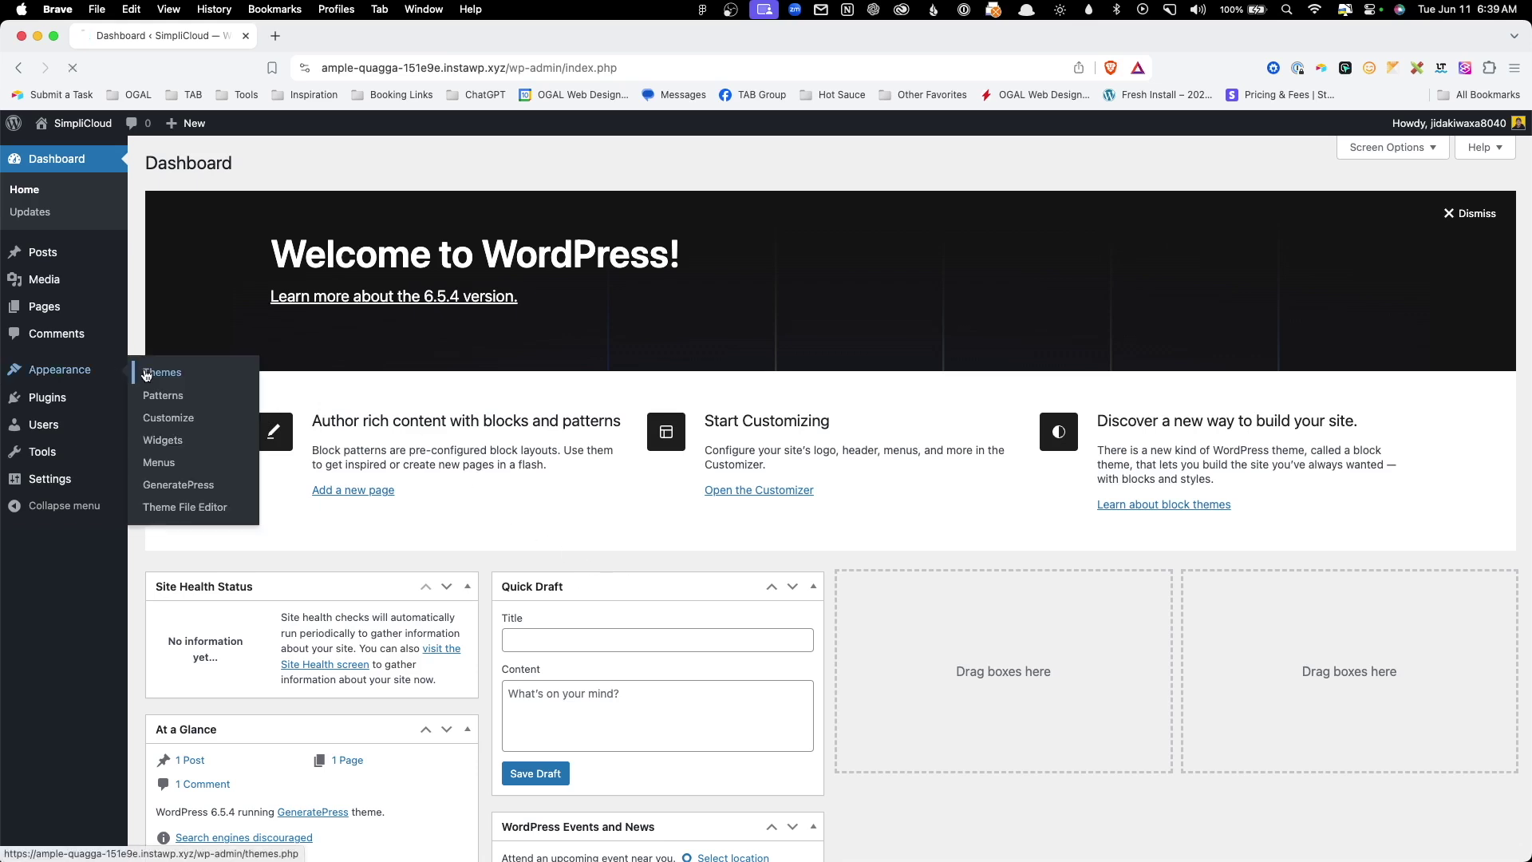
Look over the installed themes and installed plugins pages.
click(157, 368)
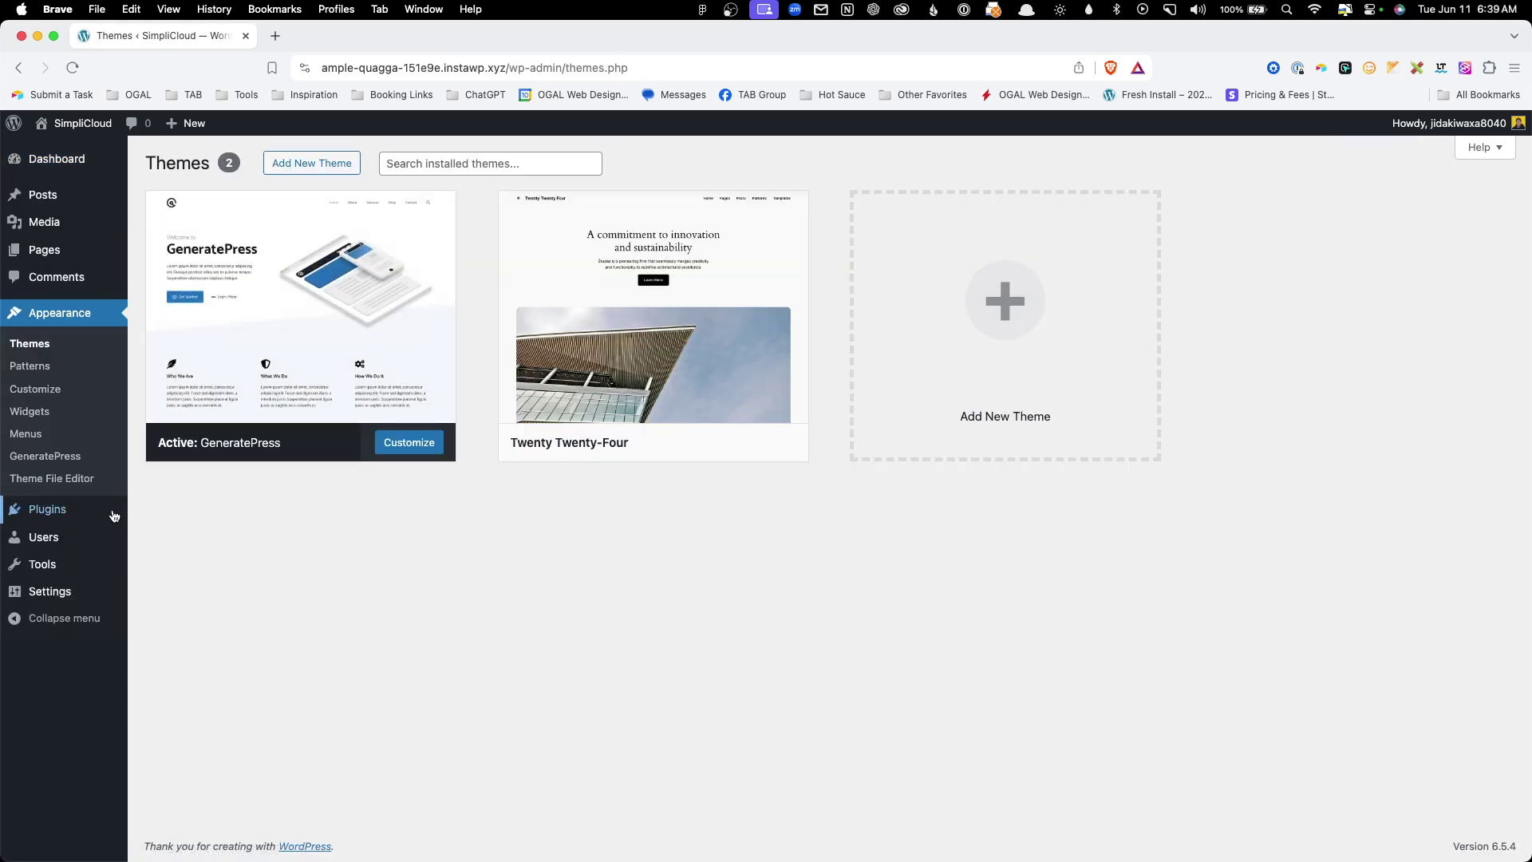
click(152, 512)
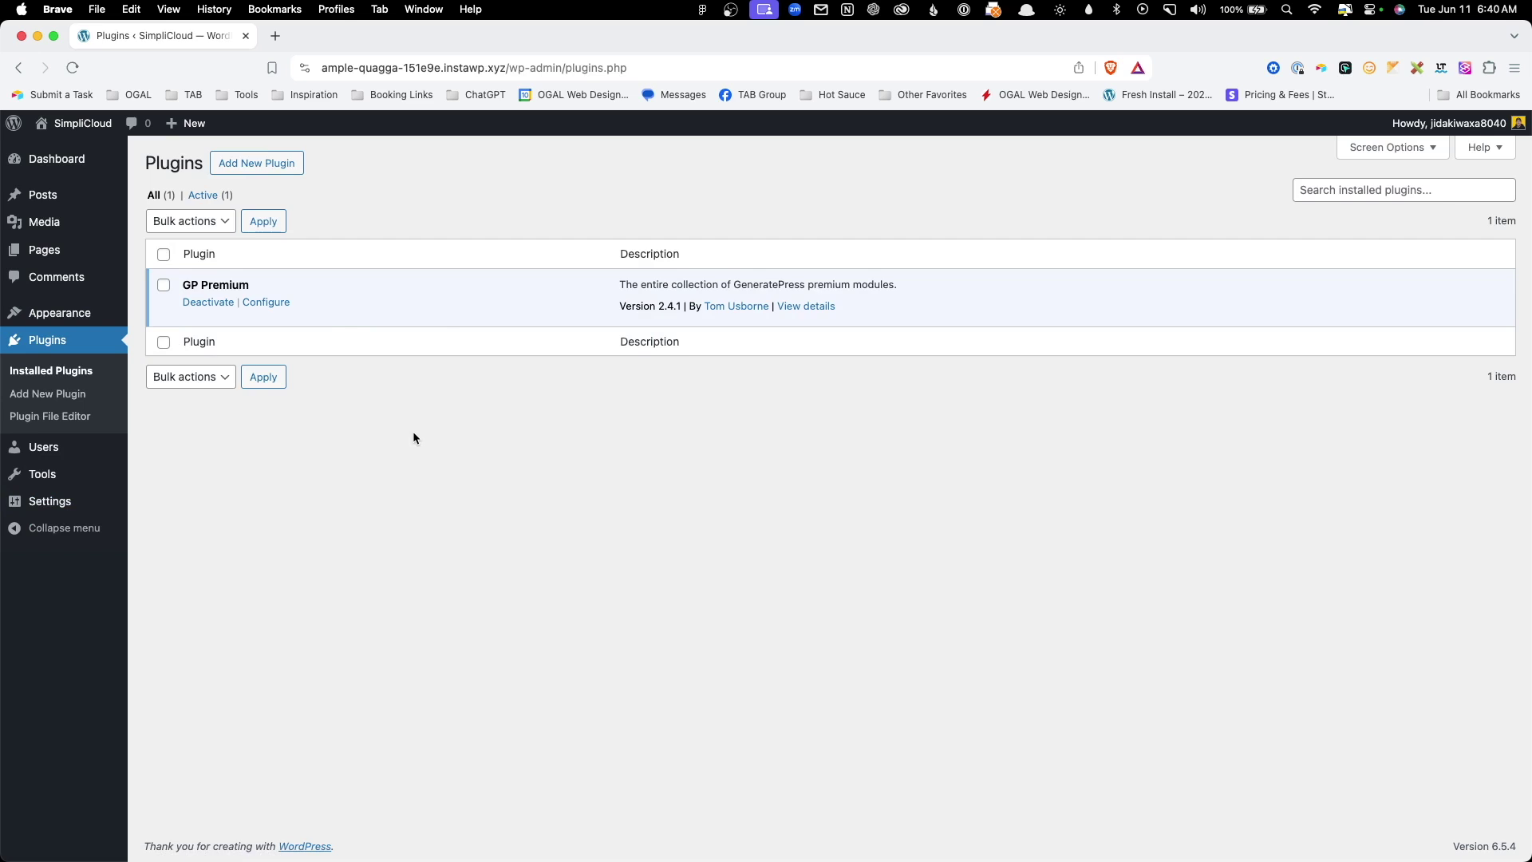
mouse_move(103, 319)
Activate the Site Library module in GeneratePress settings and open the starter-site library.
click(178, 431)
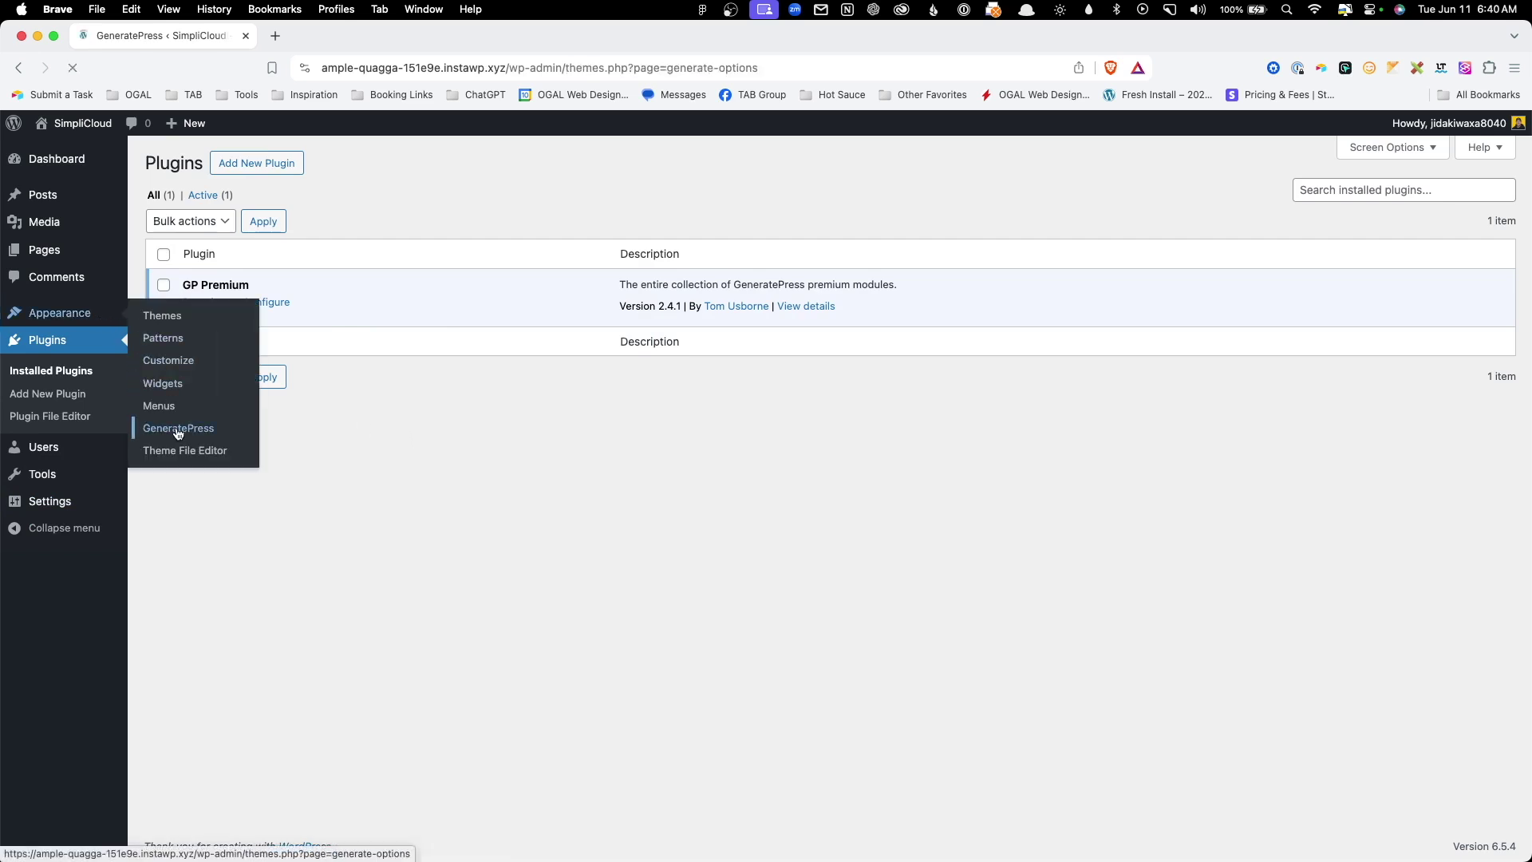
scroll(502, 463, down, 5)
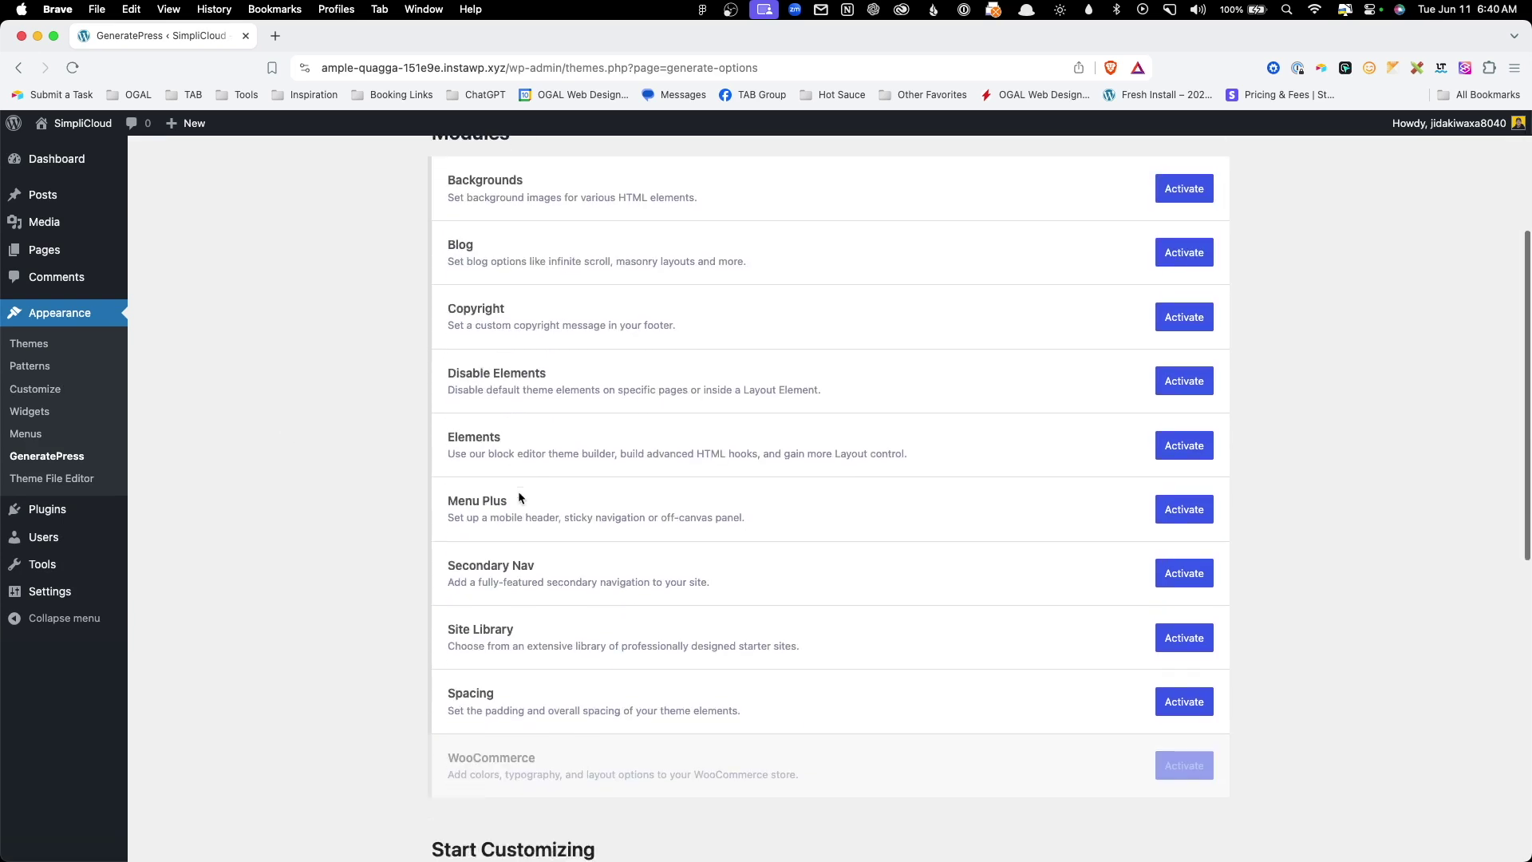
drag(453, 546, 565, 545)
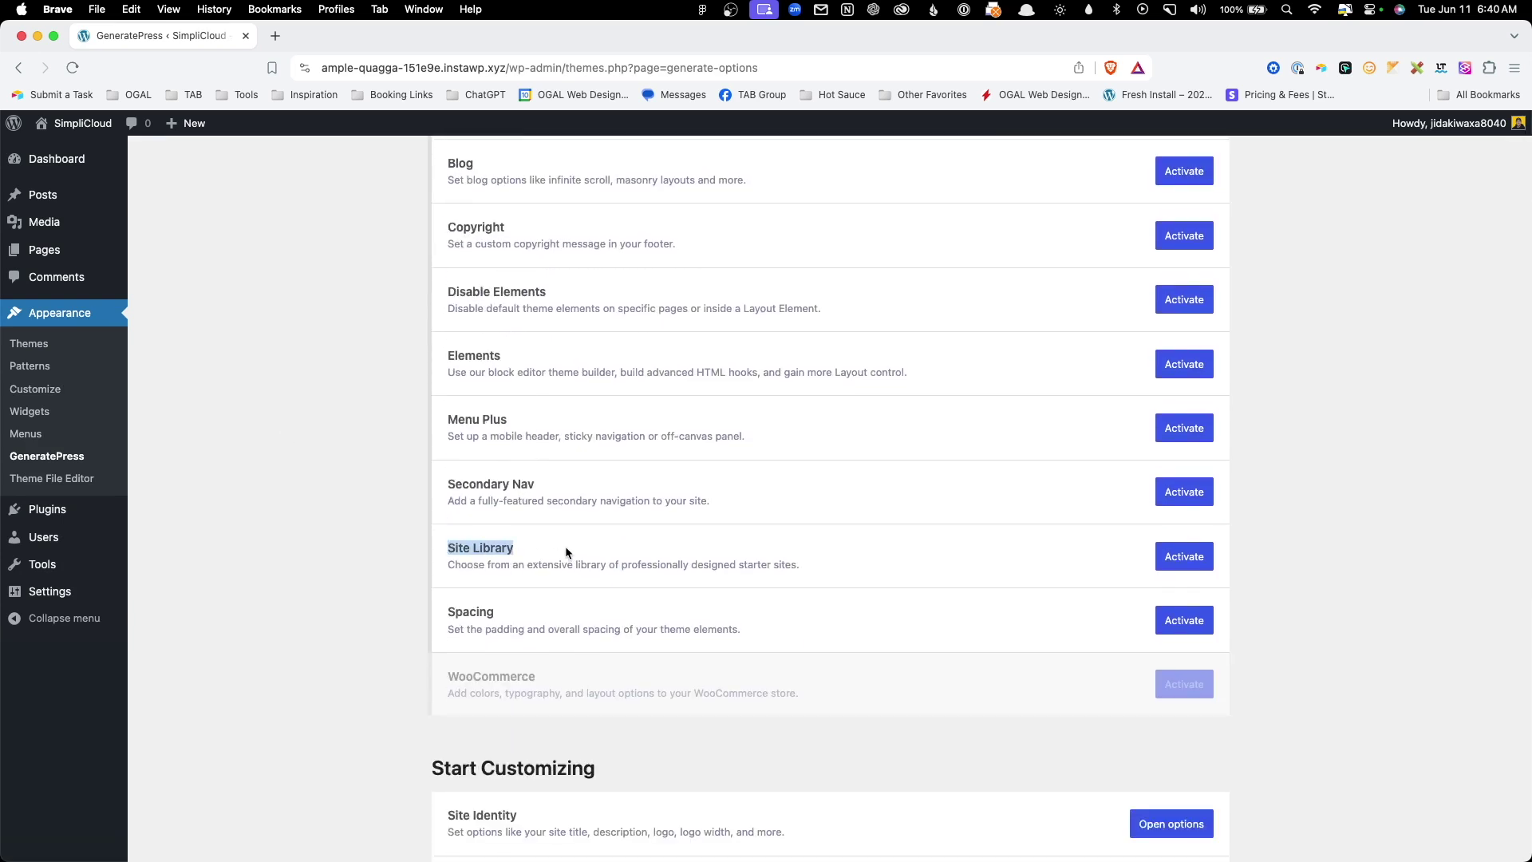
click(1187, 559)
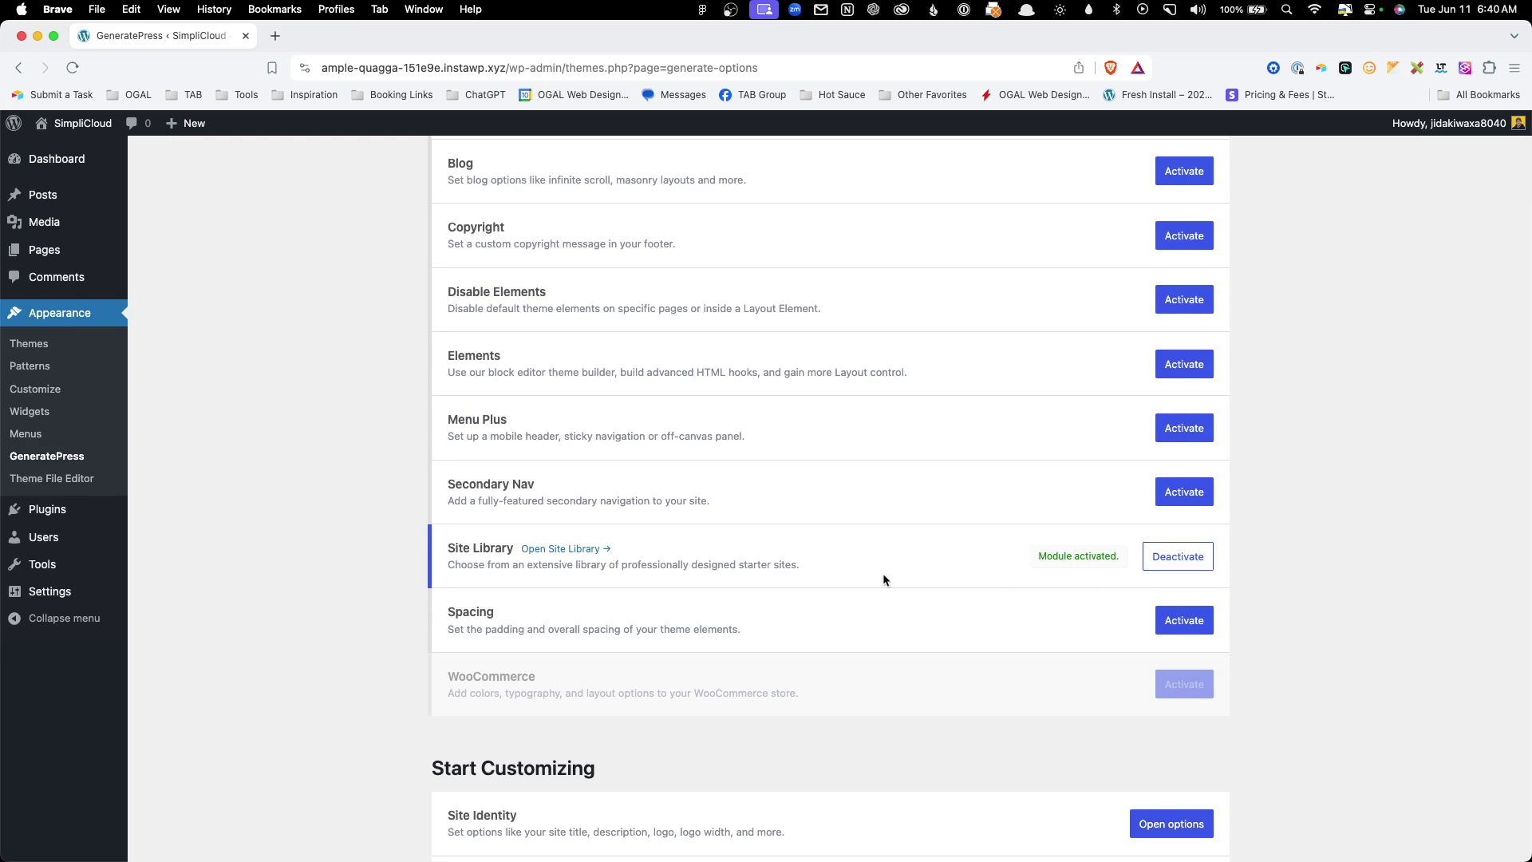
click(572, 550)
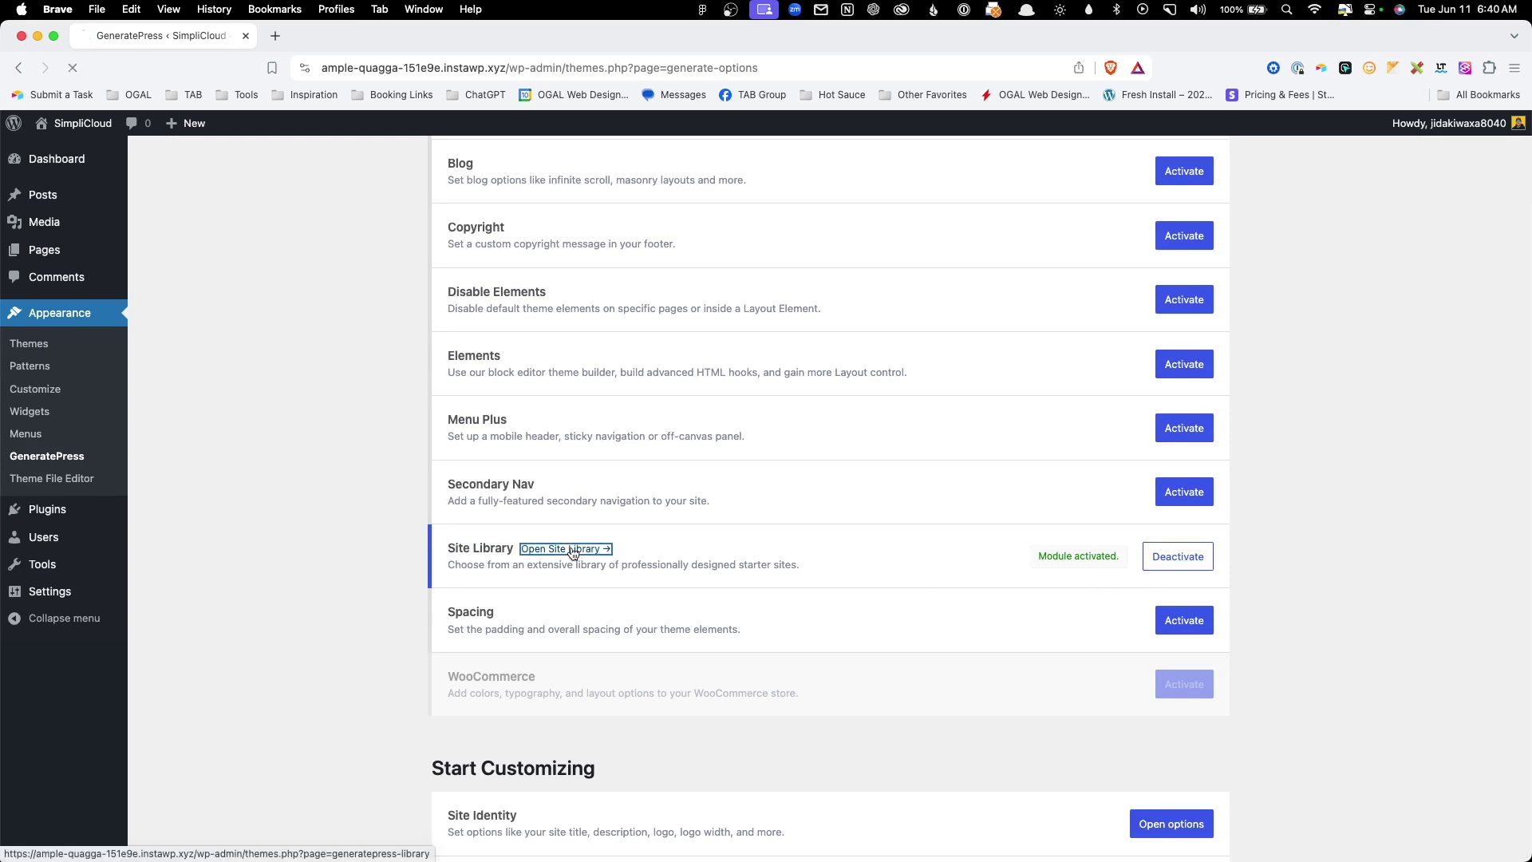
Preview the Search starter site, check its required plugins, then close it.
scroll(1165, 559, down, 5)
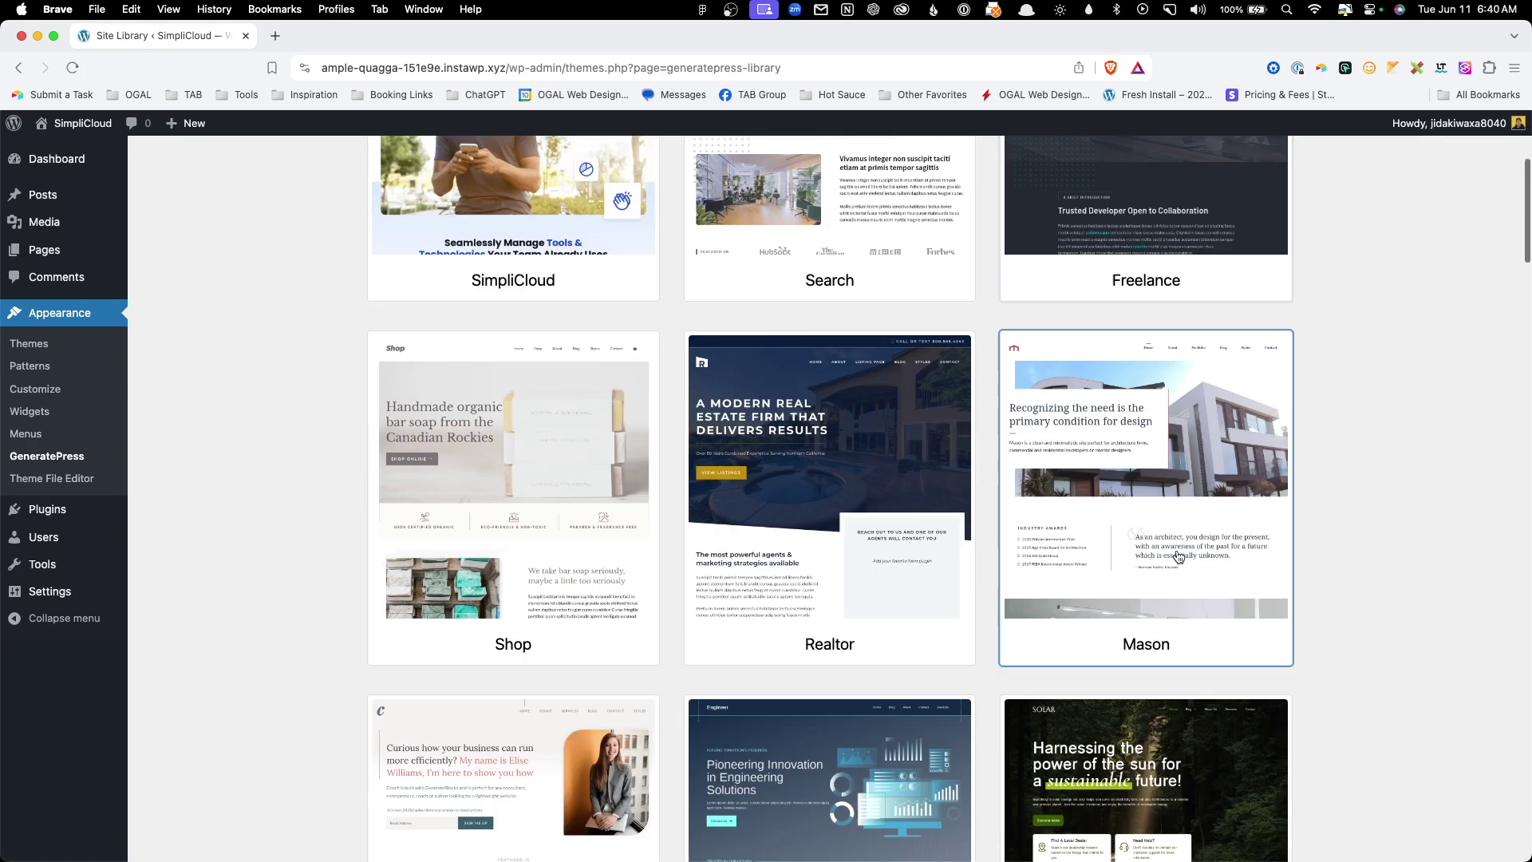
scroll(1164, 561, up, 5)
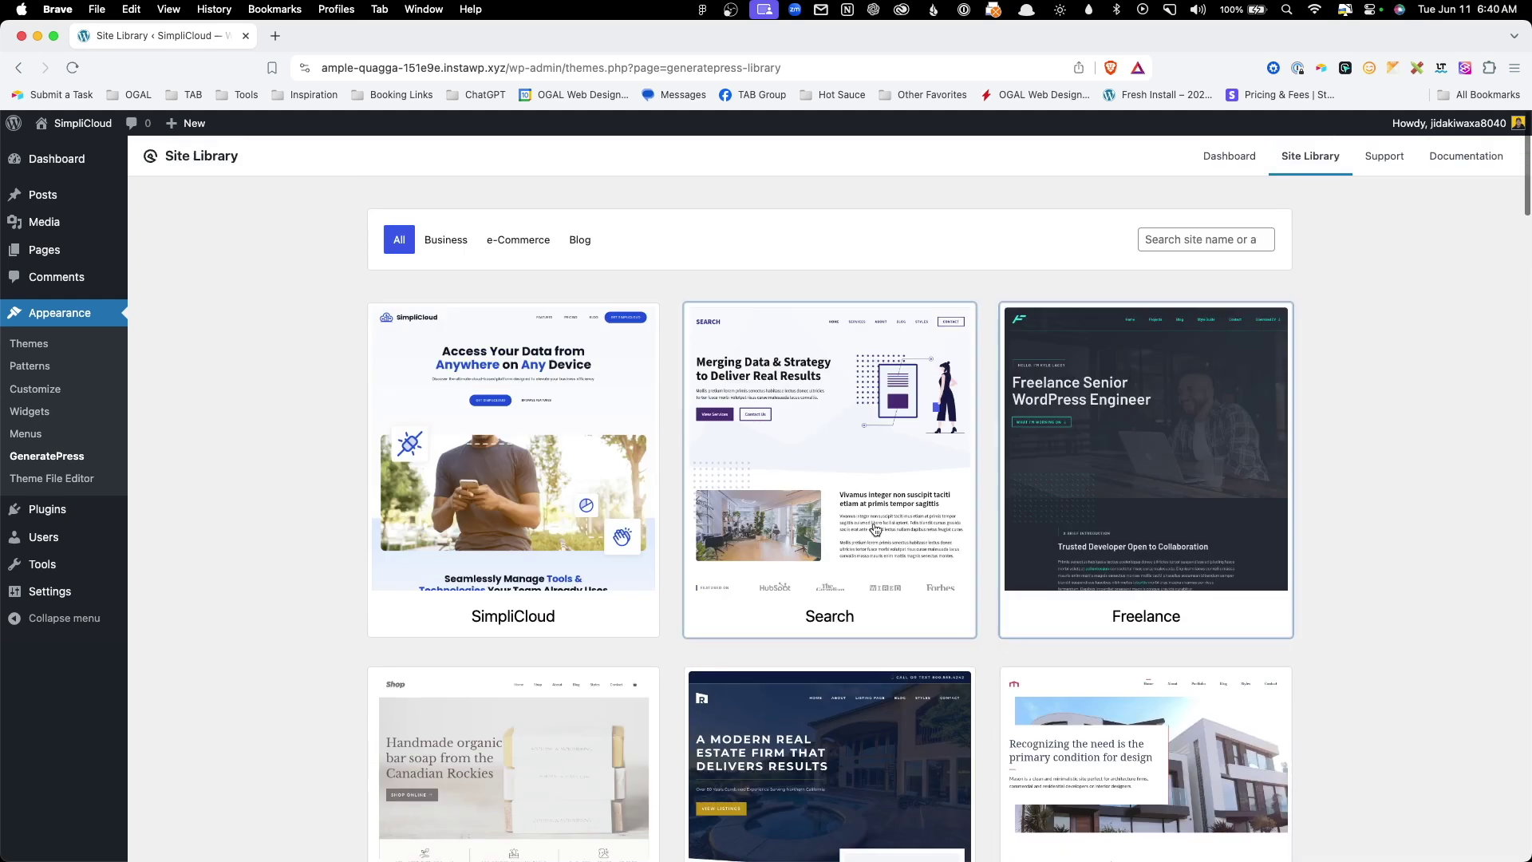
click(835, 509)
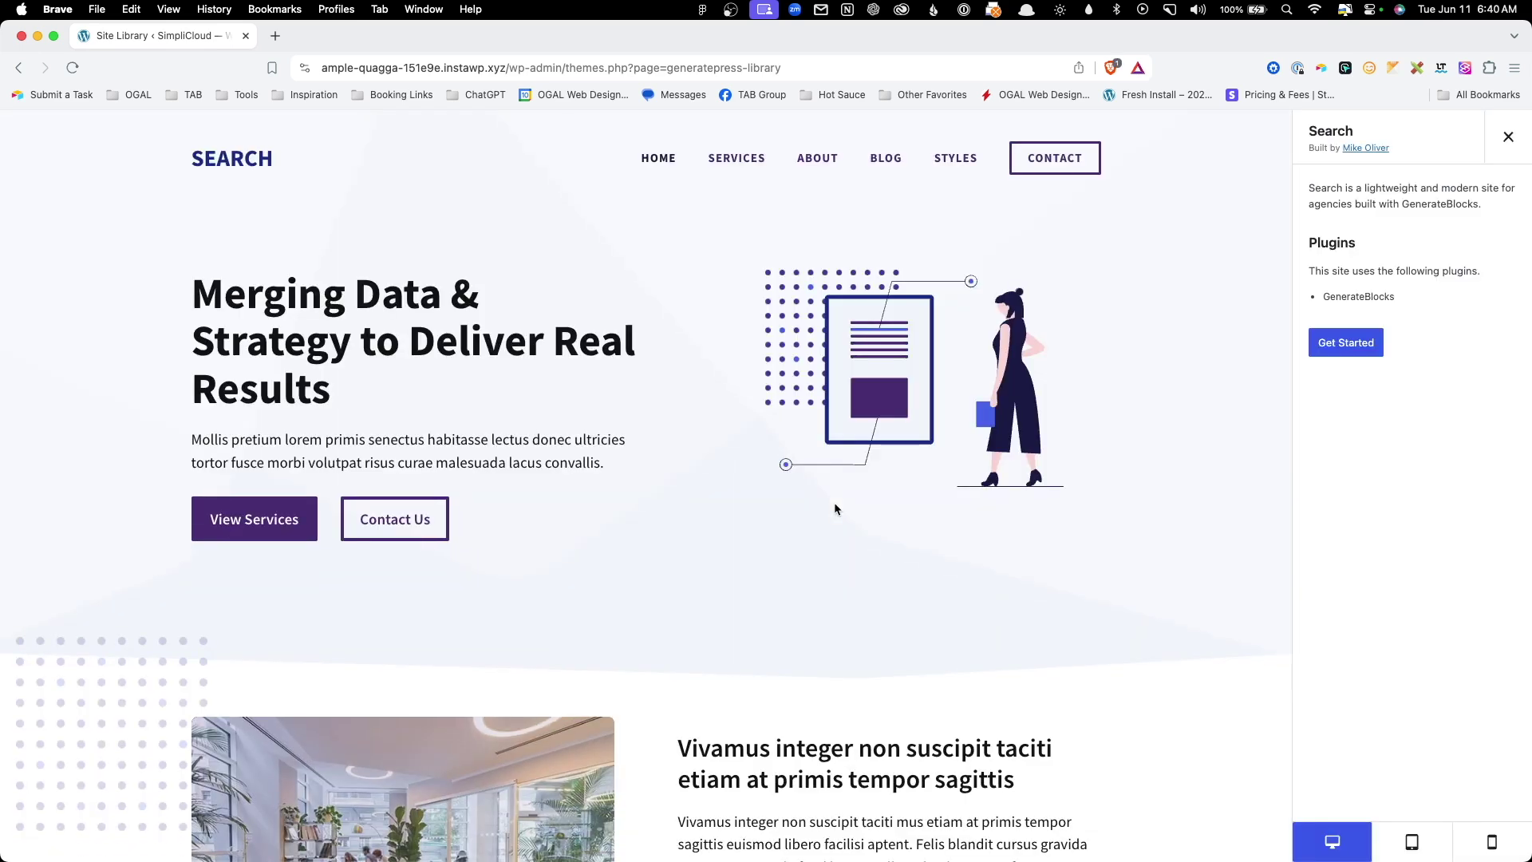
drag(1313, 240, 1426, 310)
click(1427, 310)
click(1505, 138)
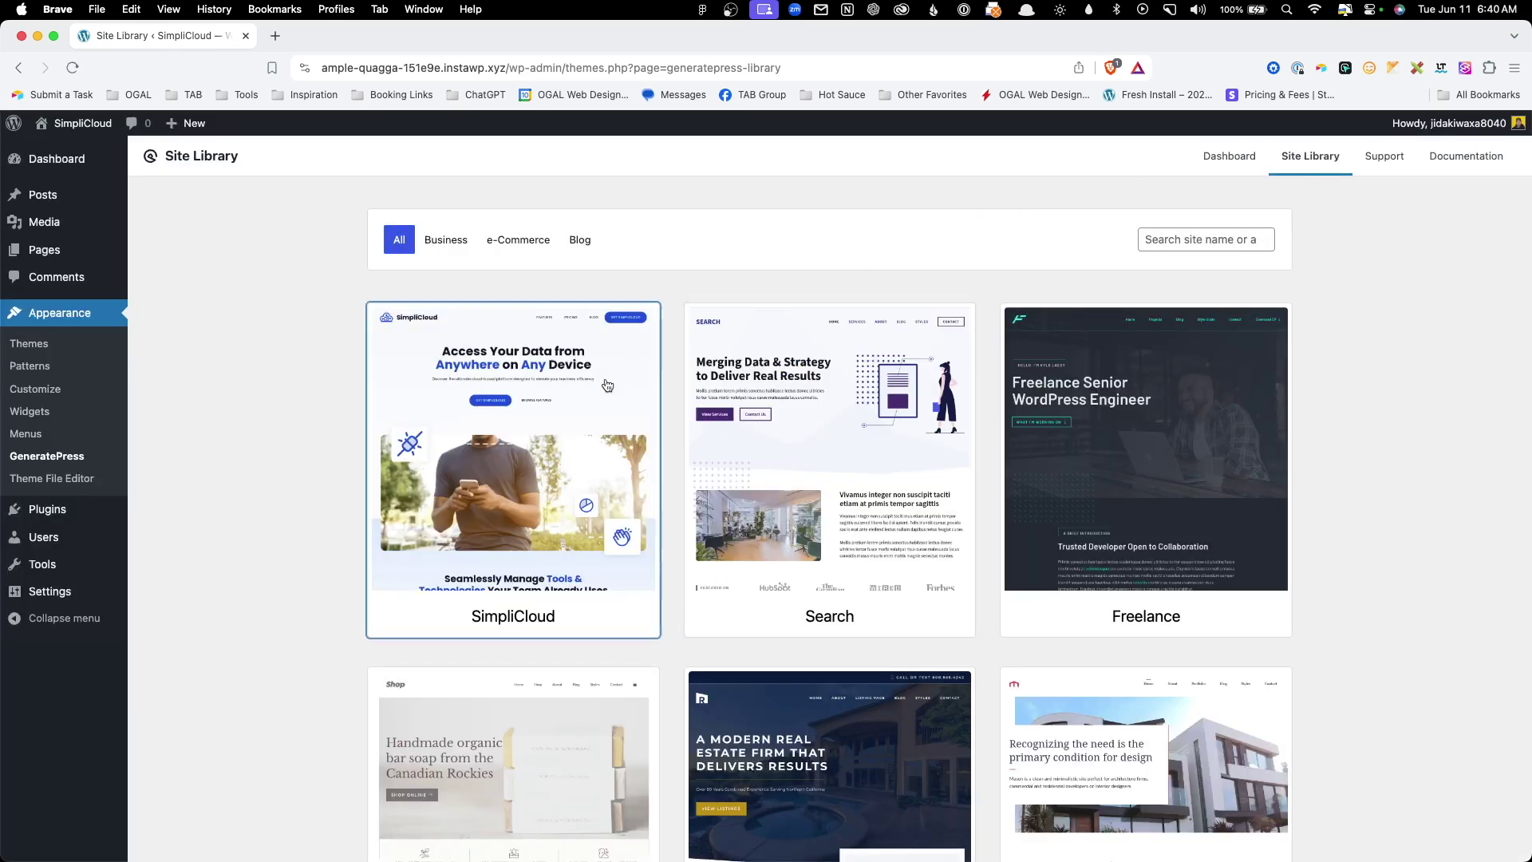
Preview SimpliCloud and highlight its three required plugin names.
click(588, 394)
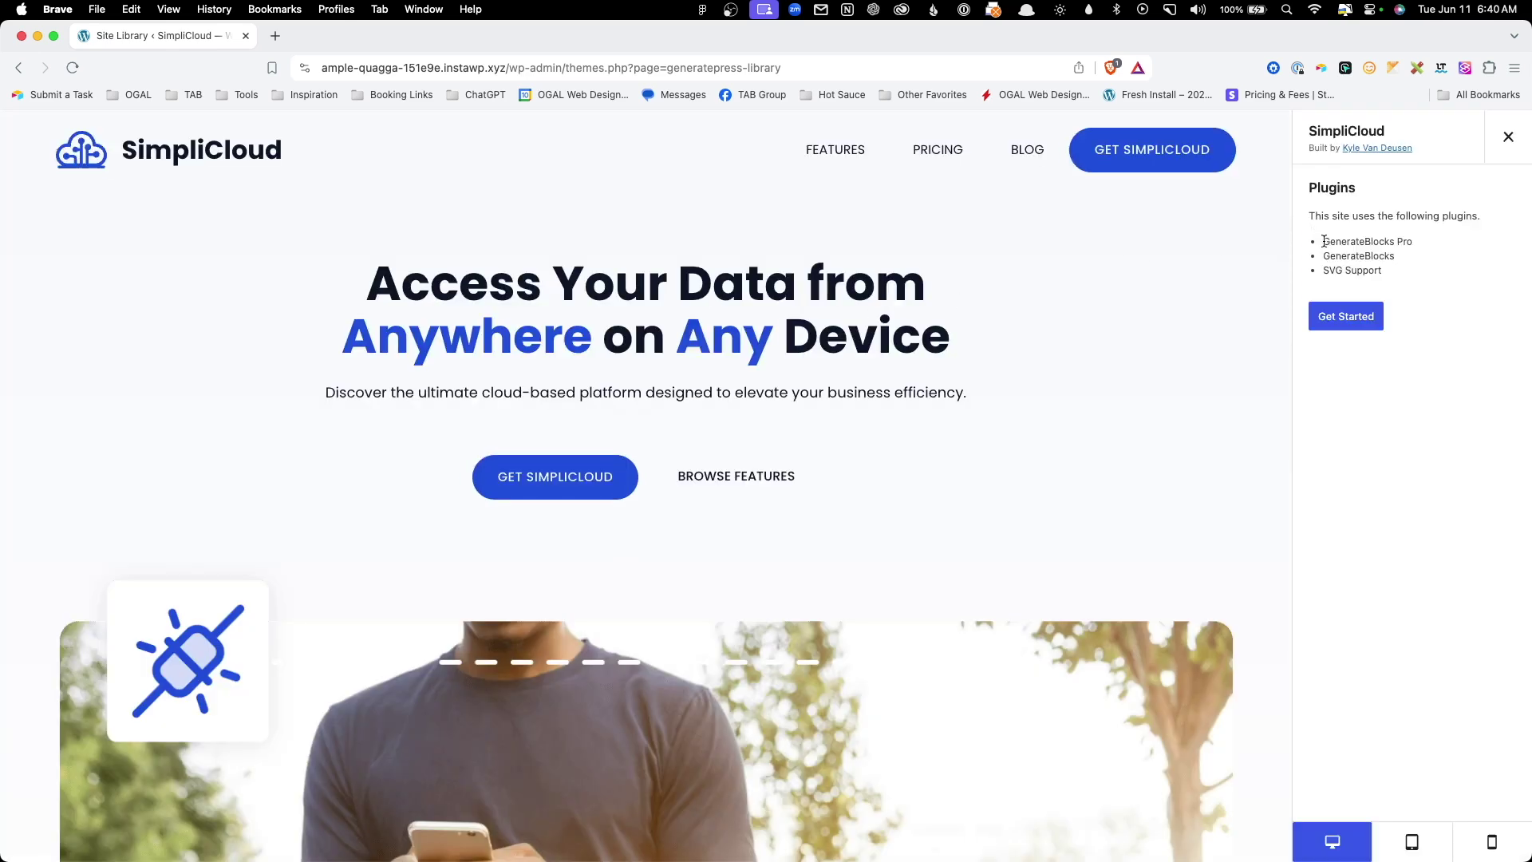
drag(1316, 265, 1389, 242)
click(1440, 249)
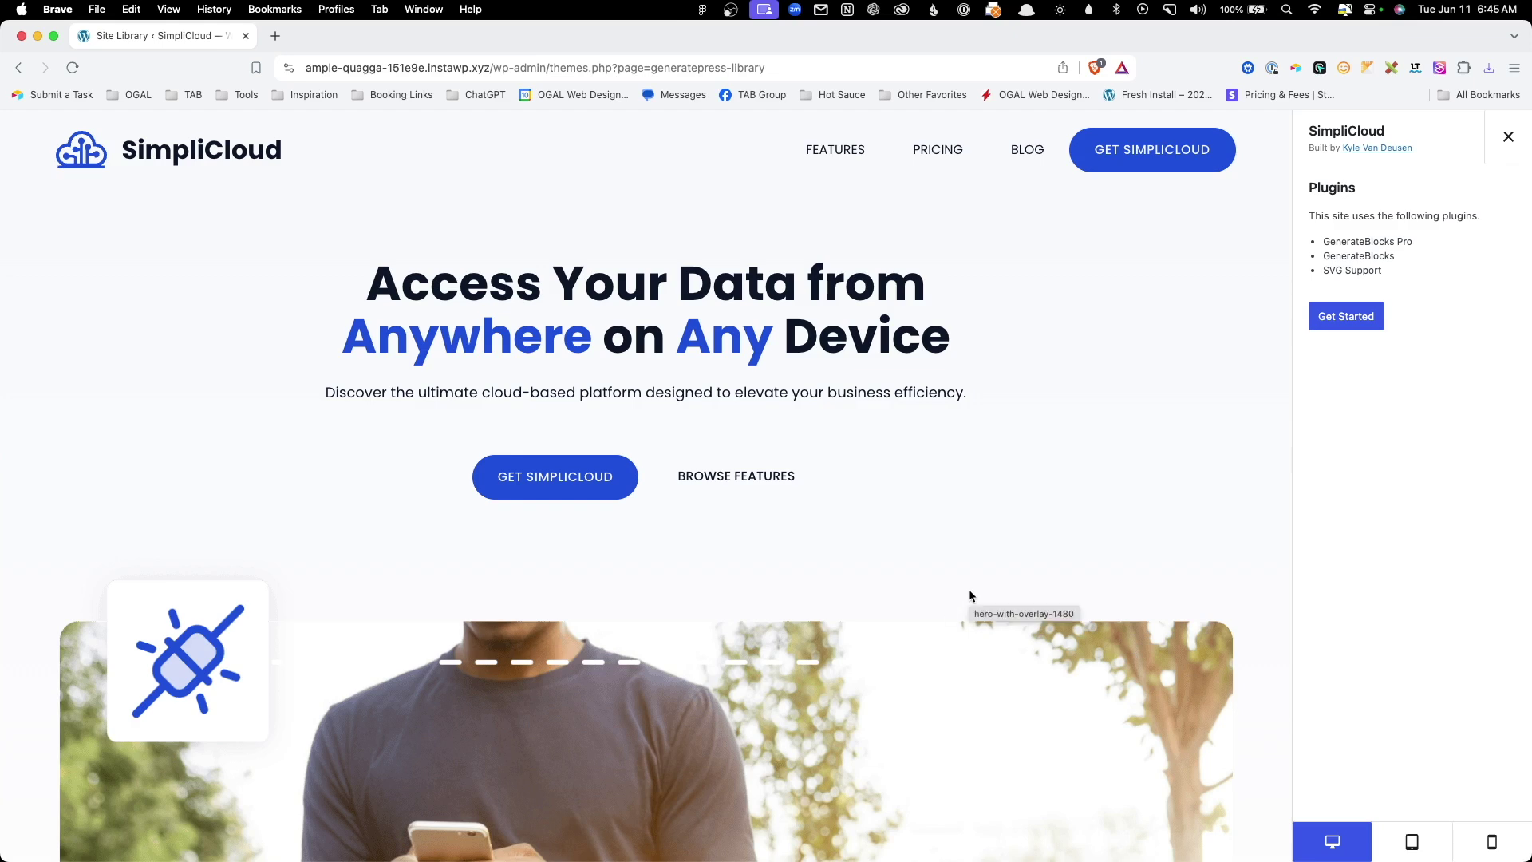
Upload the generateblocks-pro zip on the Plugins page, install it and activate GenerateBlocks Pro 1.7.0.
click(1508, 138)
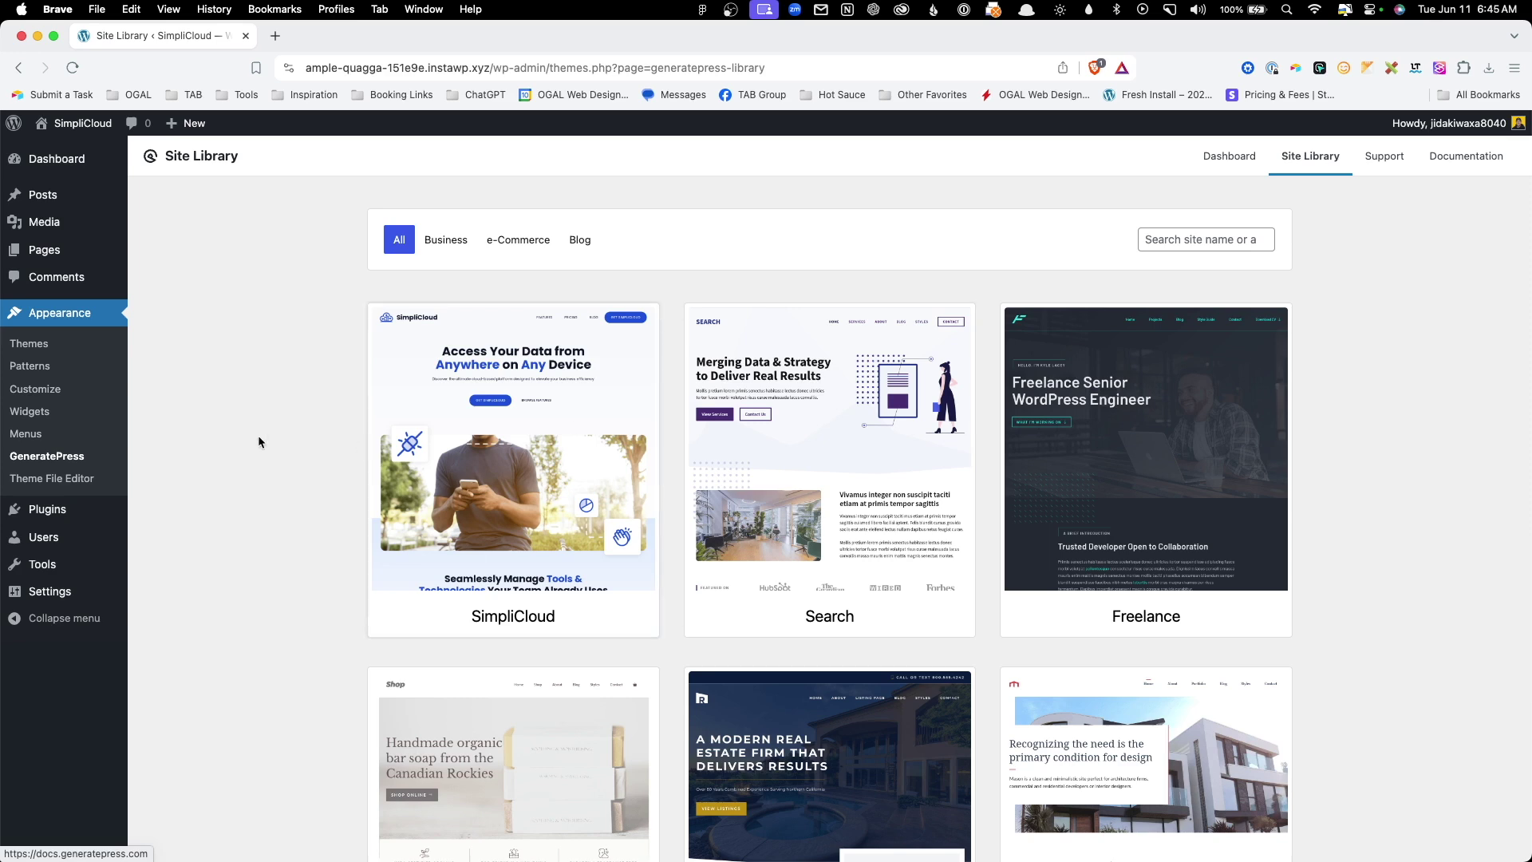
mouse_move(48, 510)
click(177, 515)
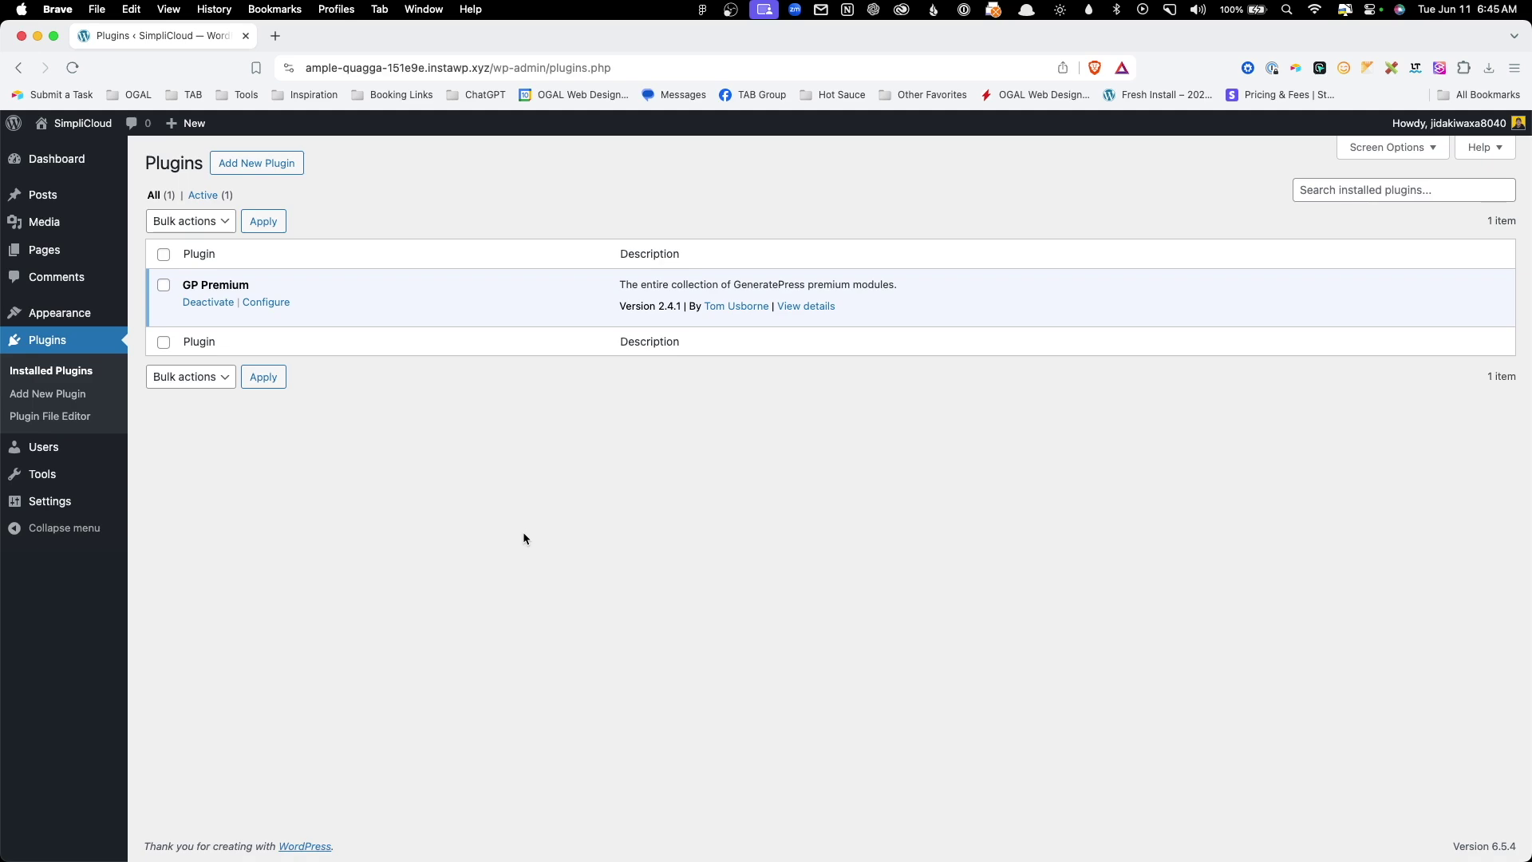
click(263, 164)
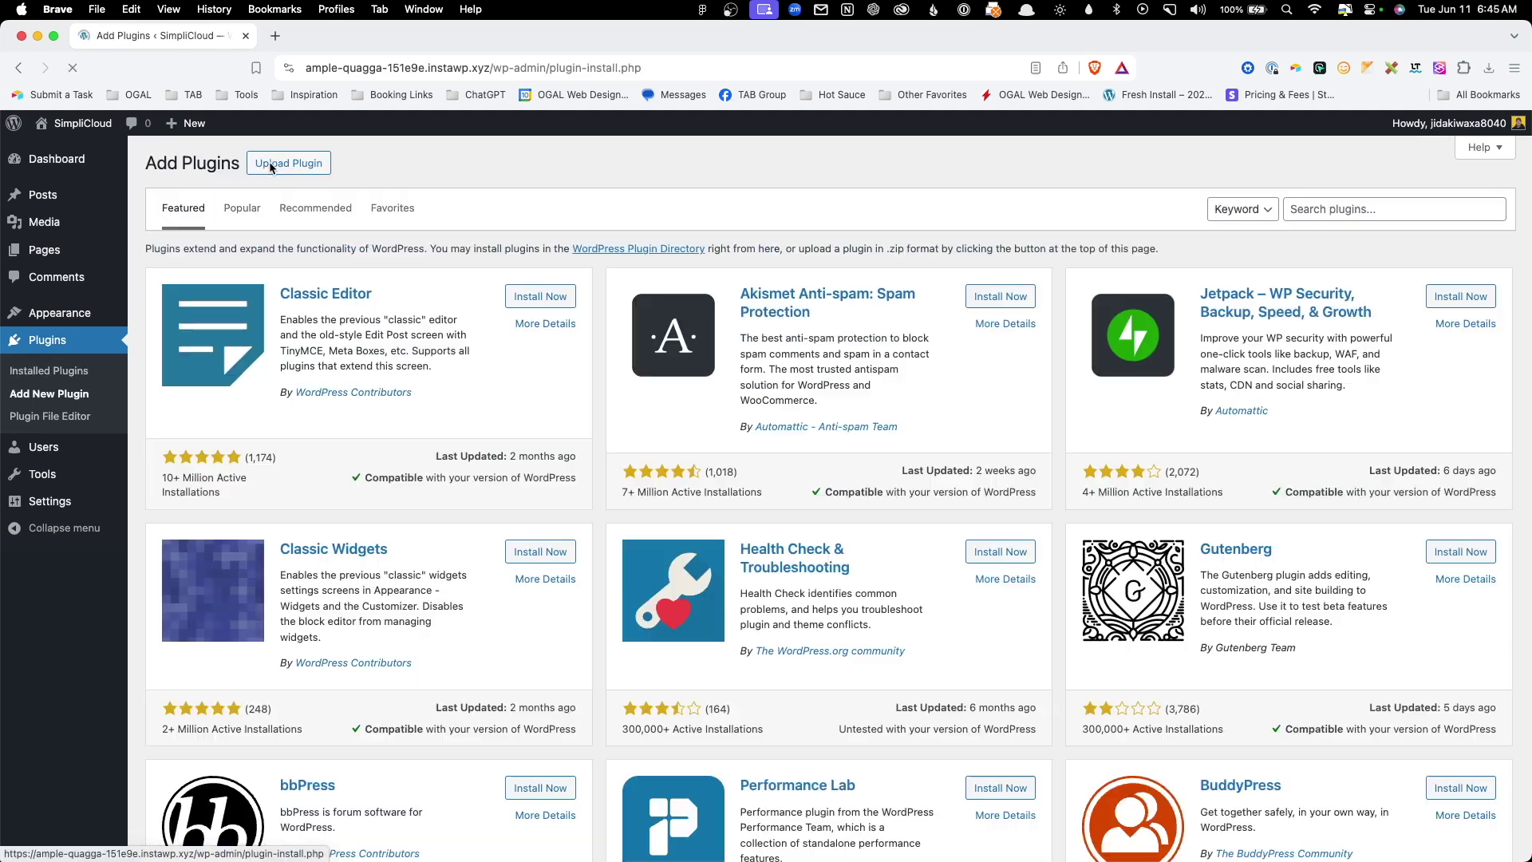
click(287, 162)
click(710, 310)
double_click(347, 196)
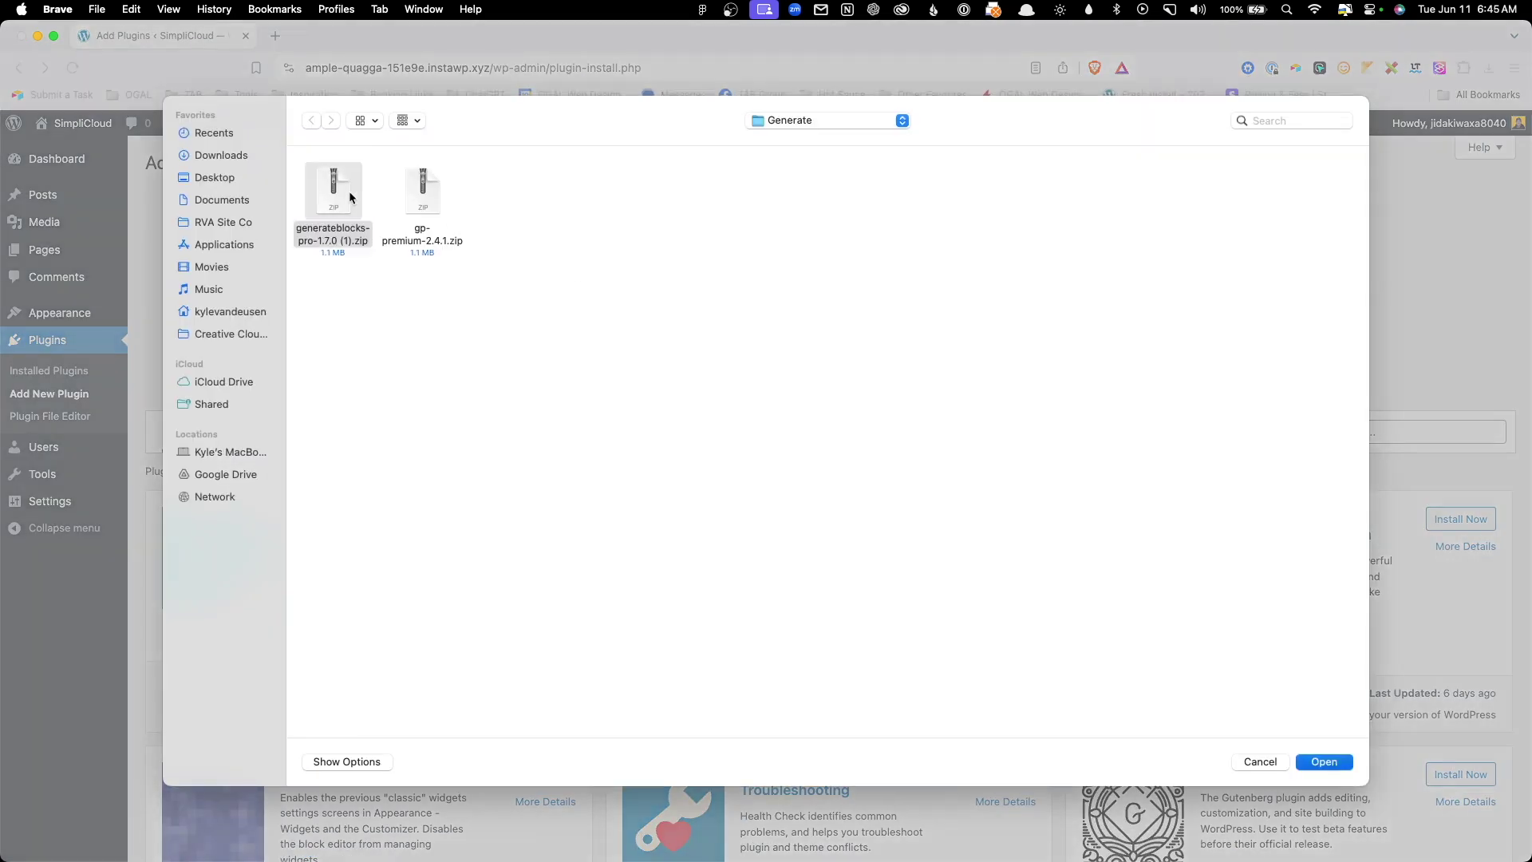
click(978, 310)
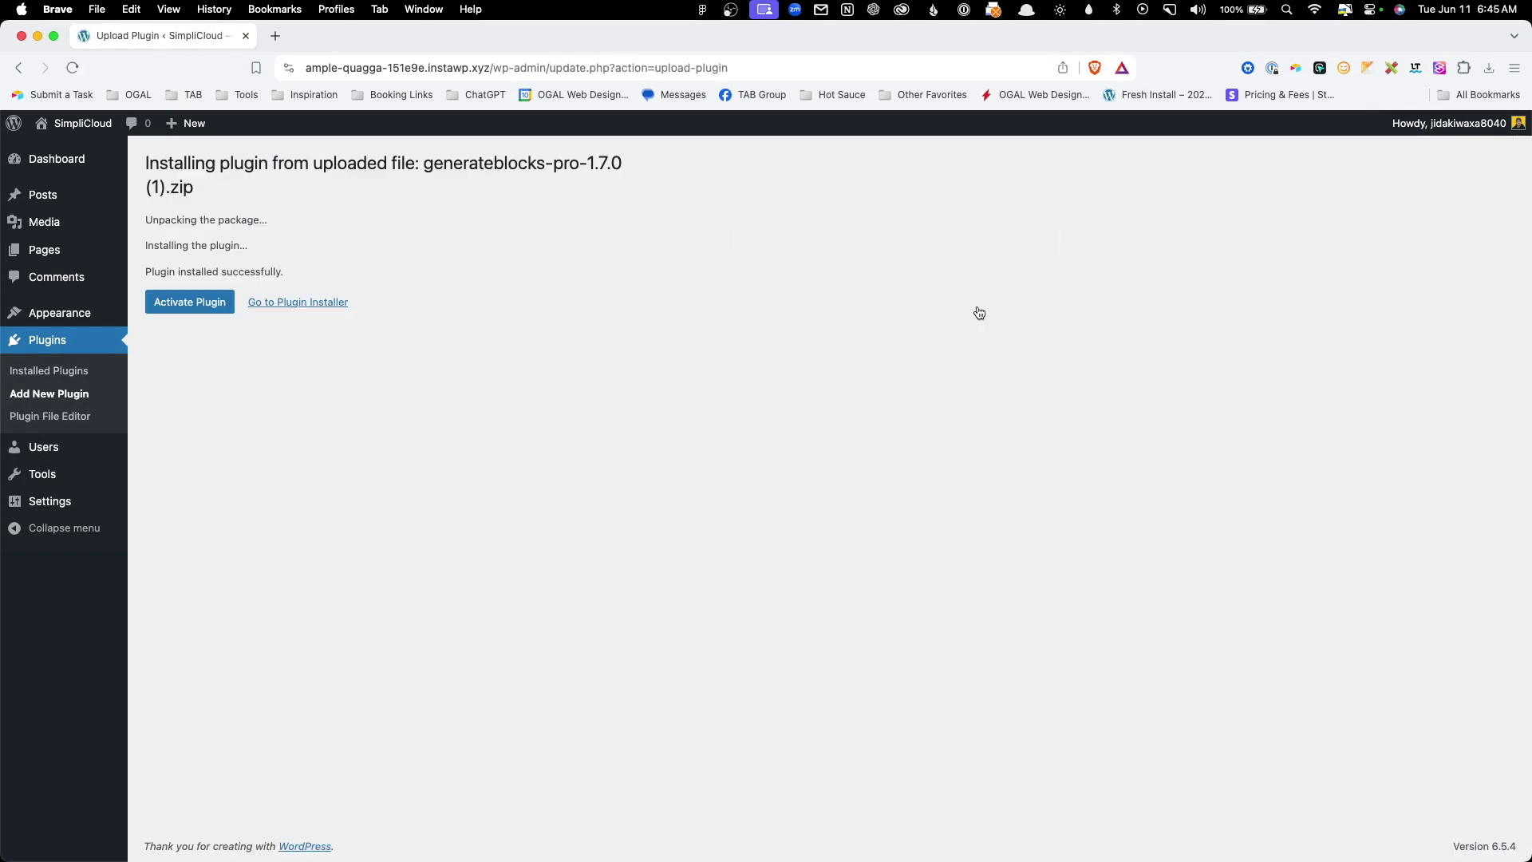
click(172, 302)
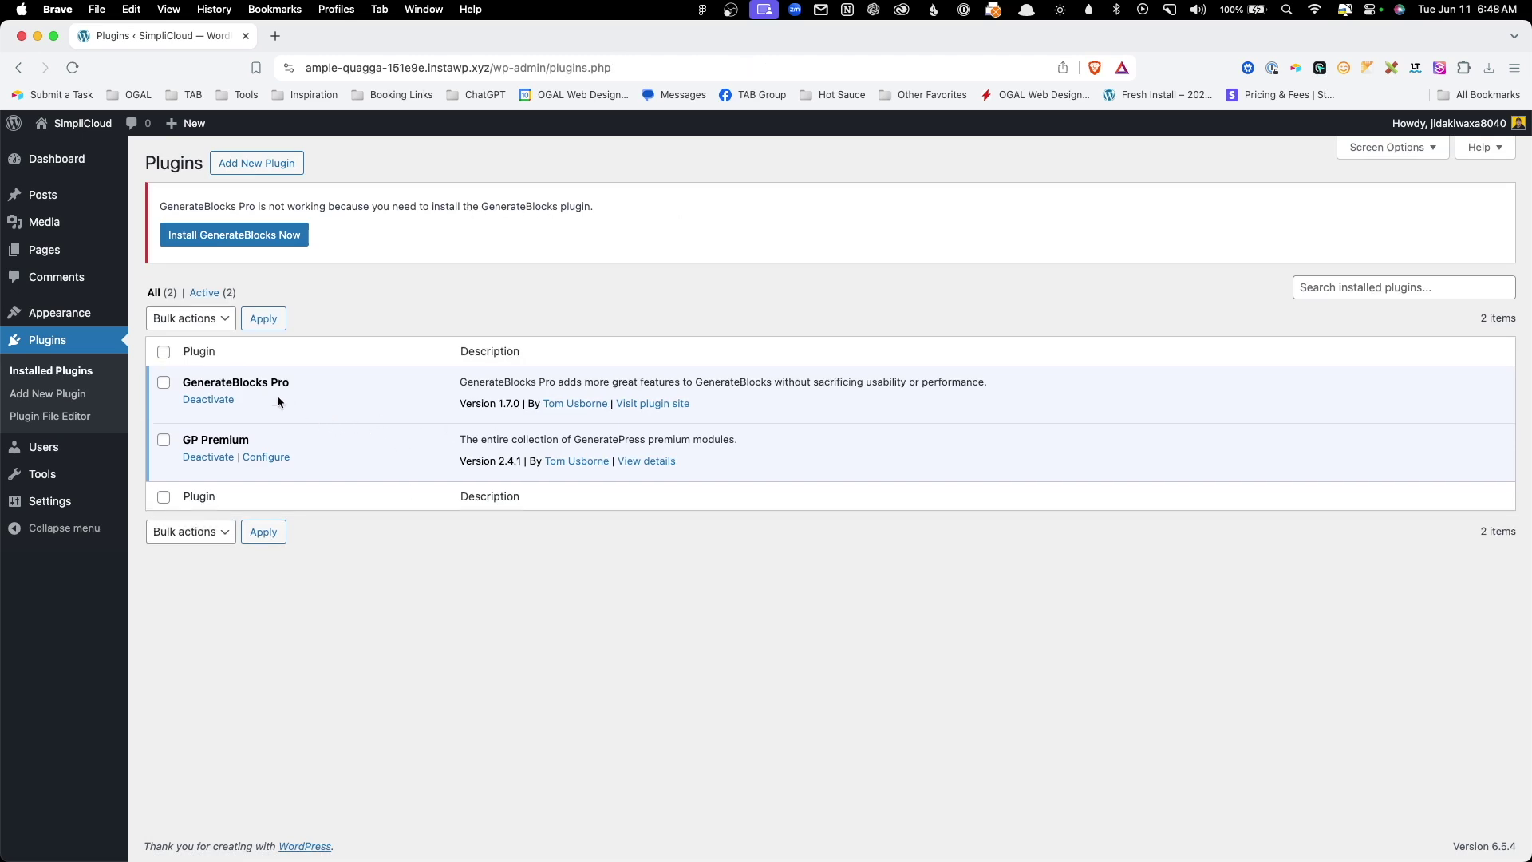
Reopen the Site Library via GeneratePress settings, select SimpliCloud and choose Get Started.
mouse_move(94, 315)
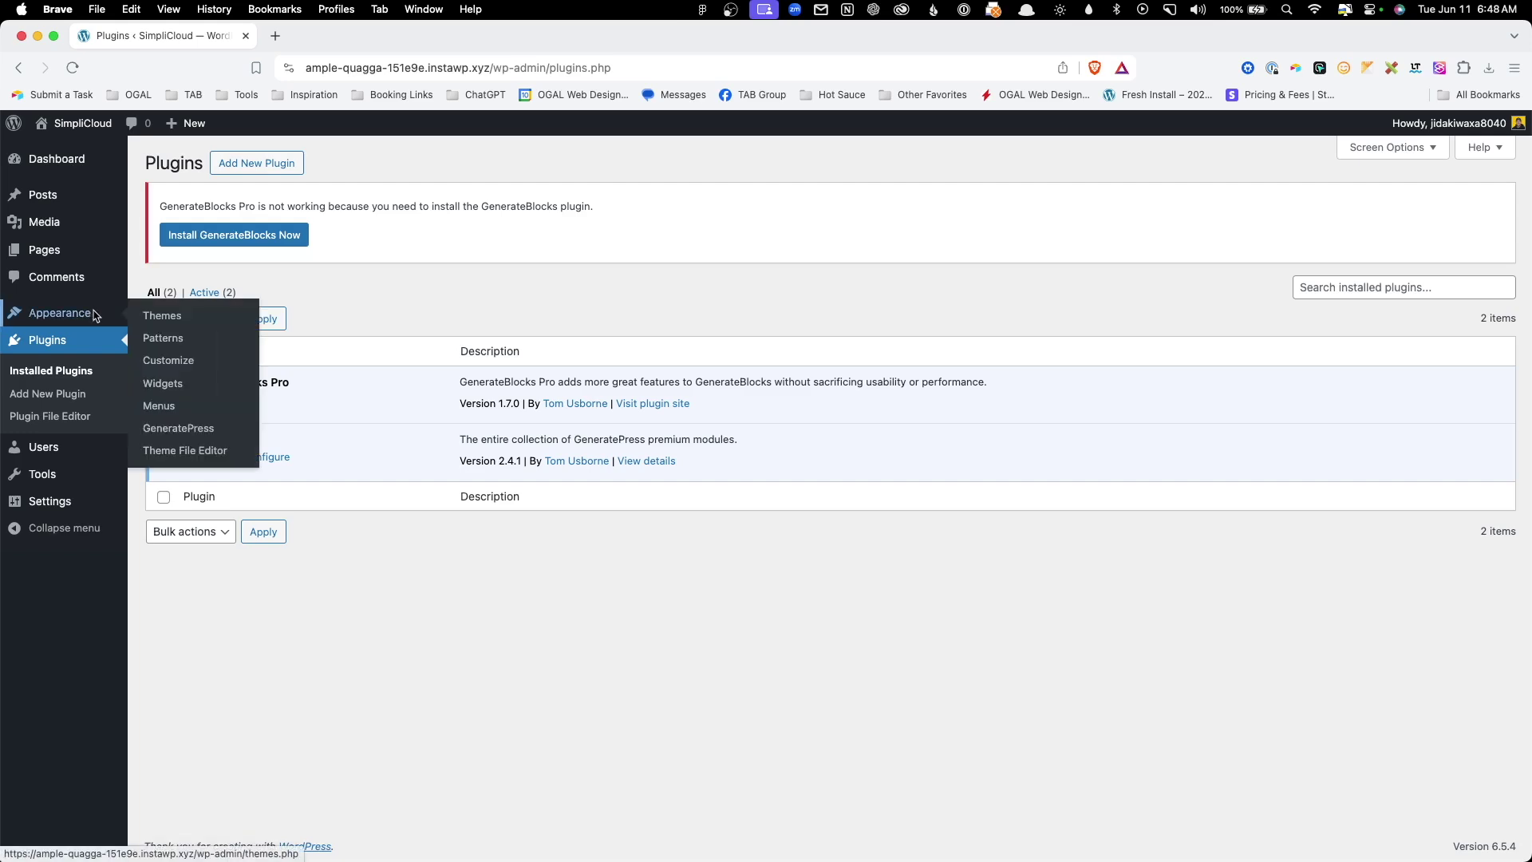
click(182, 429)
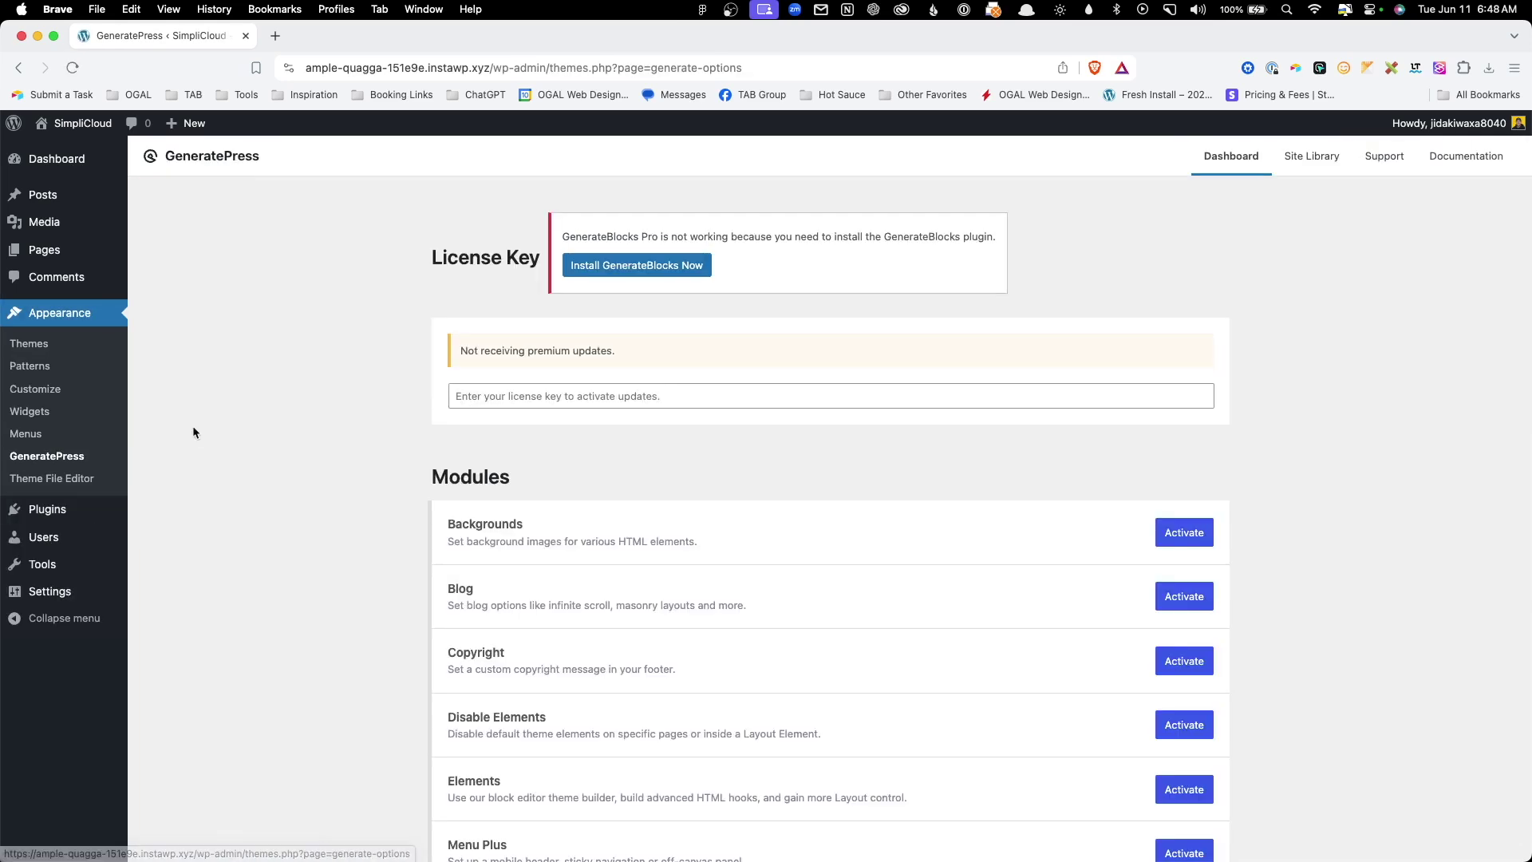
scroll(370, 508, down, 5)
click(558, 674)
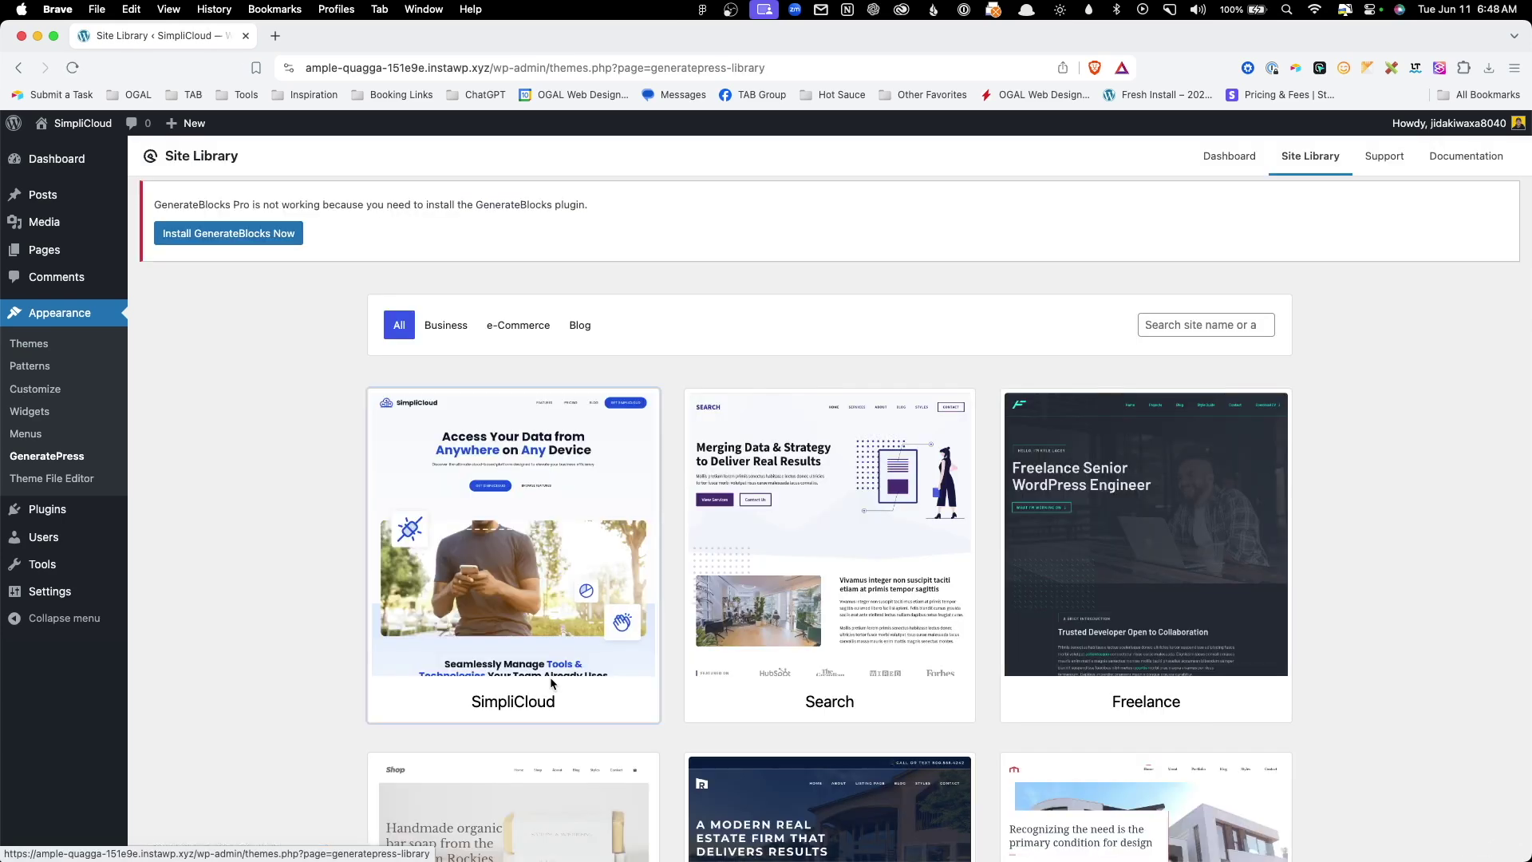
click(566, 586)
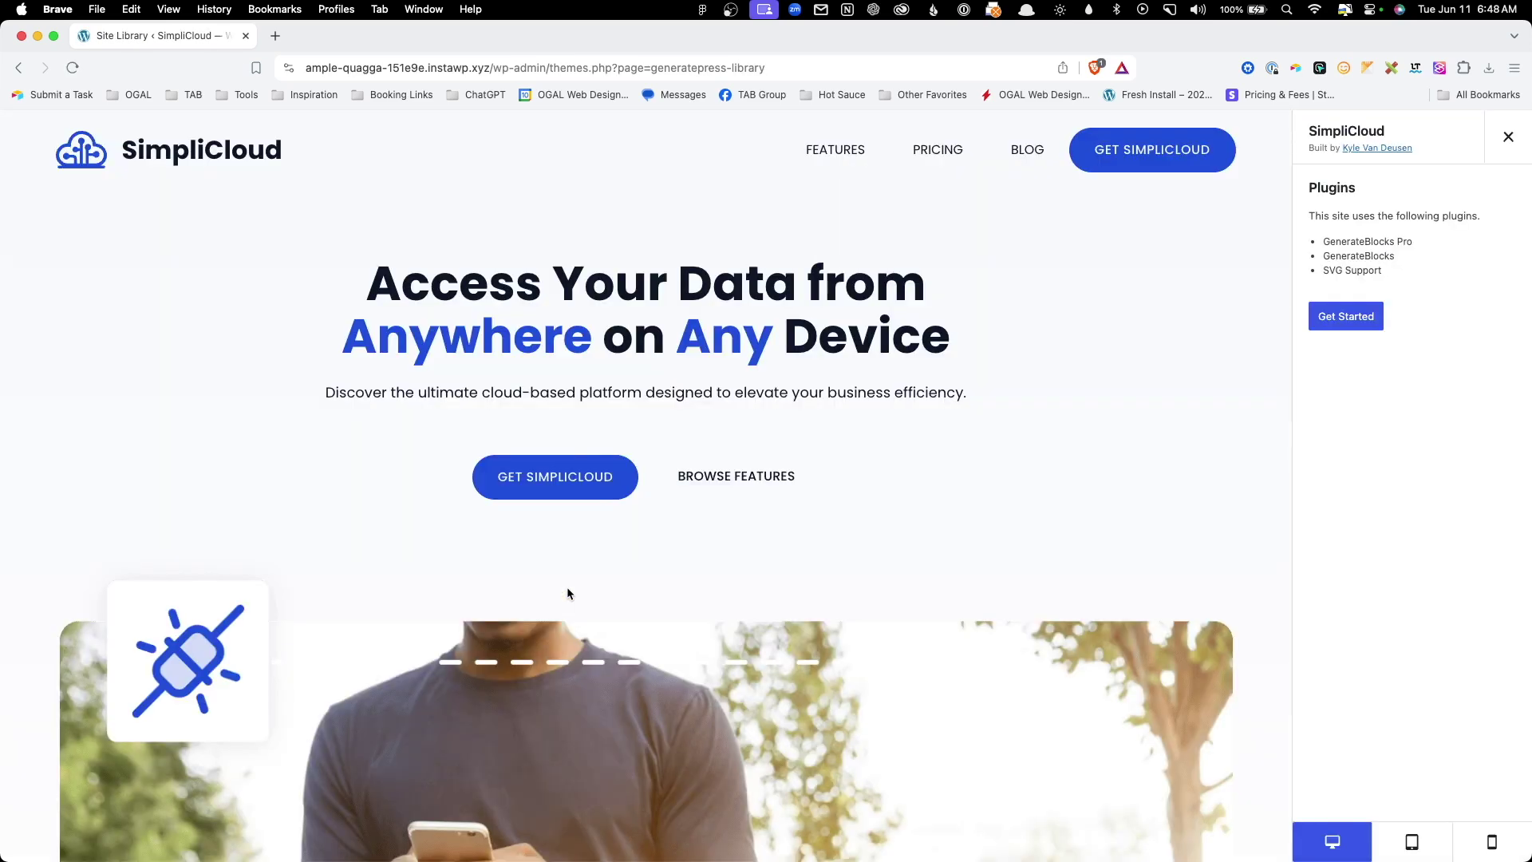
click(1345, 316)
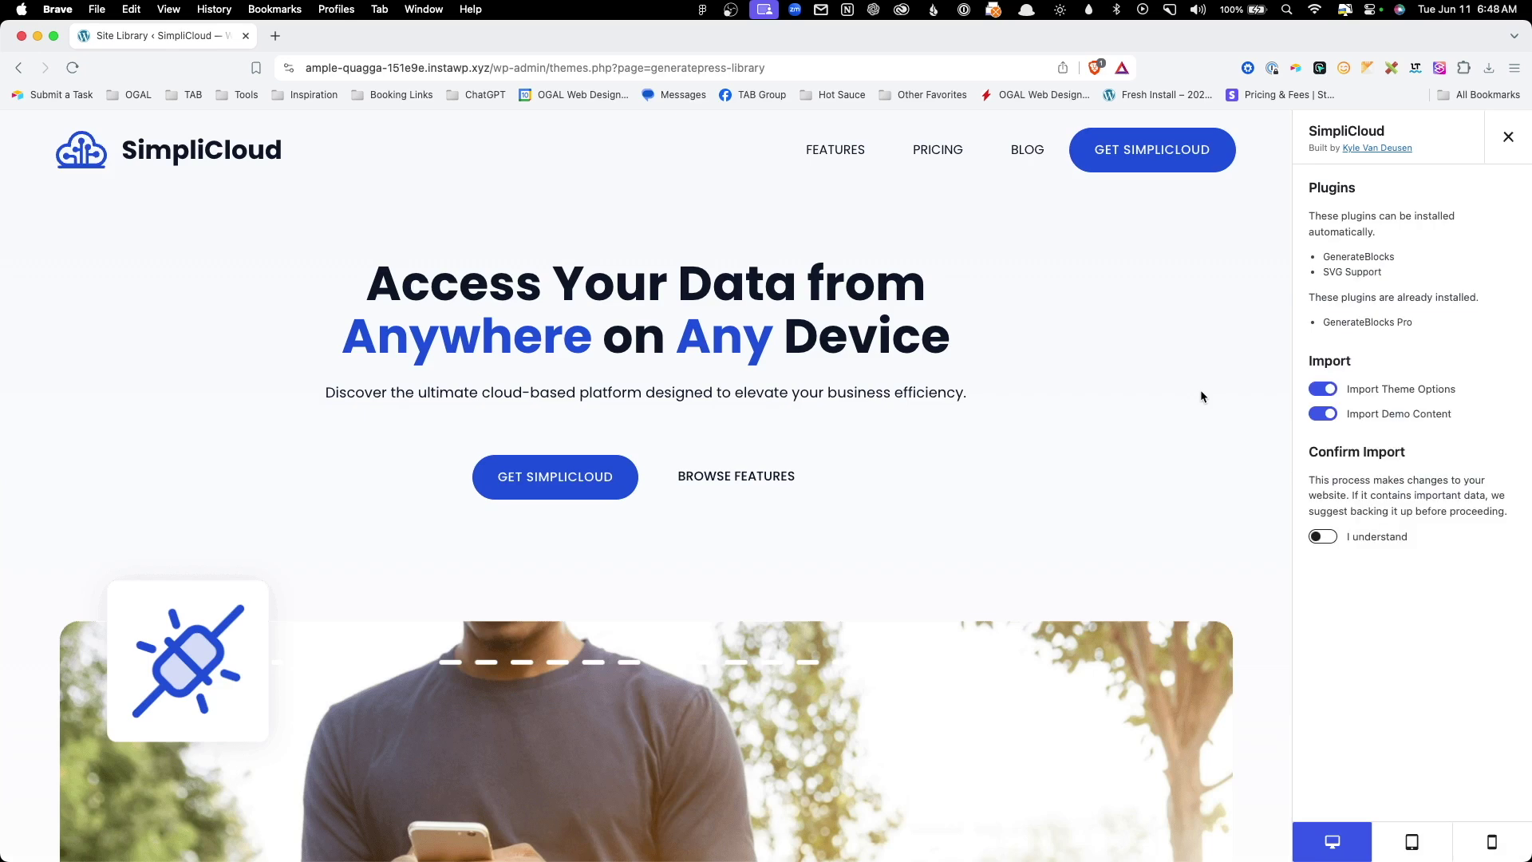
Review the import plugins: GenerateBlocks and SVG Support auto-install, GenerateBlocks Pro already installed.
drag(1323, 257, 1394, 270)
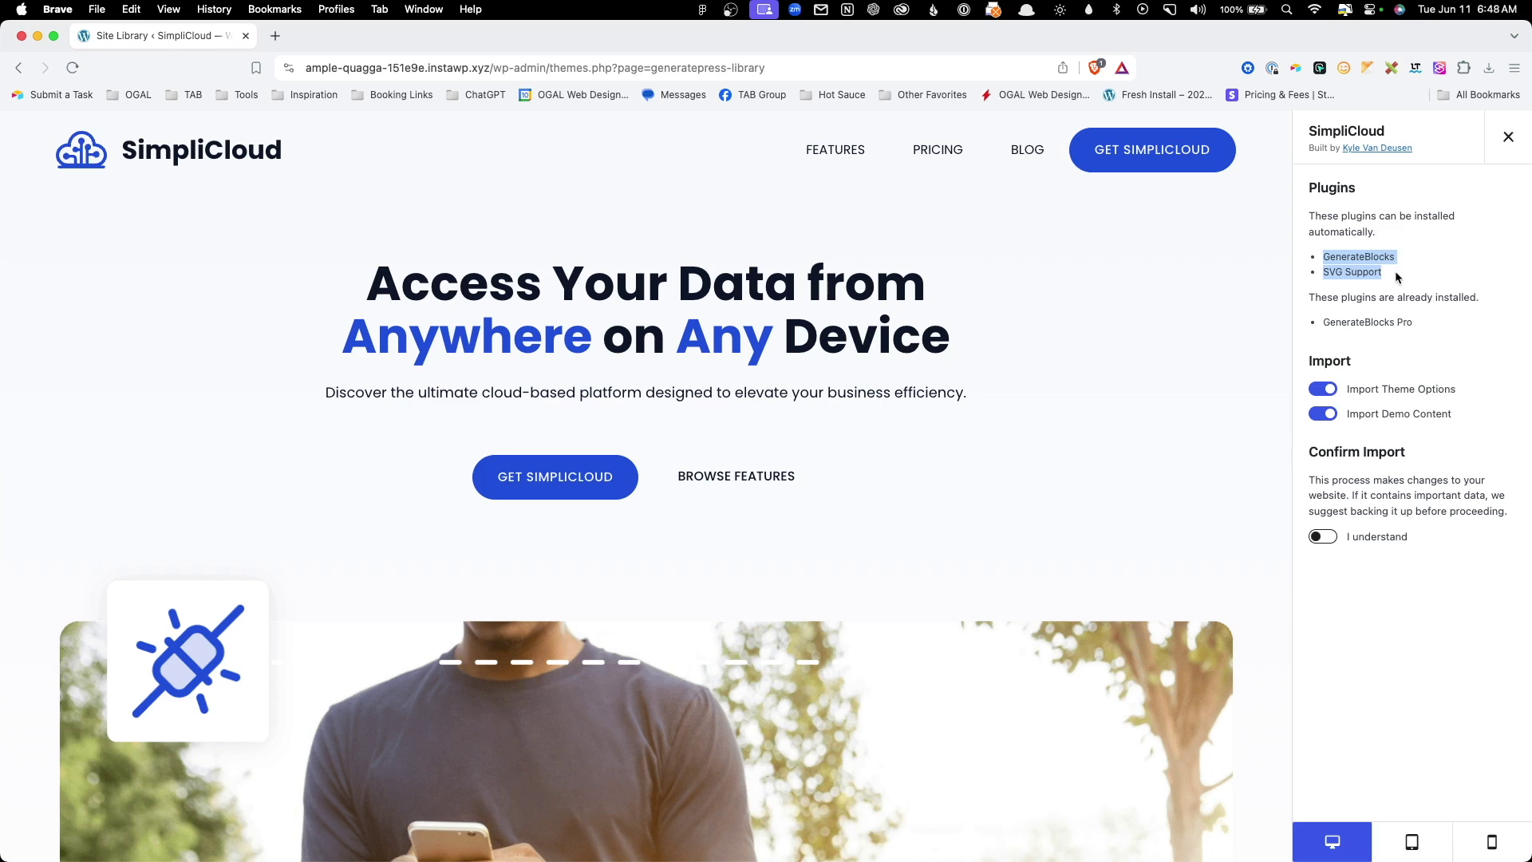
click(1394, 271)
drag(1327, 323, 1421, 320)
click(1439, 312)
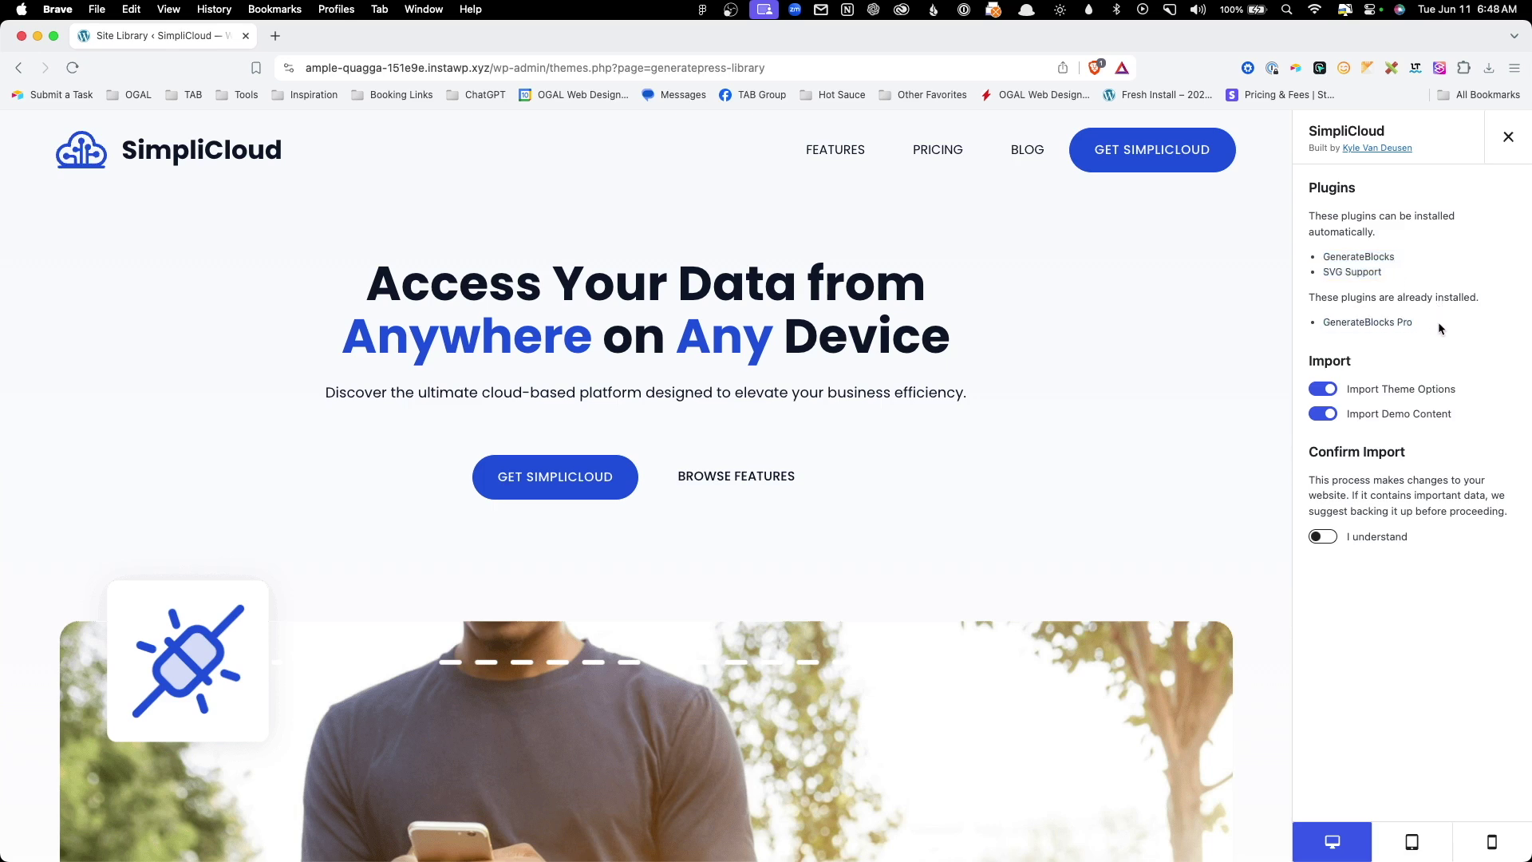
Keep Import Theme Options and Import Demo Content on, confirm 'I understand', and begin the import.
click(1327, 391)
click(1327, 392)
click(1323, 415)
click(1323, 414)
click(1325, 538)
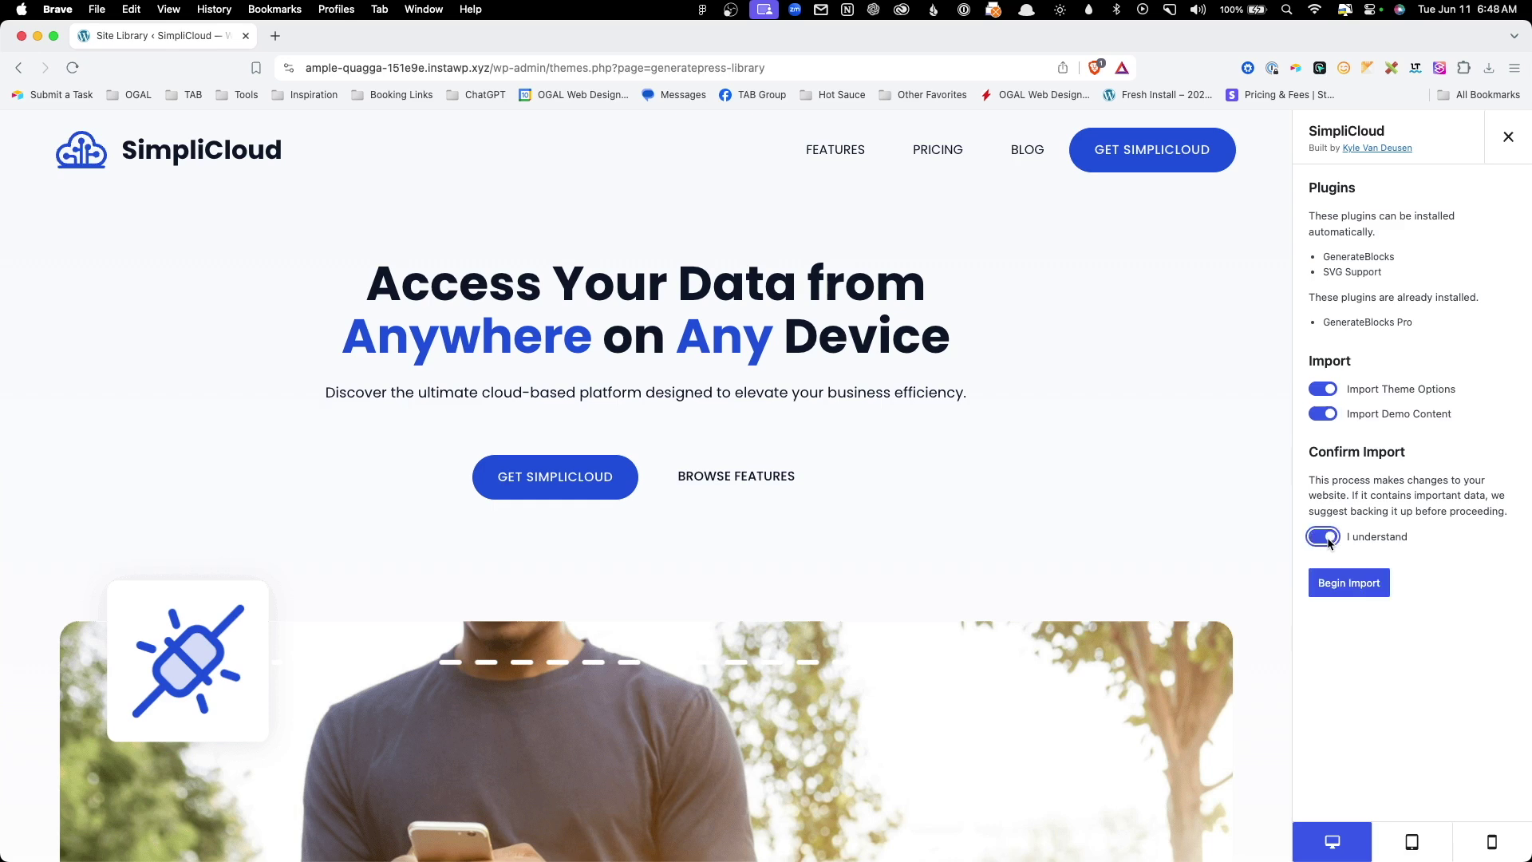
click(1351, 594)
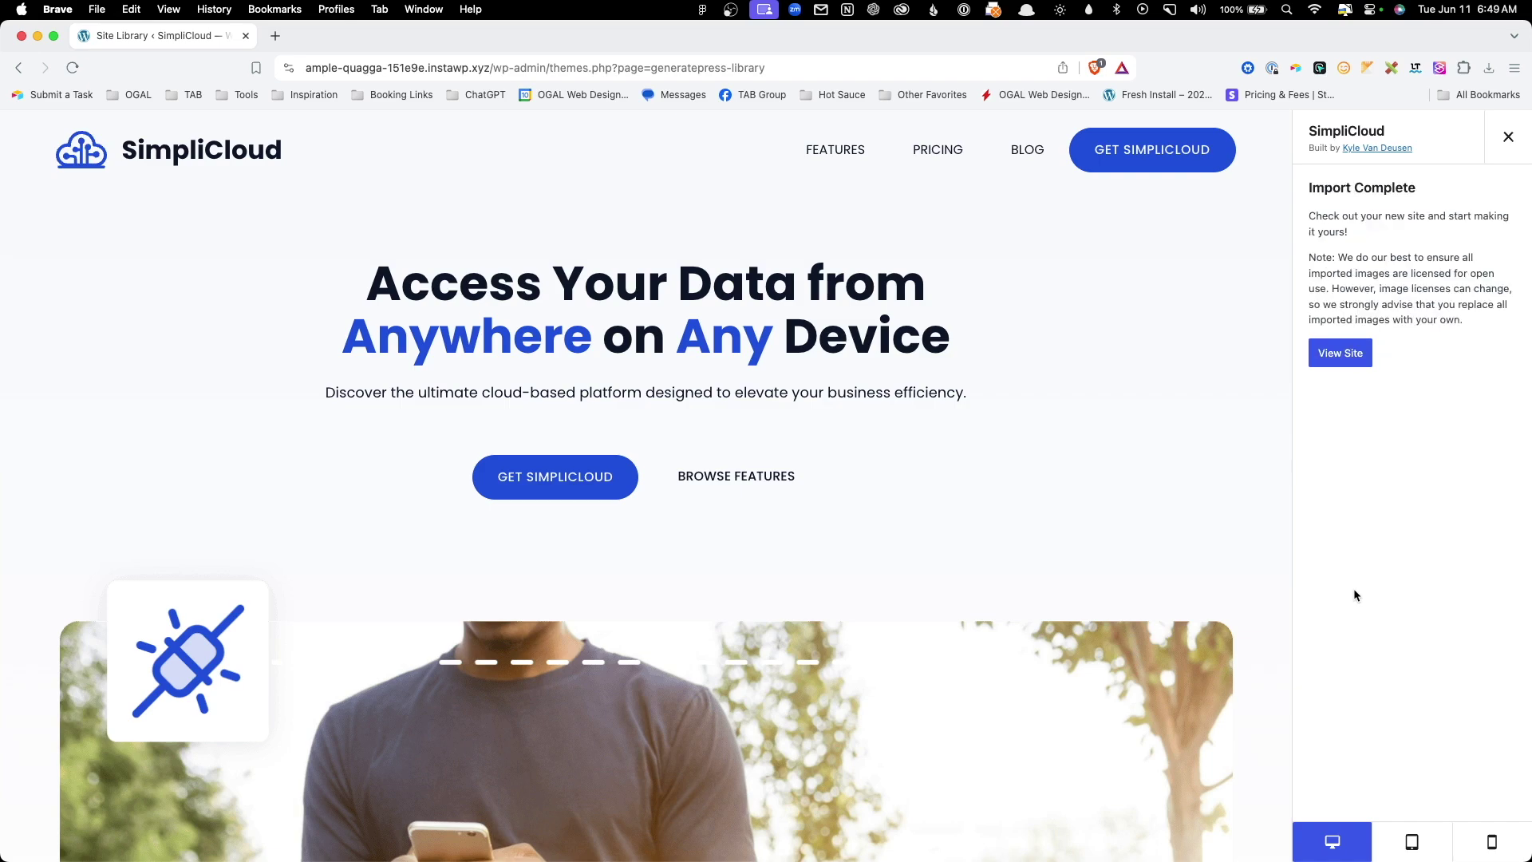
View the newly imported SimpliCloud site and scroll down its front page.
click(1344, 356)
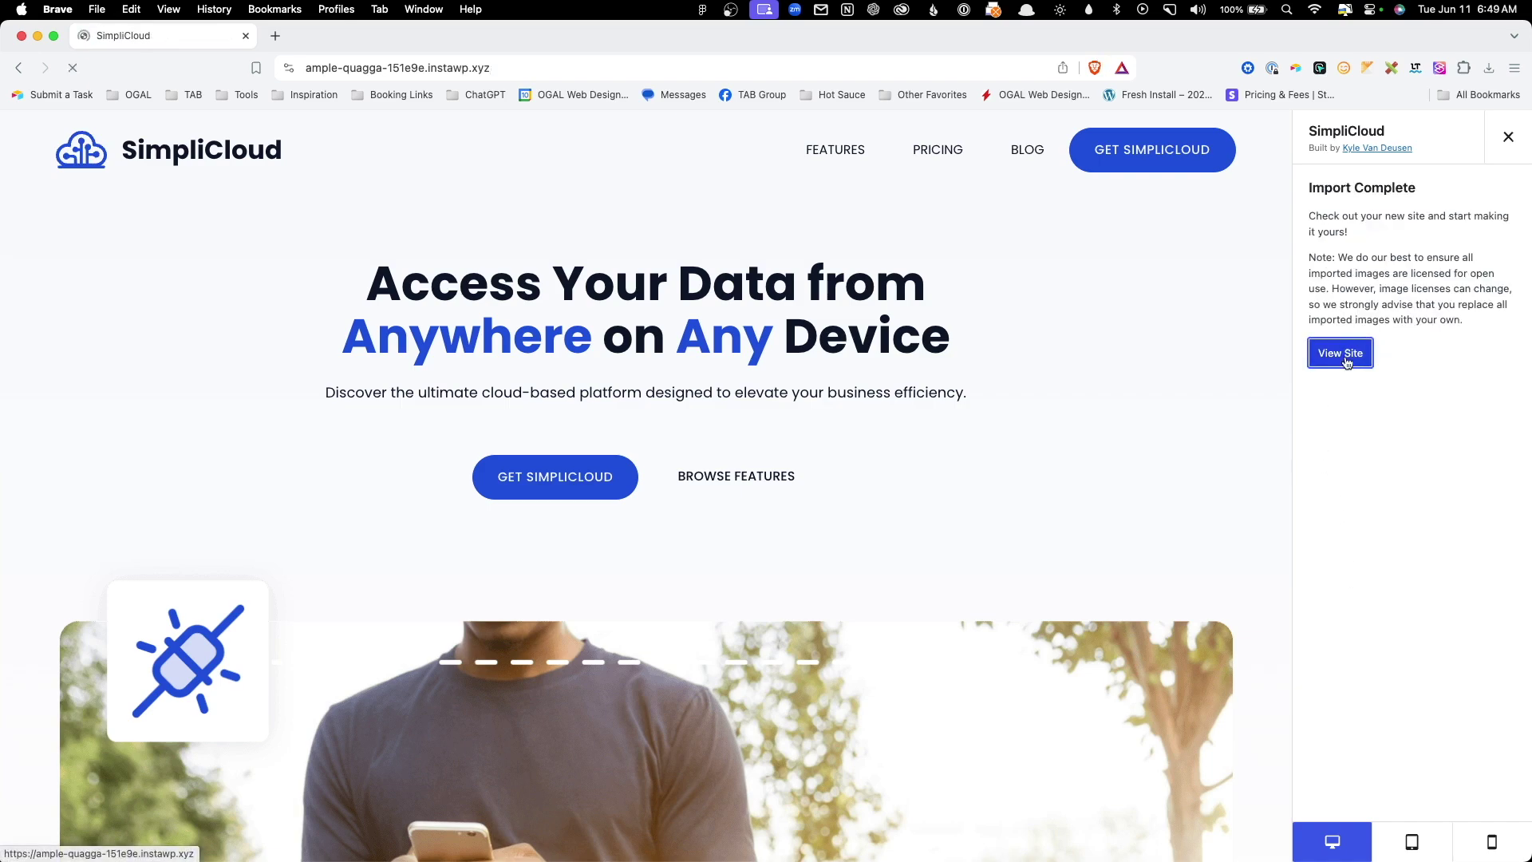
scroll(1347, 371, down, 15)
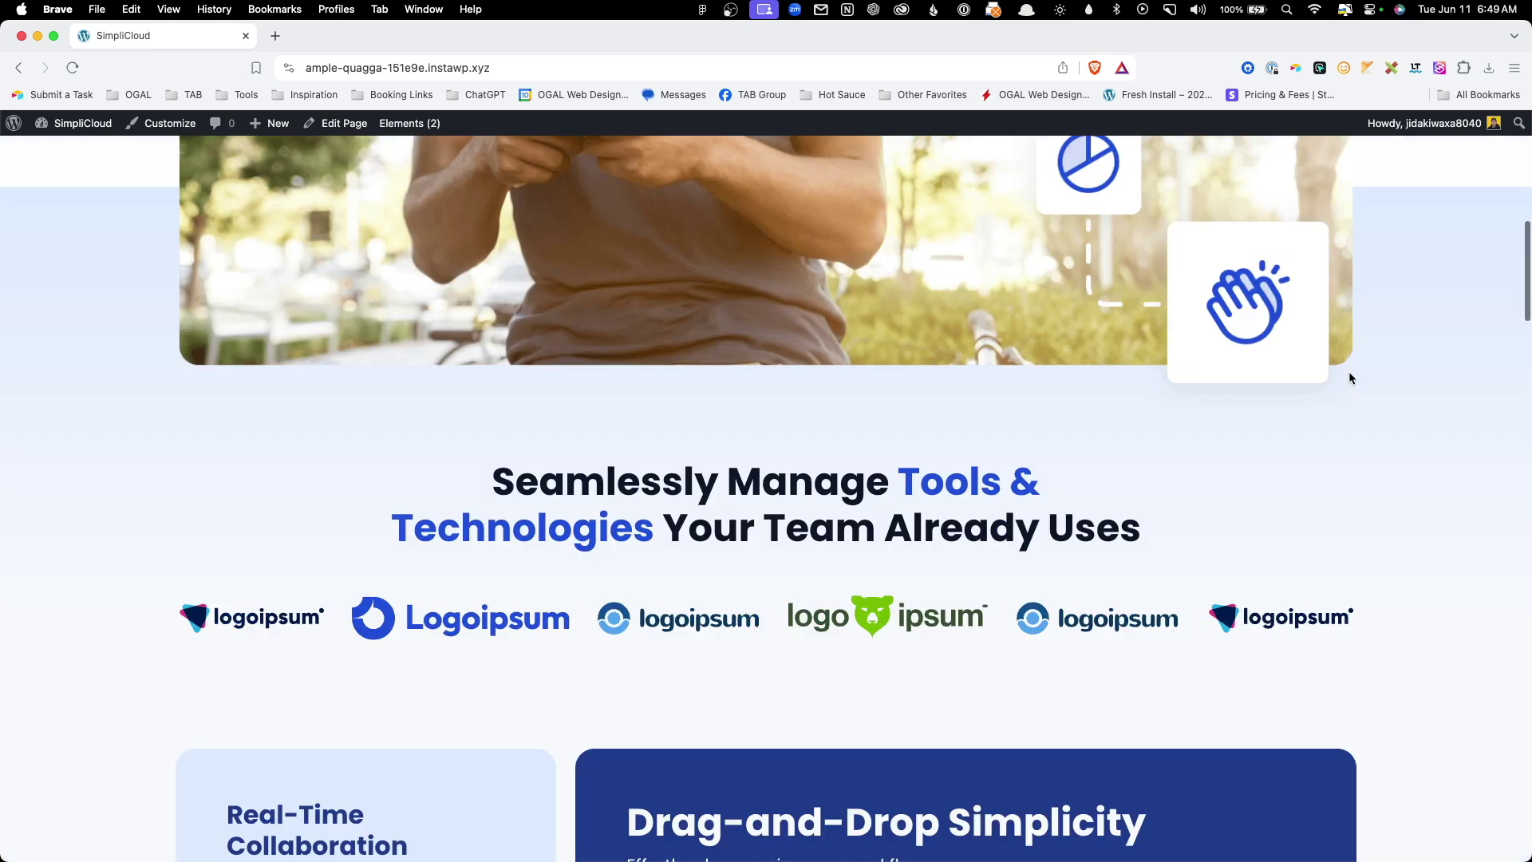
scroll(1347, 379, down, 4)
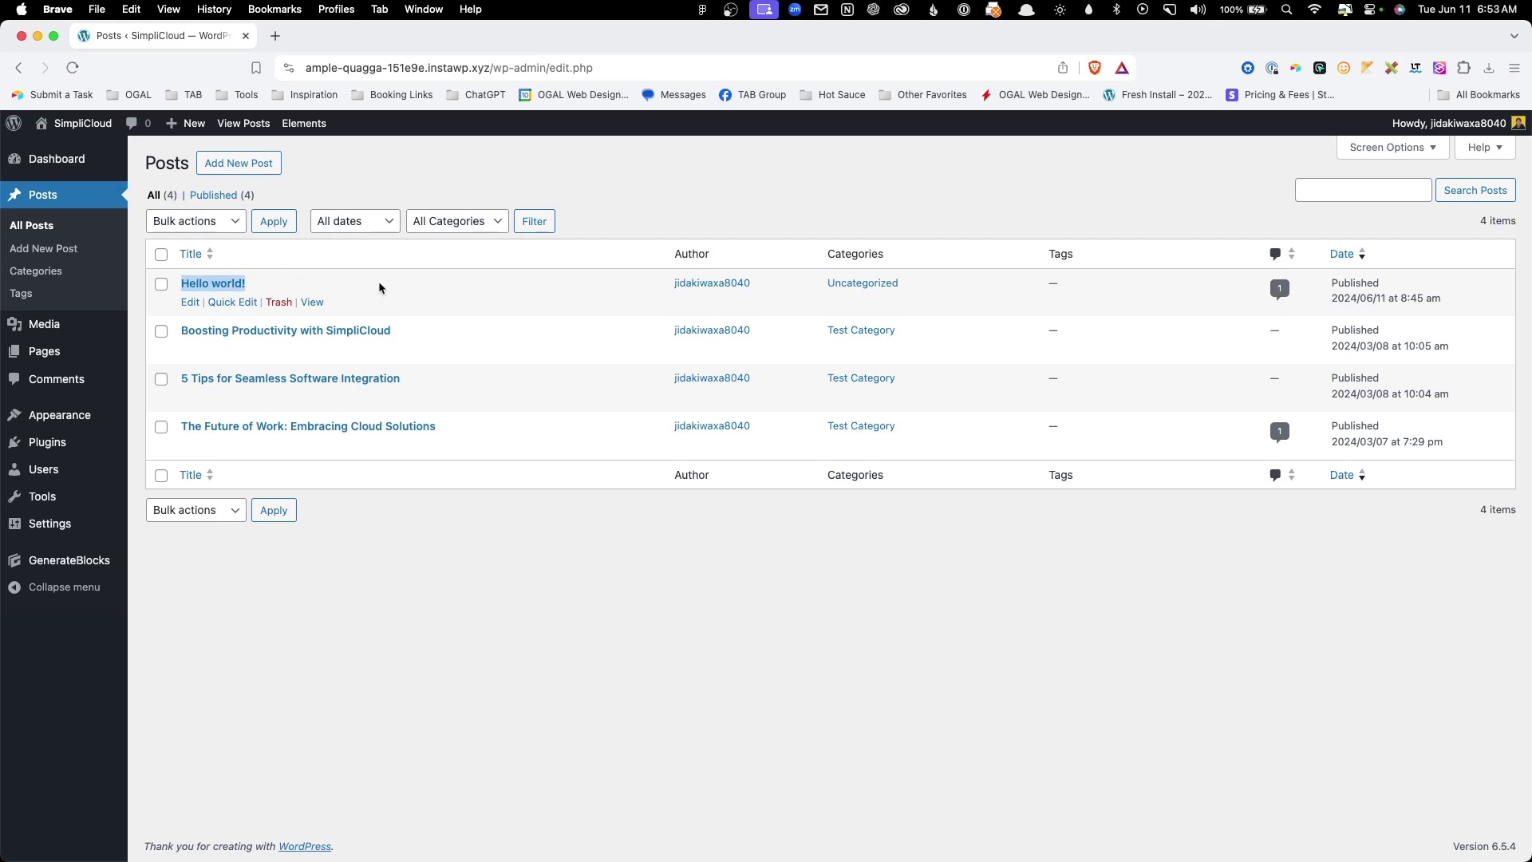
Open the 'Boosting Productivity with SimpliCloud' post in the block editor and dismiss the welcome guide.
drag(177, 330, 461, 439)
click(548, 609)
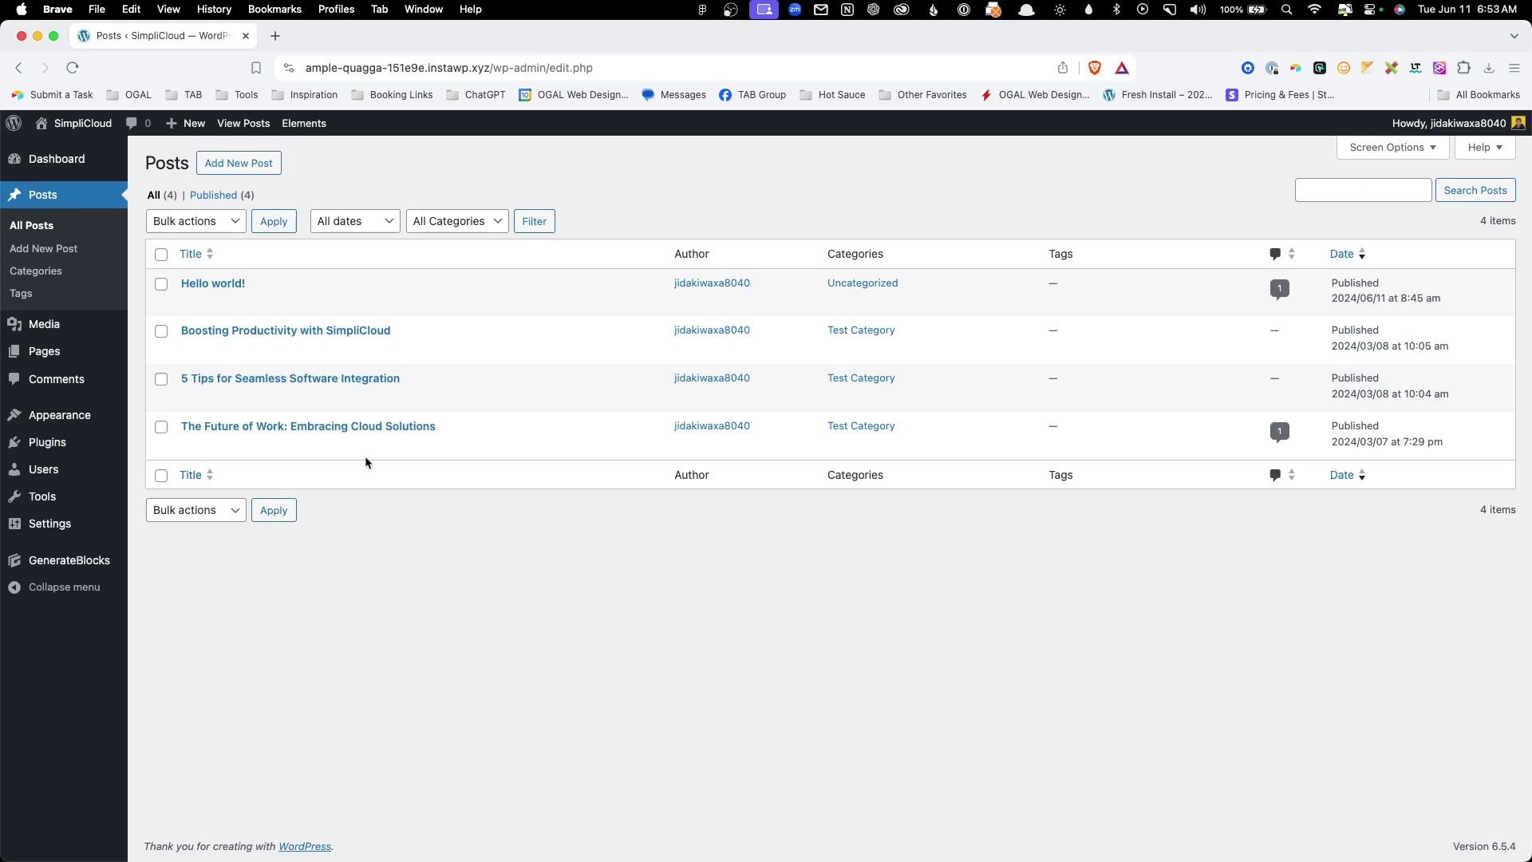
click(188, 350)
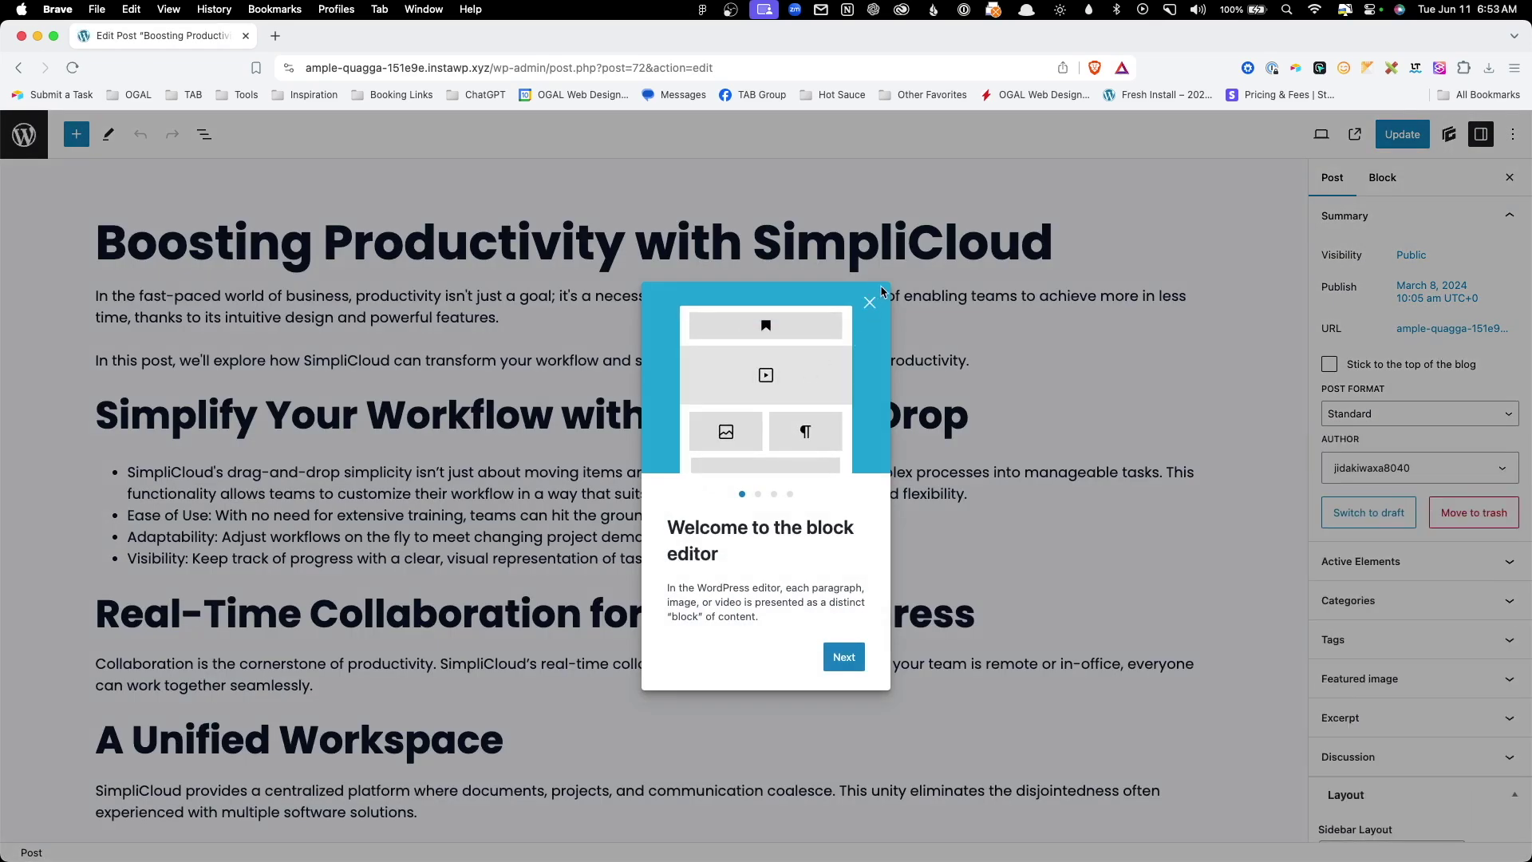
click(869, 302)
scroll(911, 400, down, 3)
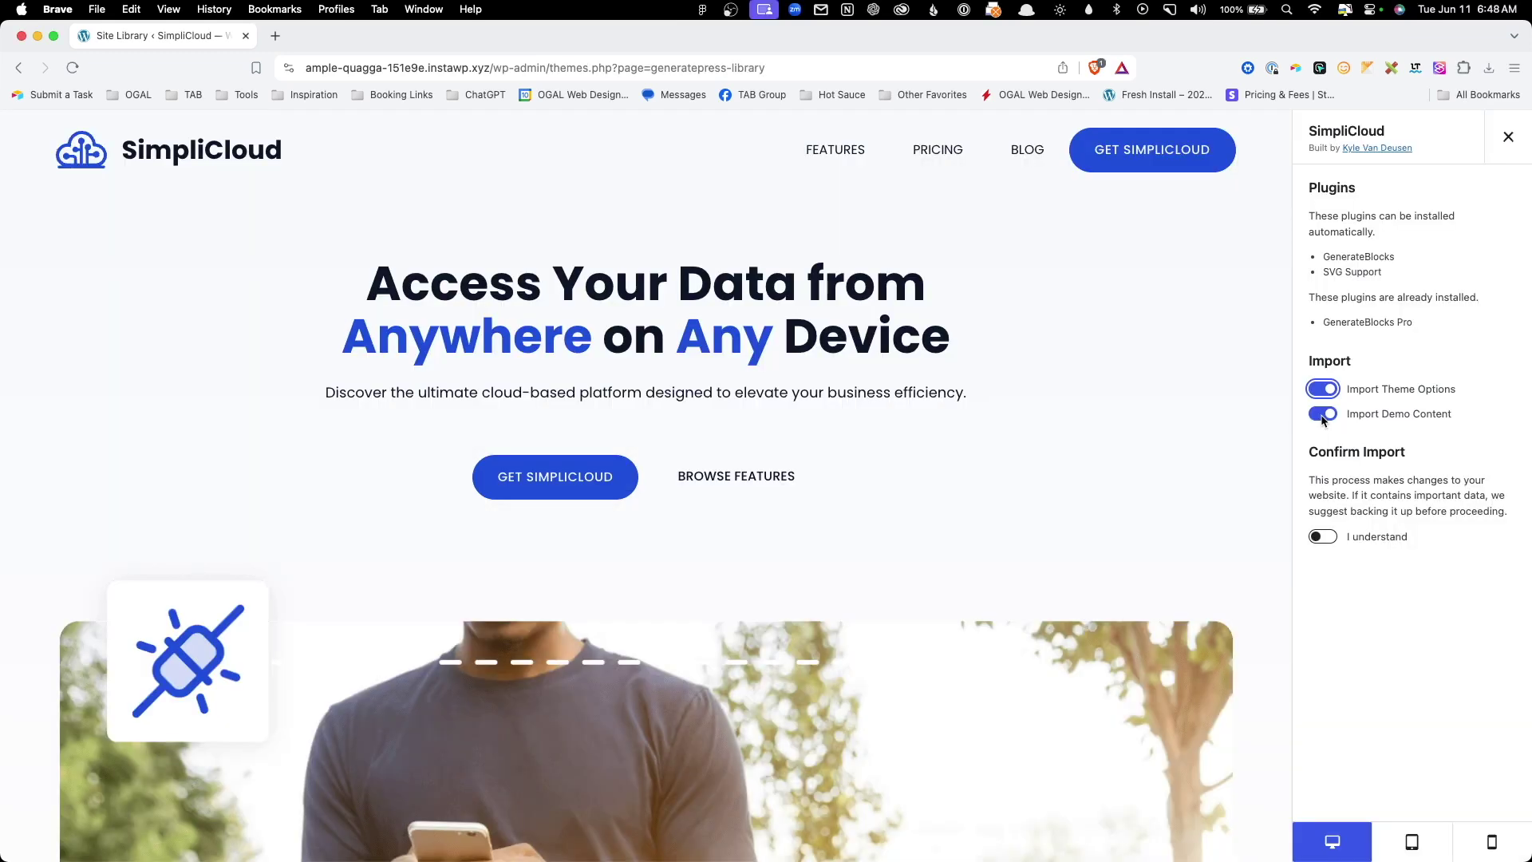
Toggle demo content import off and back on, then point out the Privacy Policy draft and Sample Page.
click(1322, 415)
click(1322, 414)
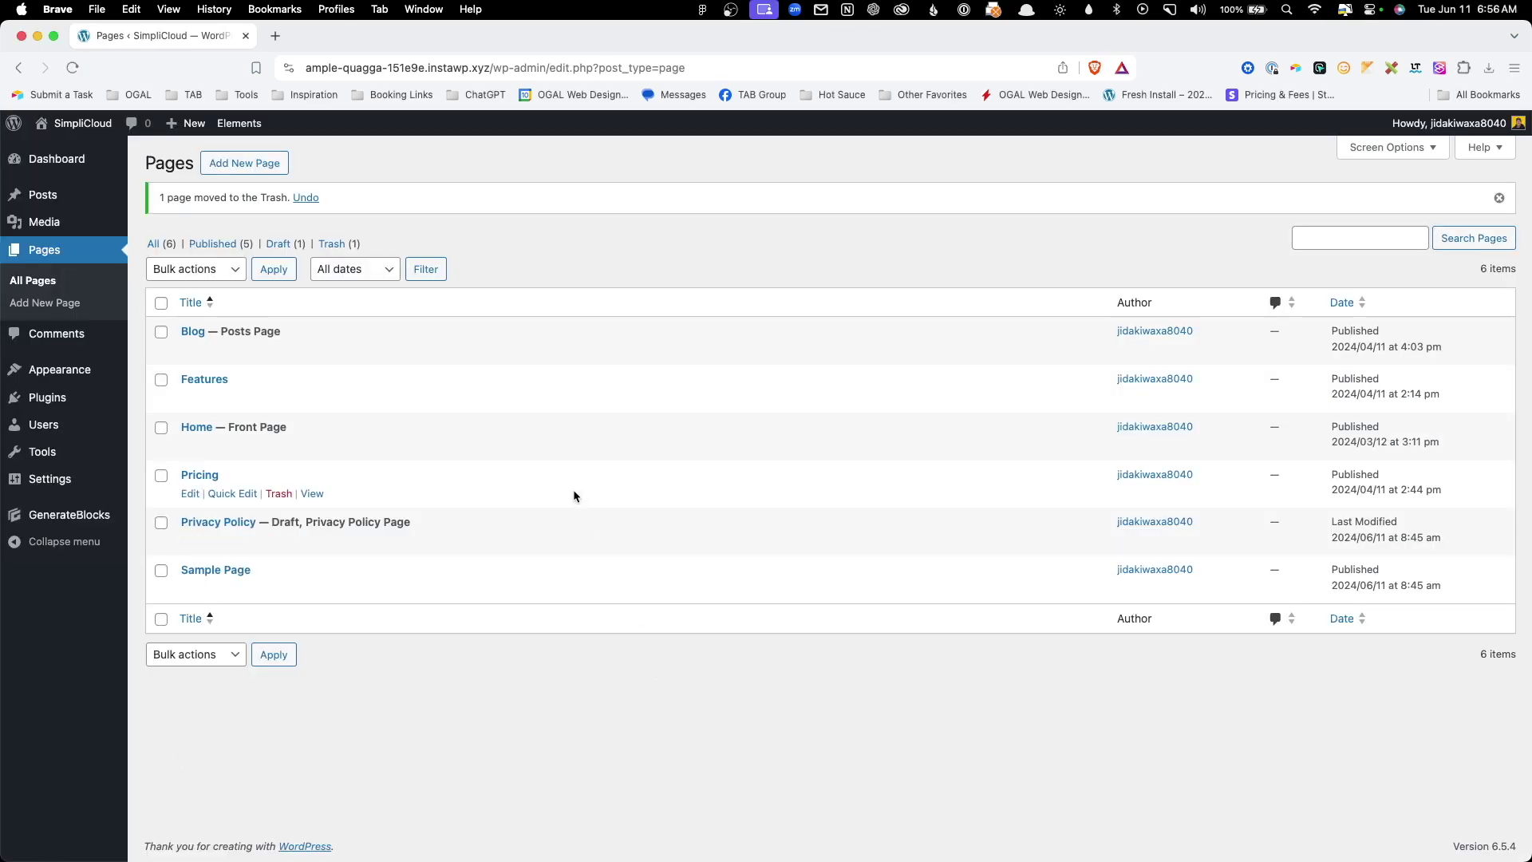
drag(463, 526, 260, 525)
drag(362, 573, 148, 568)
click(444, 674)
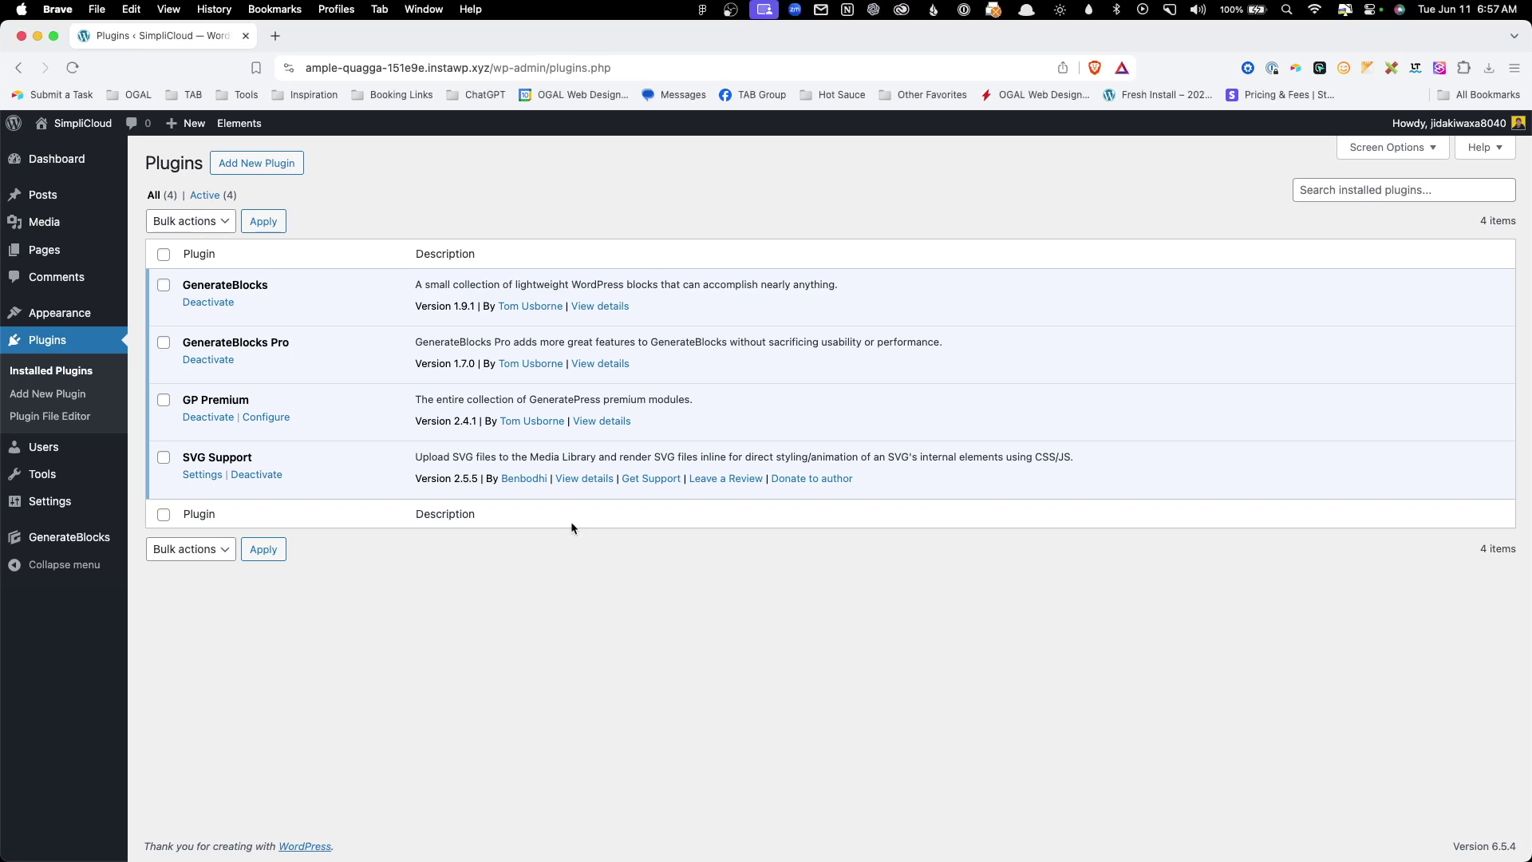
Point out the GenerateBlocks and SVG Support plugins in the Installed Plugins list.
drag(289, 285, 182, 286)
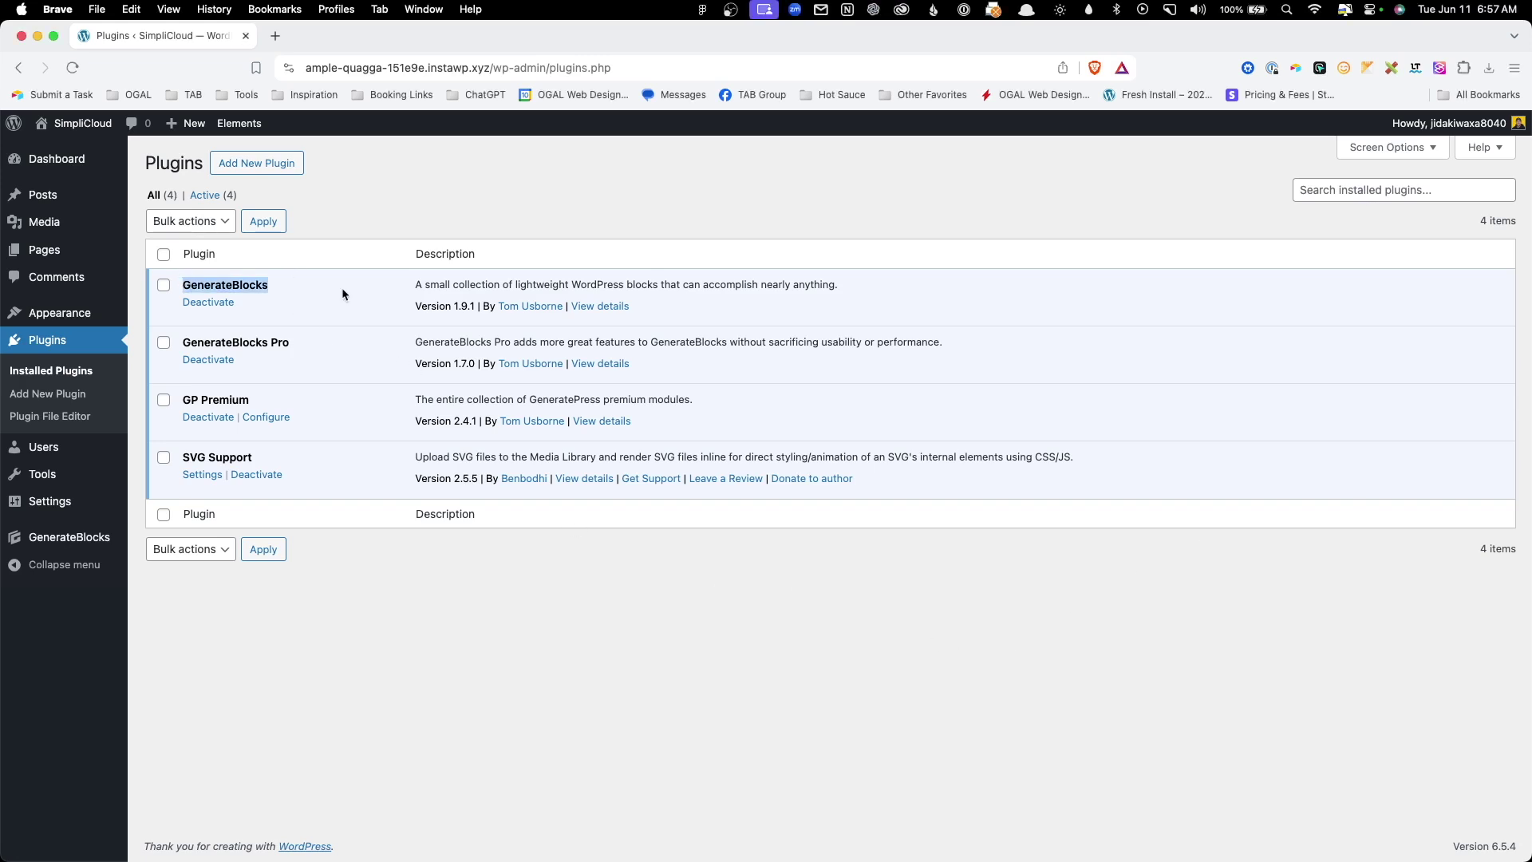
click(343, 331)
drag(304, 468, 182, 466)
click(394, 697)
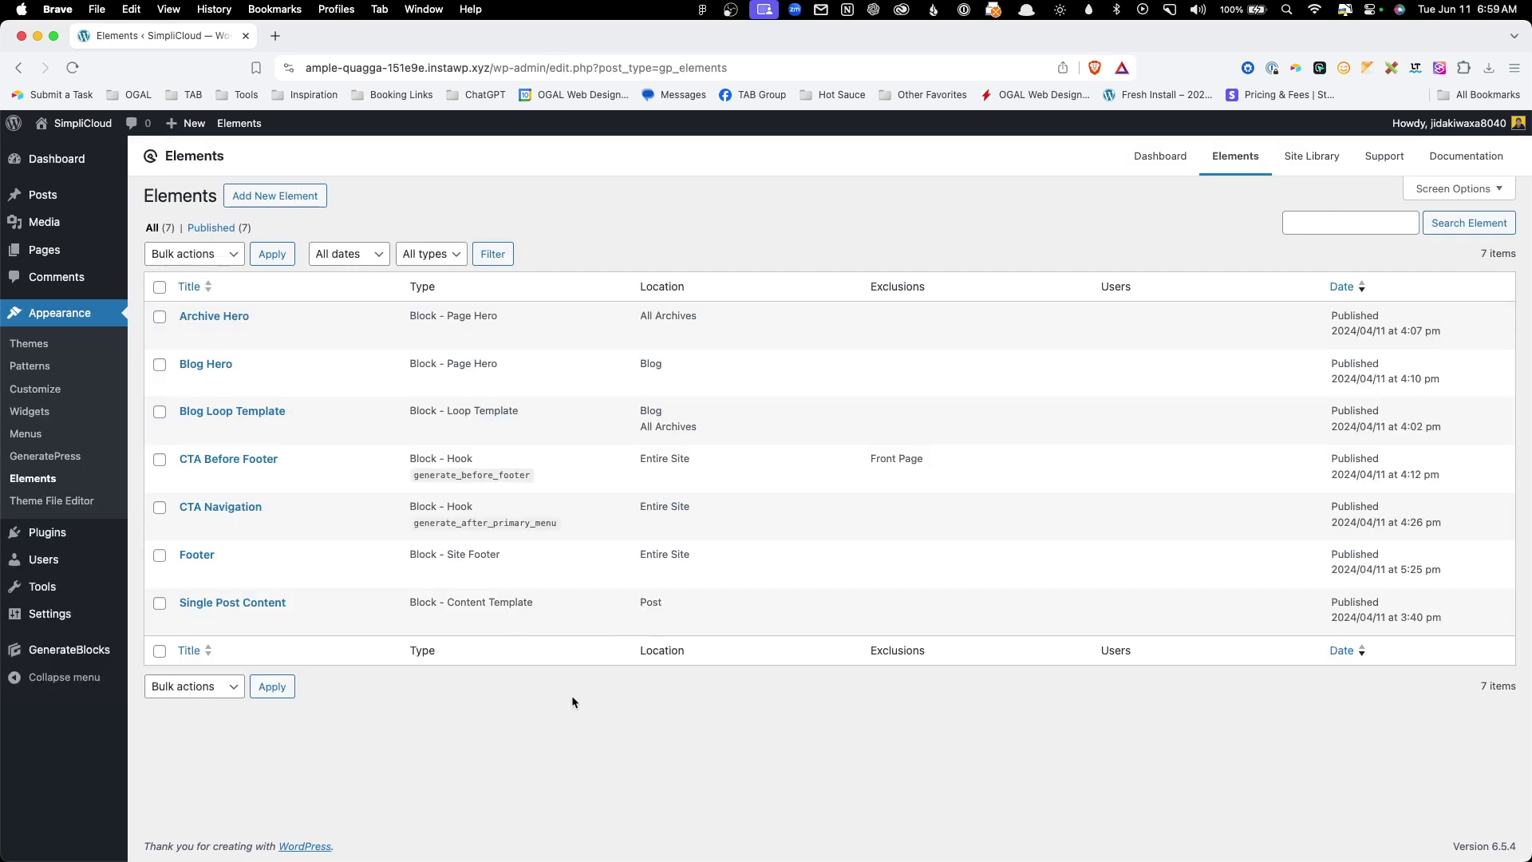
Point out the Elements heading, then go to GenerateBlocks Global Styles from the sidebar.
drag(144, 196, 214, 199)
click(212, 199)
mouse_move(95, 652)
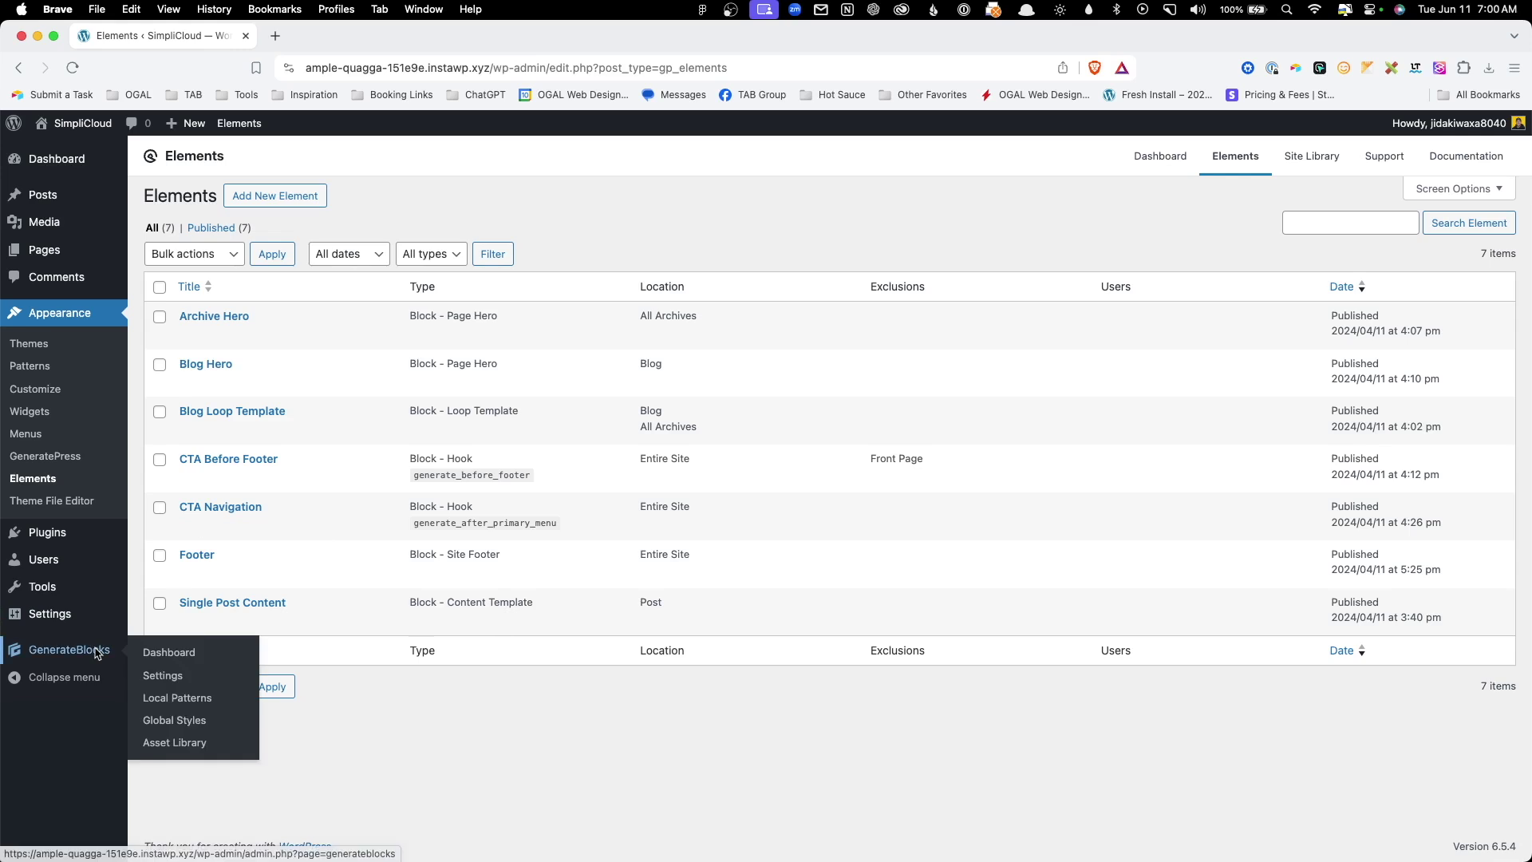
click(174, 719)
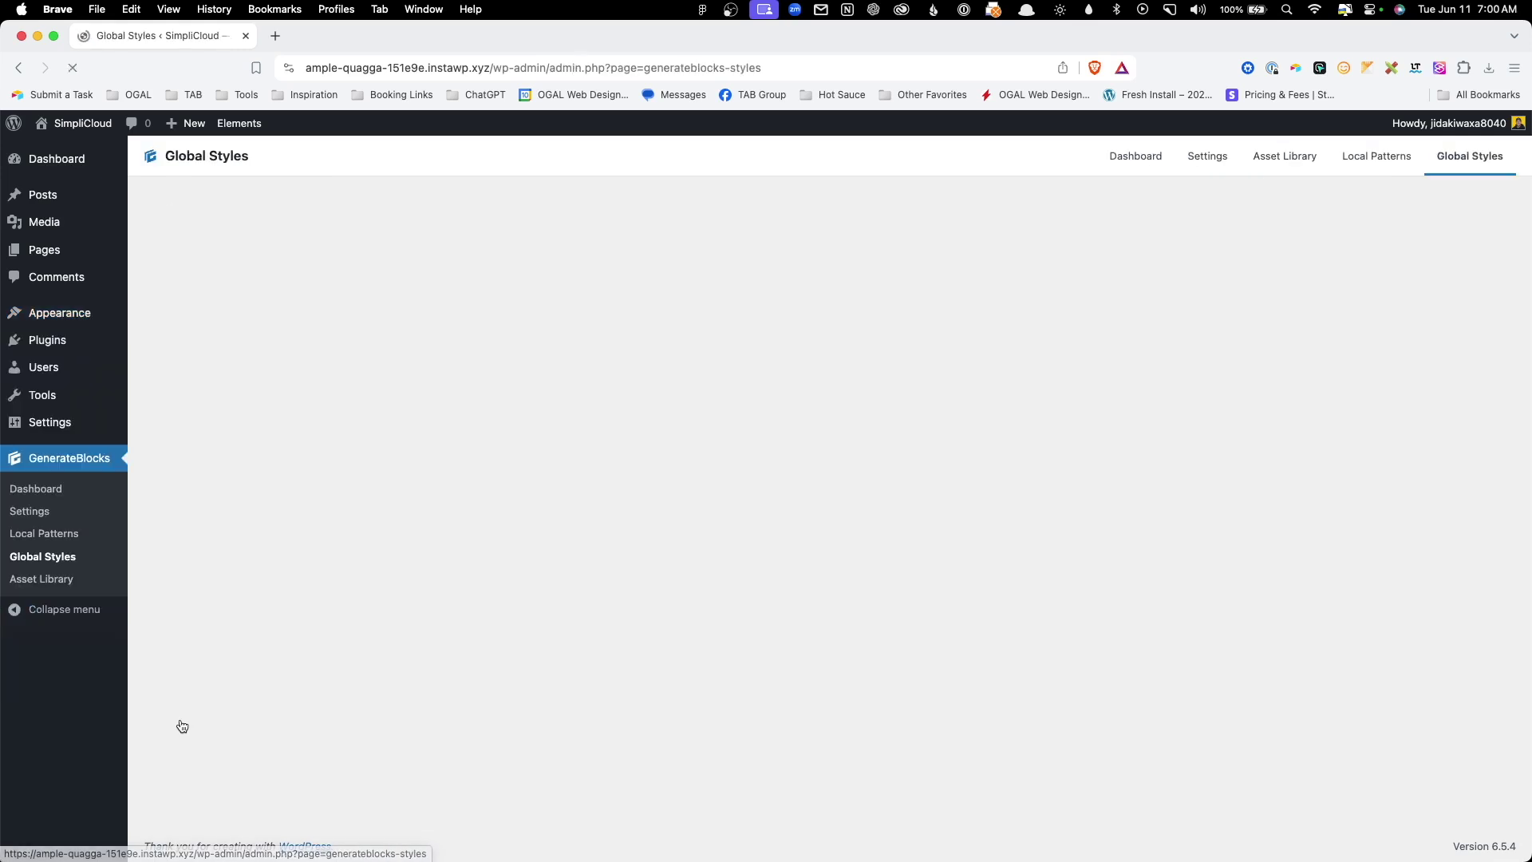
Scroll through the list of 14 GenerateBlocks global styles.
scroll(1370, 304, down, 2)
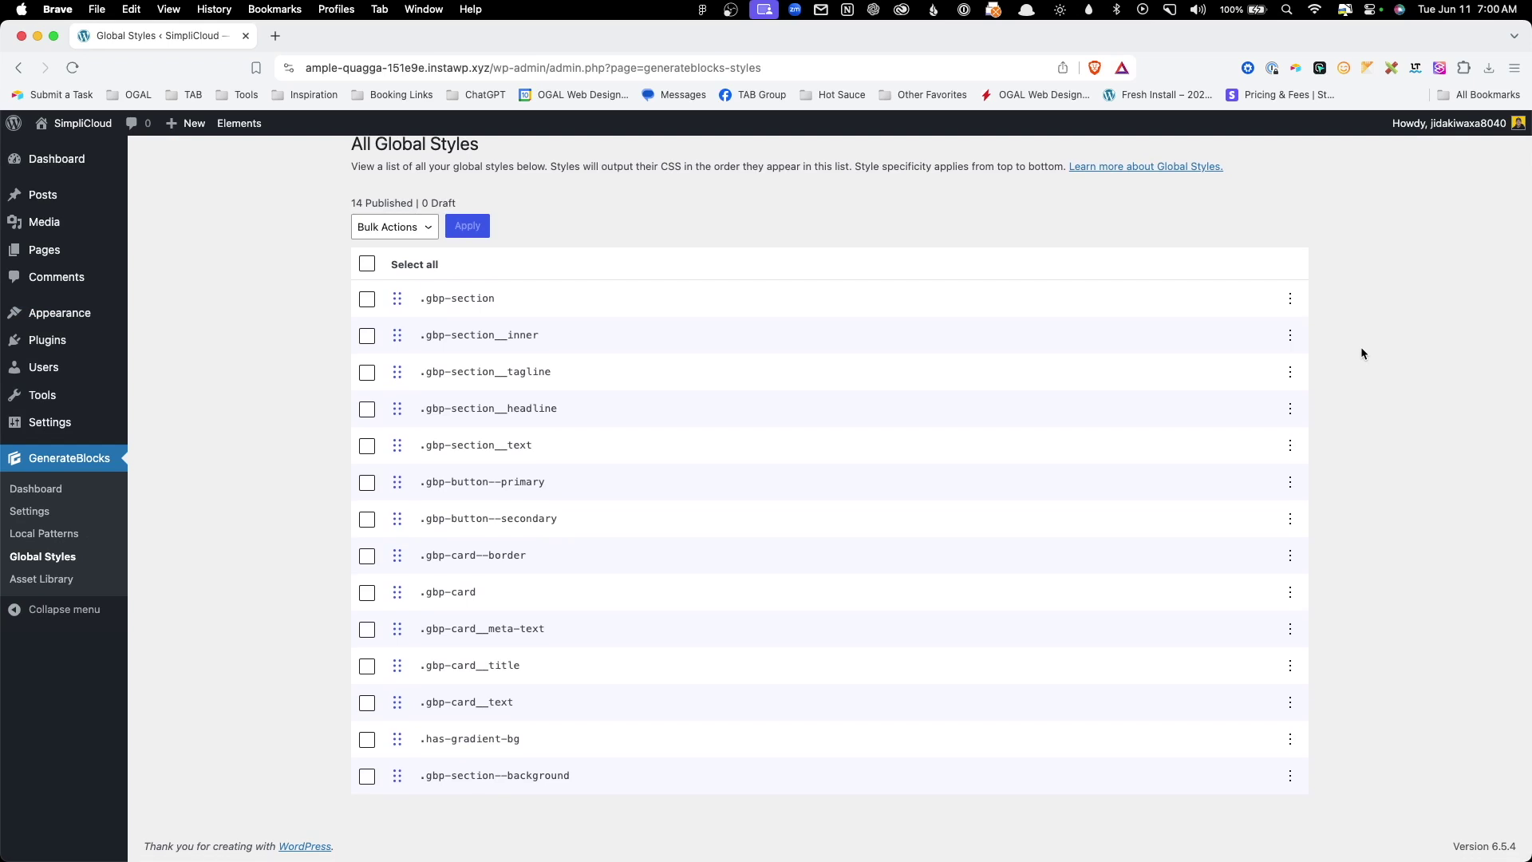
scroll(1361, 348, up, 1)
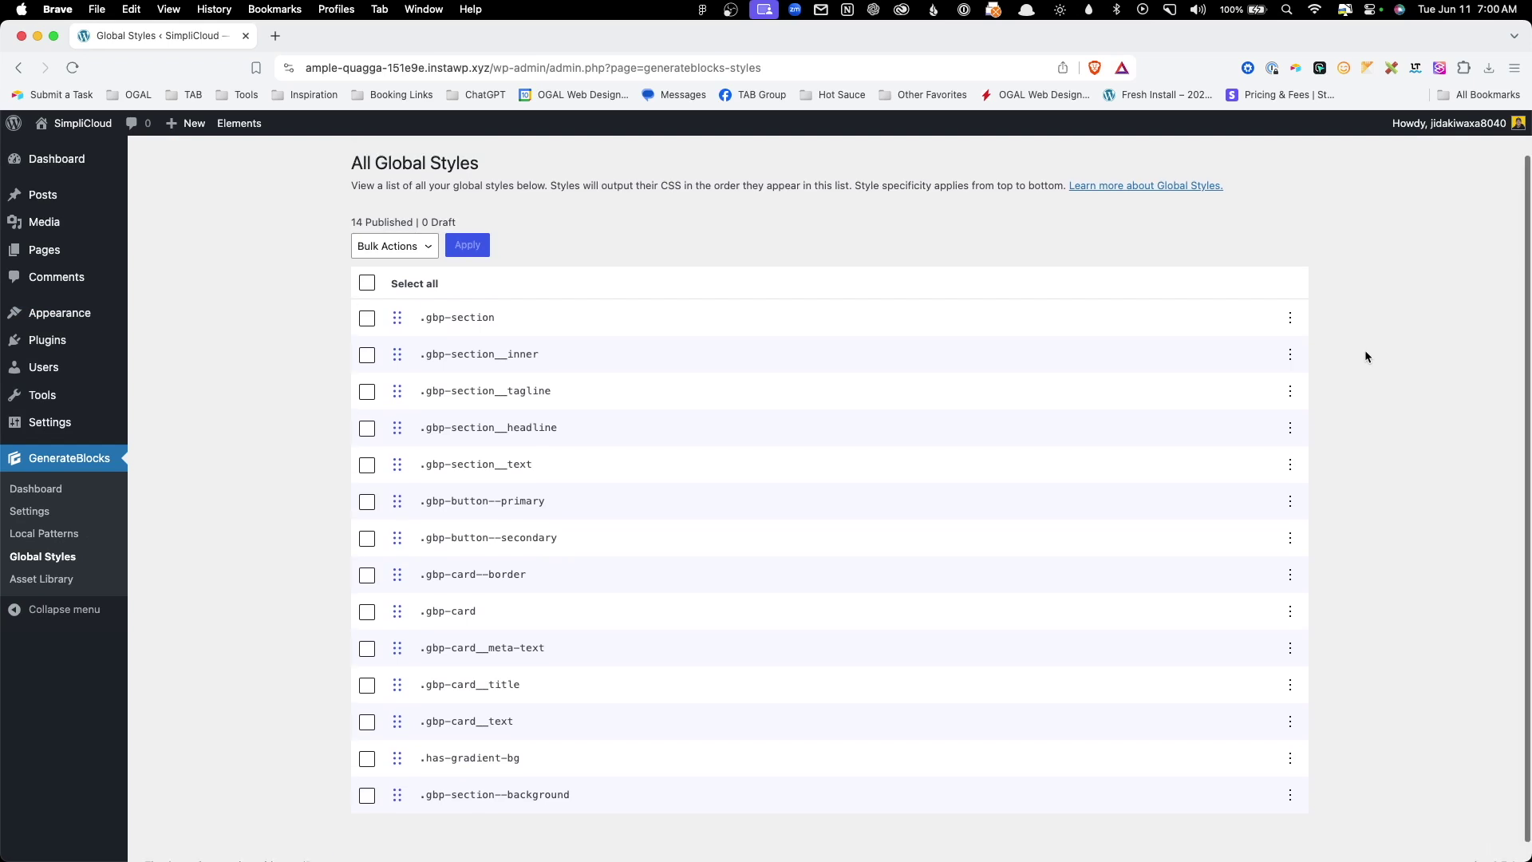
scroll(1367, 357, down, 1)
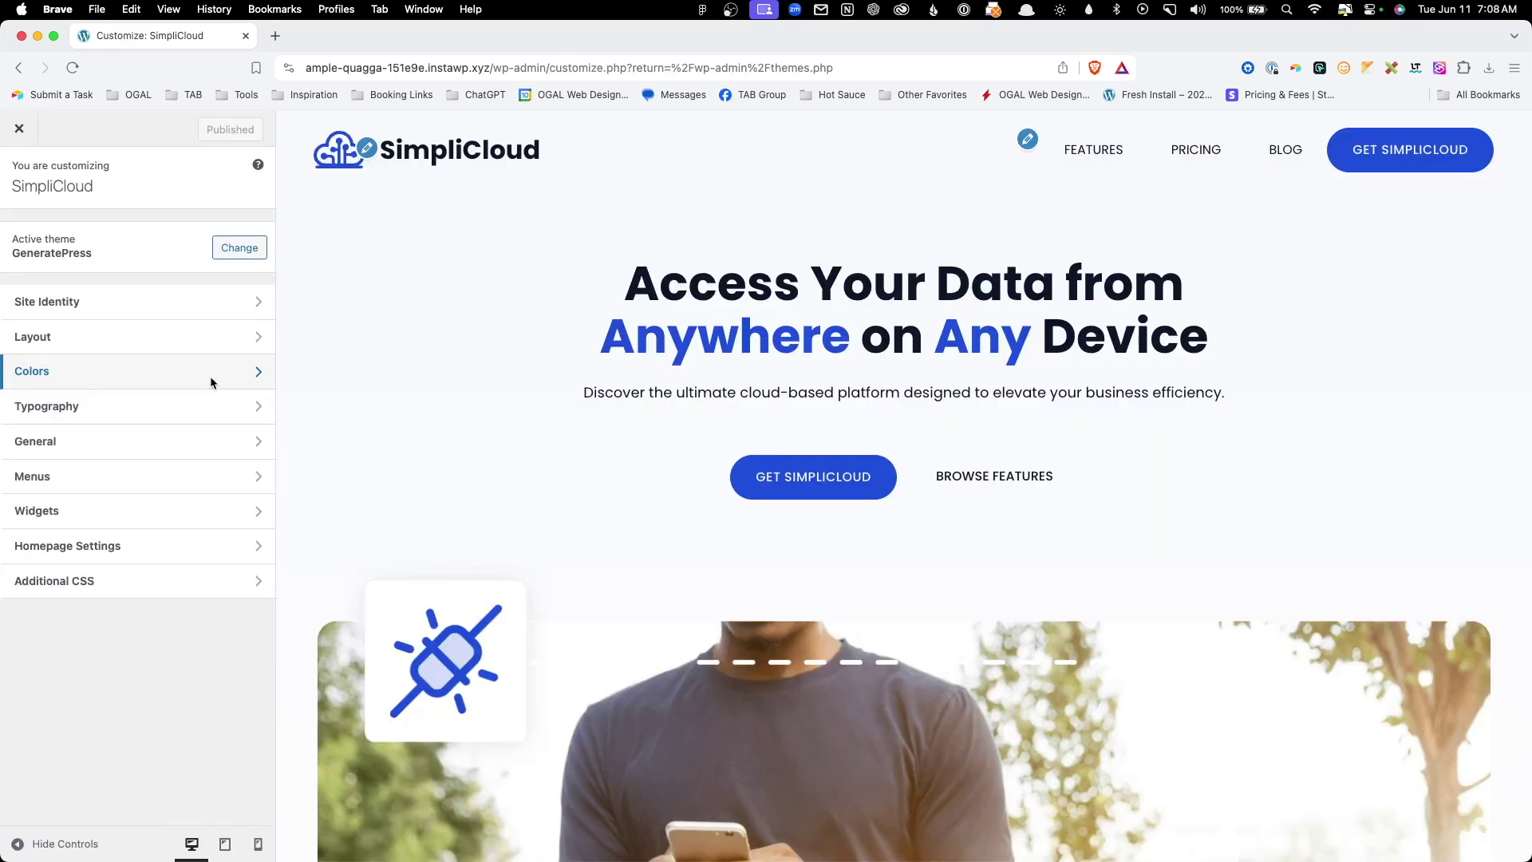
Shift the SimpliCloud accent colour's hue toward red in the global colour settings.
click(199, 287)
click(179, 290)
drag(174, 446, 17, 448)
click(229, 228)
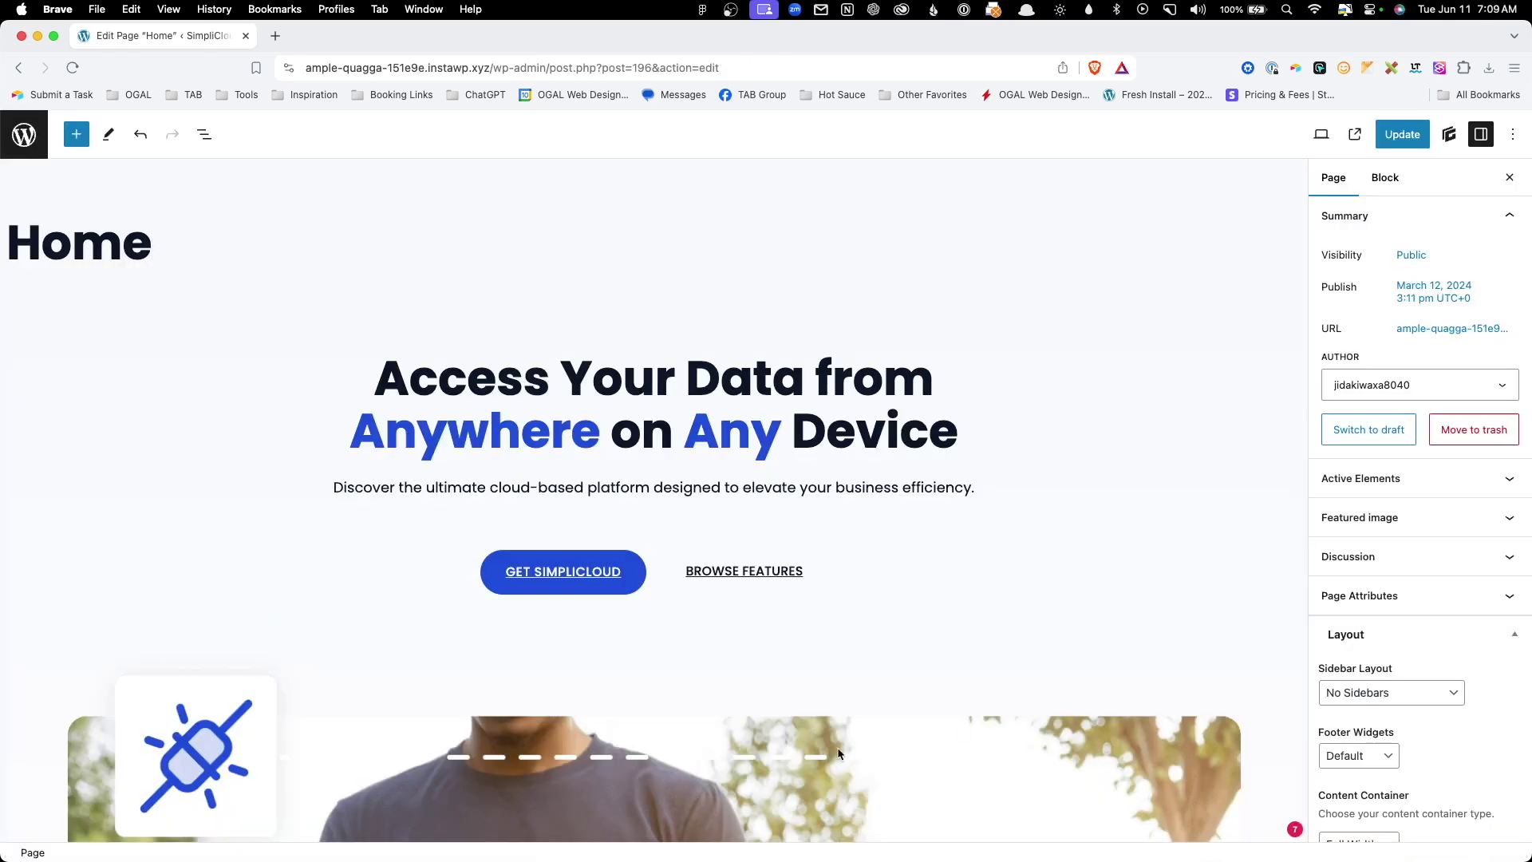
Set the .gbp-button--primary style's border radius to 0 via the GET SIMPLICLOUD button.
click(582, 589)
click(1378, 291)
click(1369, 435)
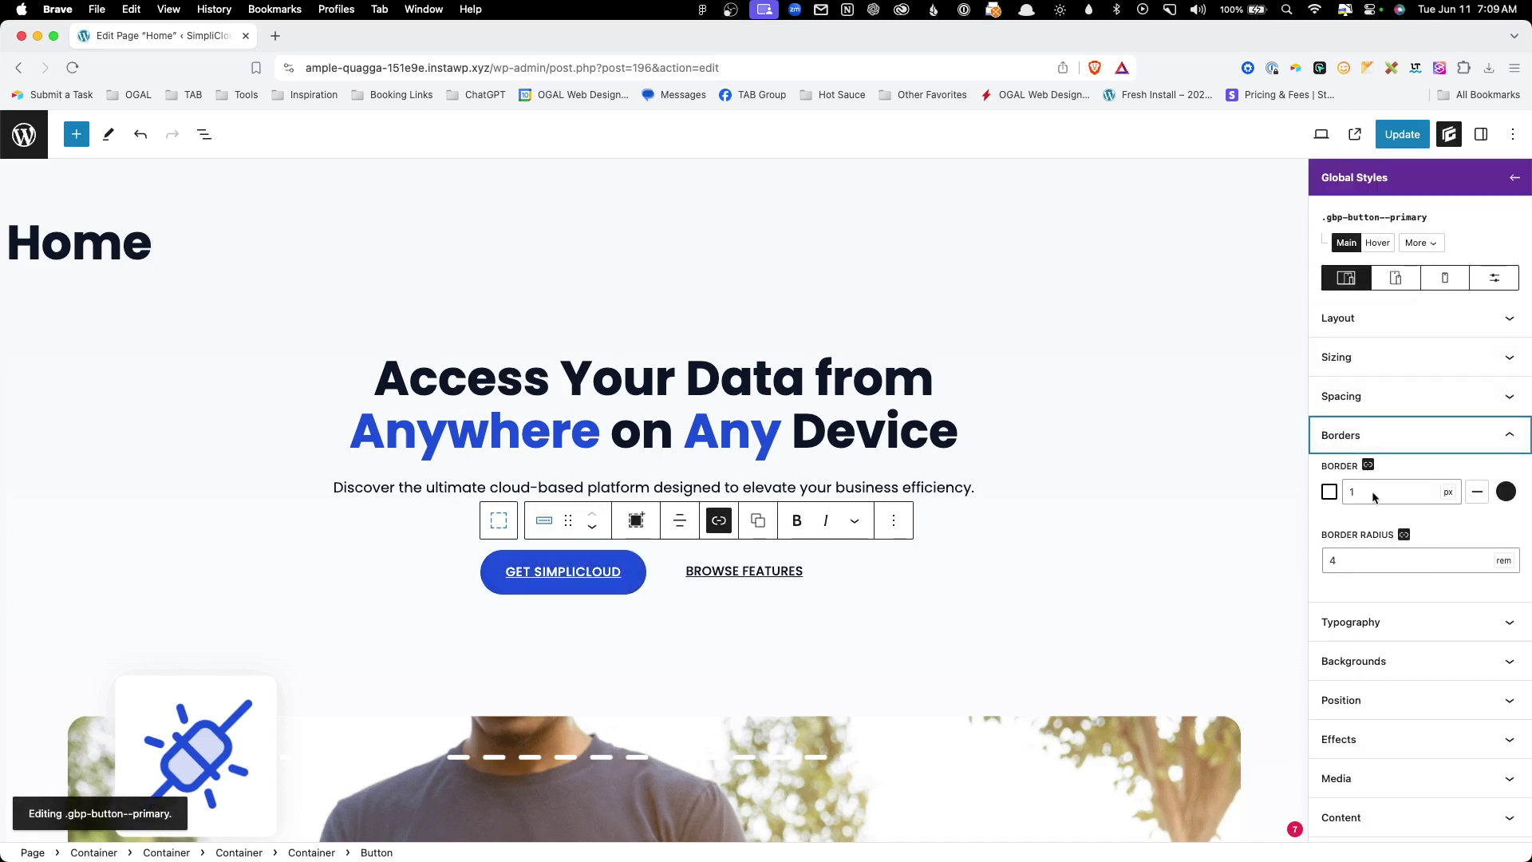
click(1364, 553)
text(0)
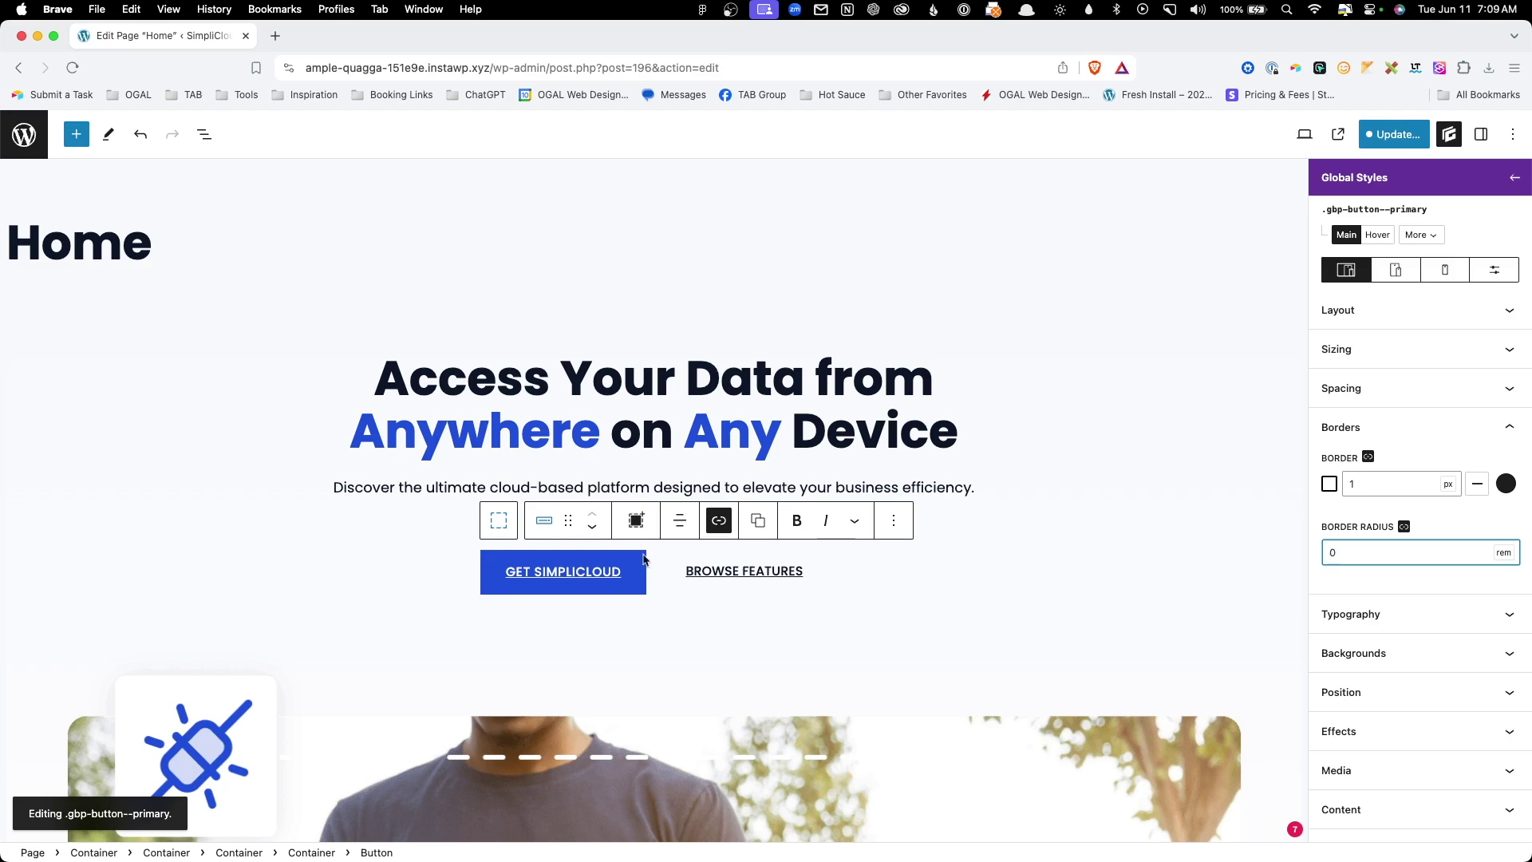
Preview the square-cornered buttons down the Home page, then restore border radius 4.
scroll(658, 582, down, 10)
scroll(702, 697, down, 15)
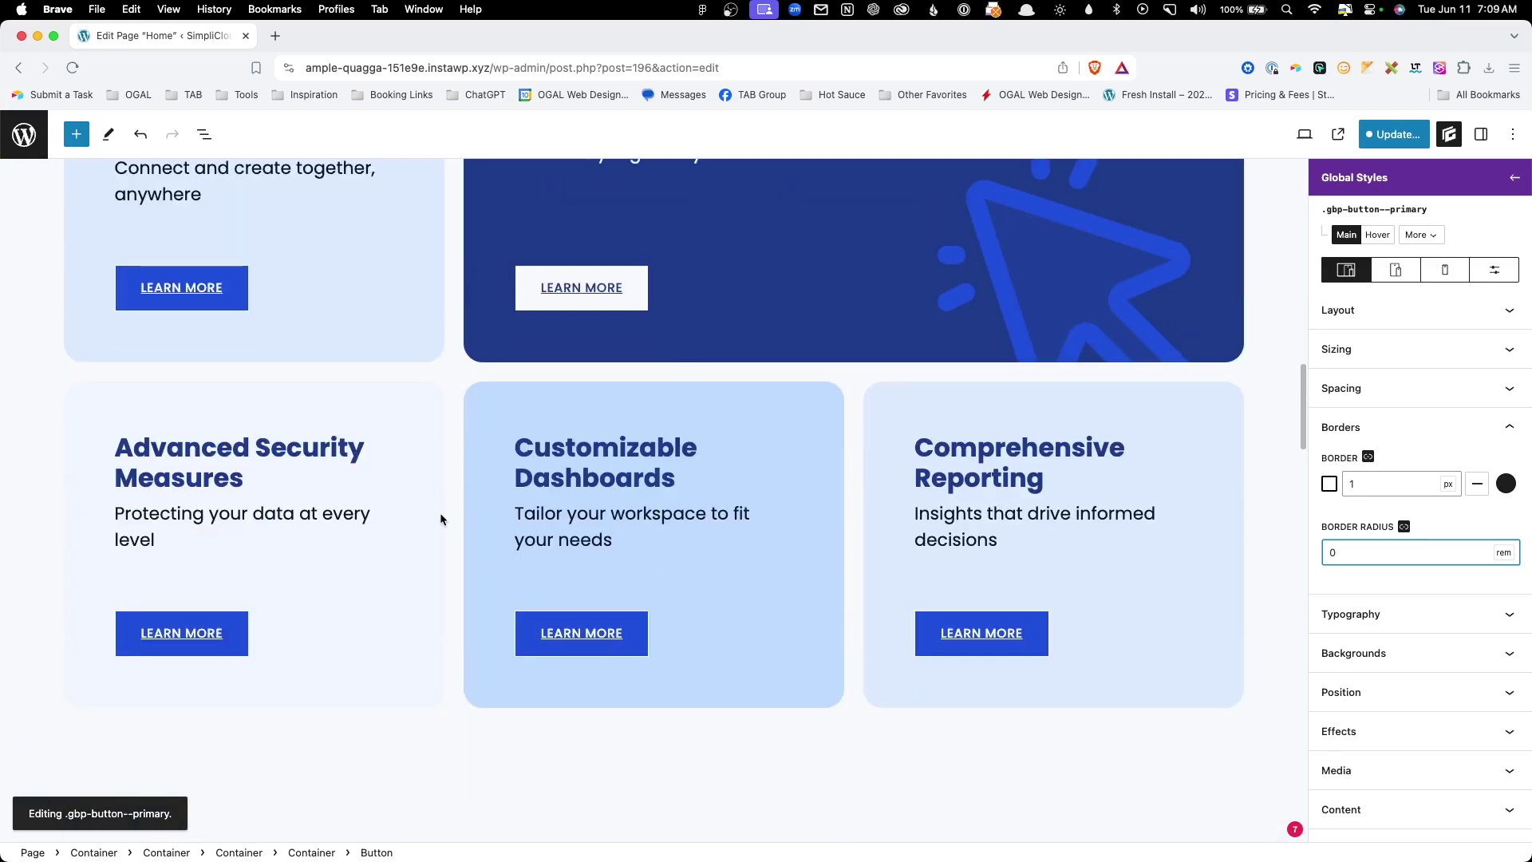
double_click(1349, 556)
text(4)
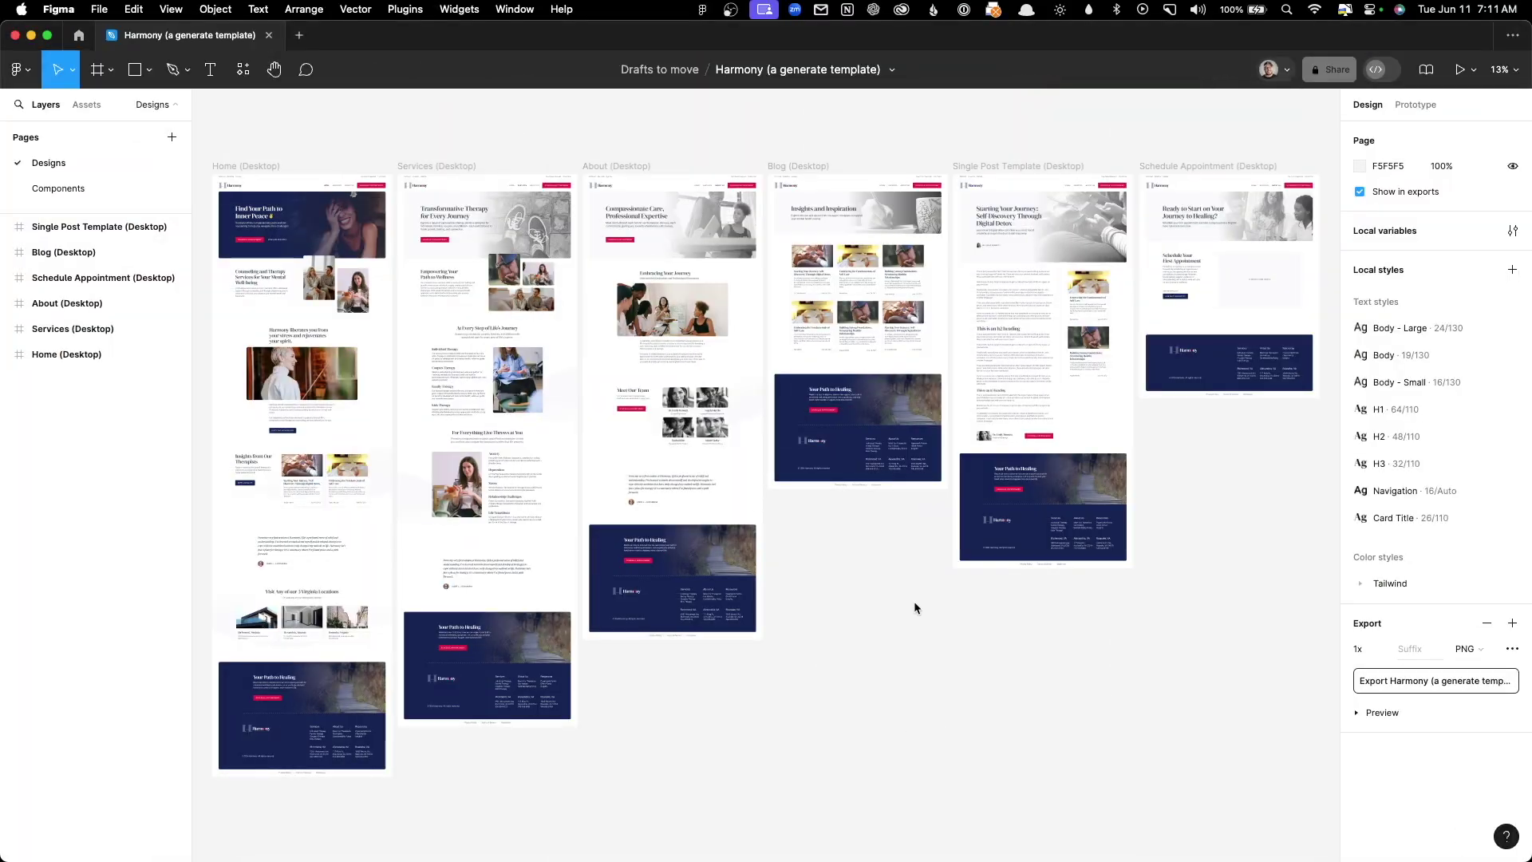
scroll(239, 201, up, 5)
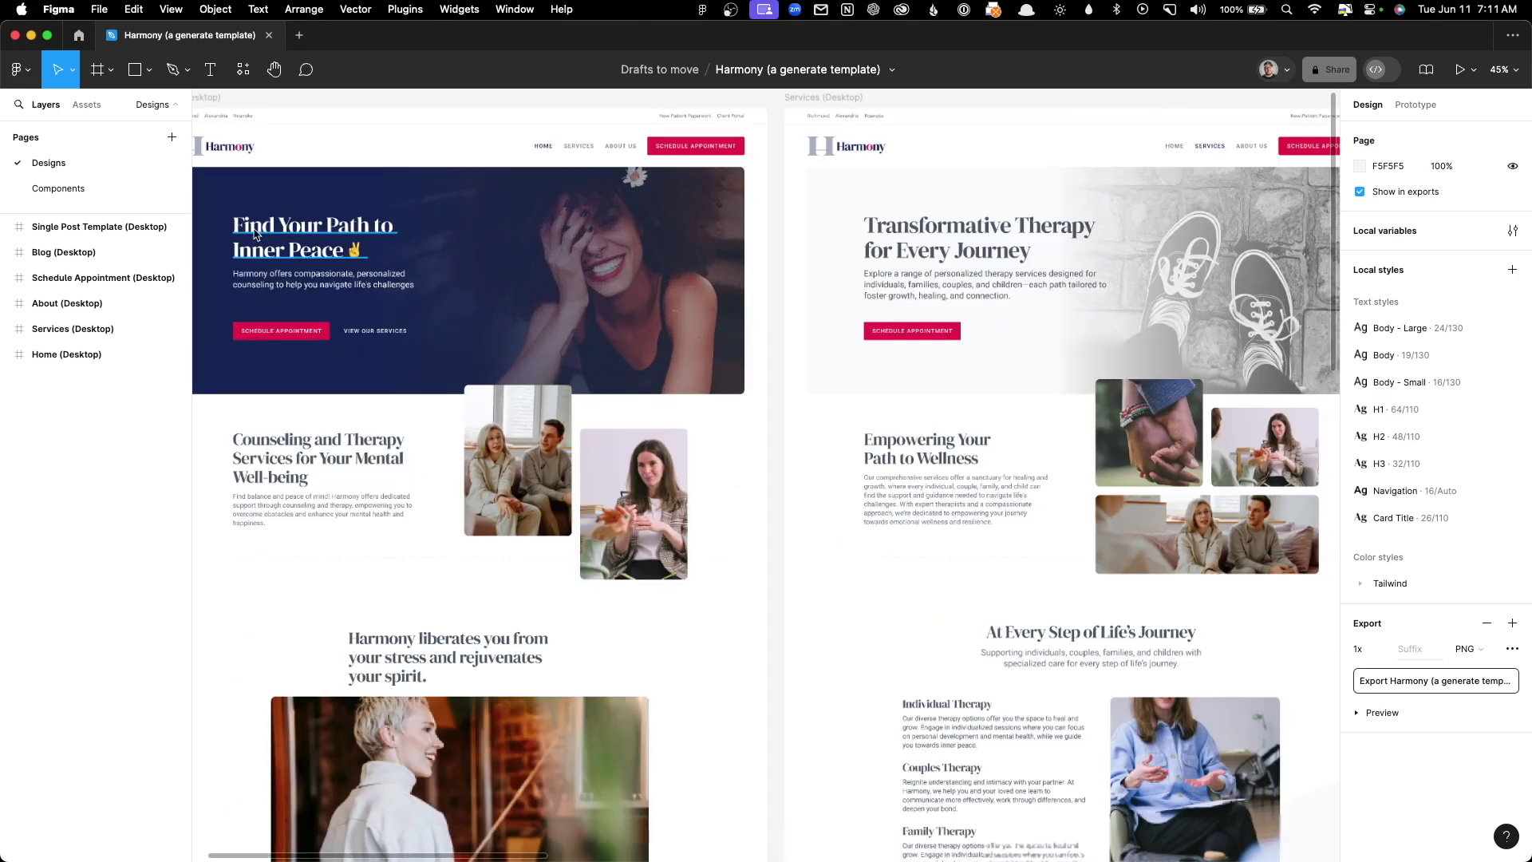
drag(444, 330, 561, 327)
scroll(572, 350, up, 2)
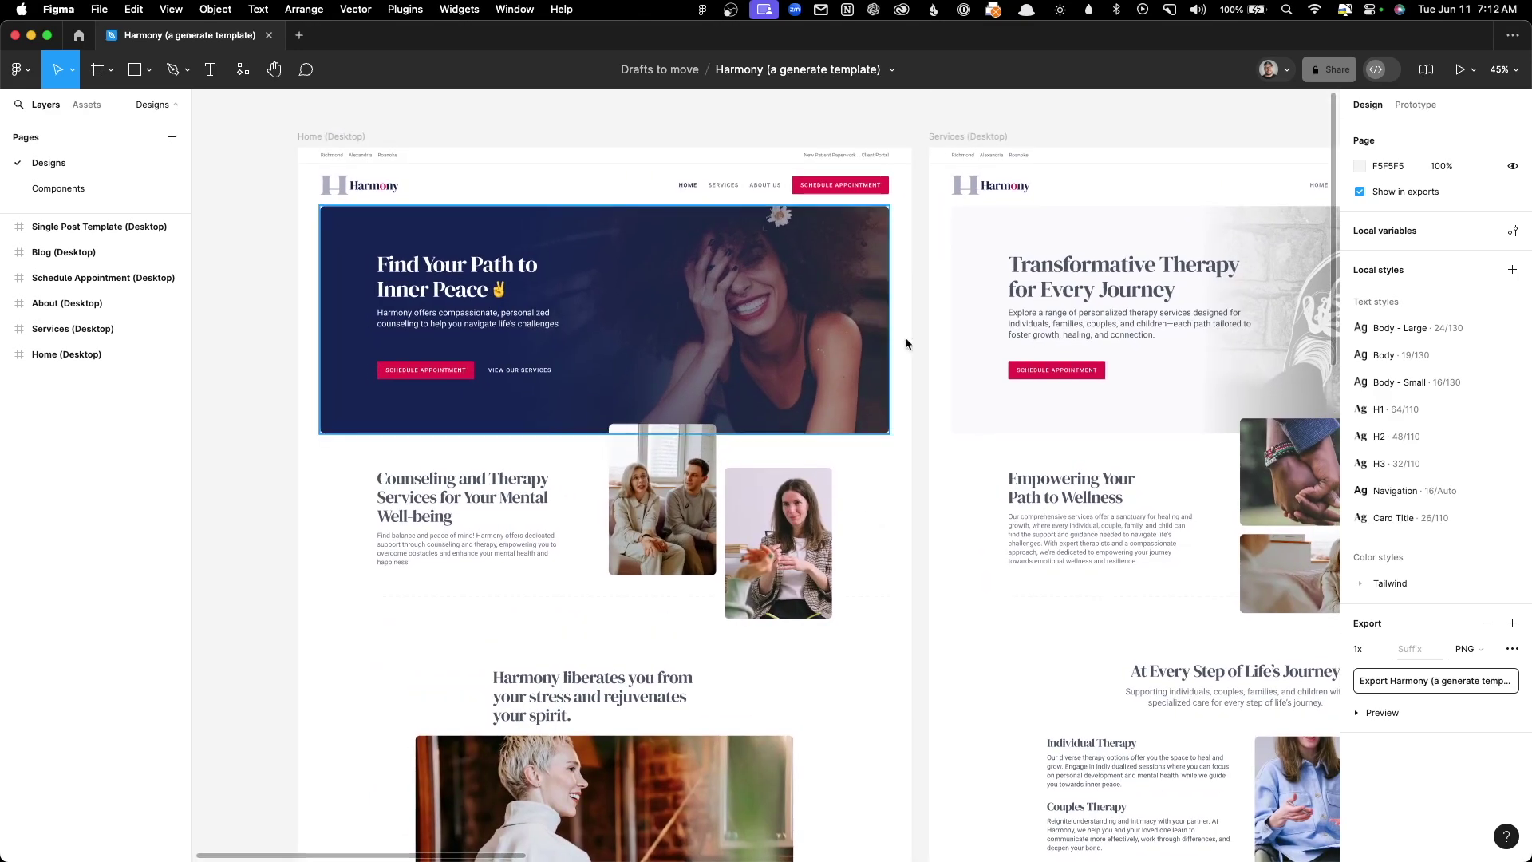
scroll(978, 281, right, 10)
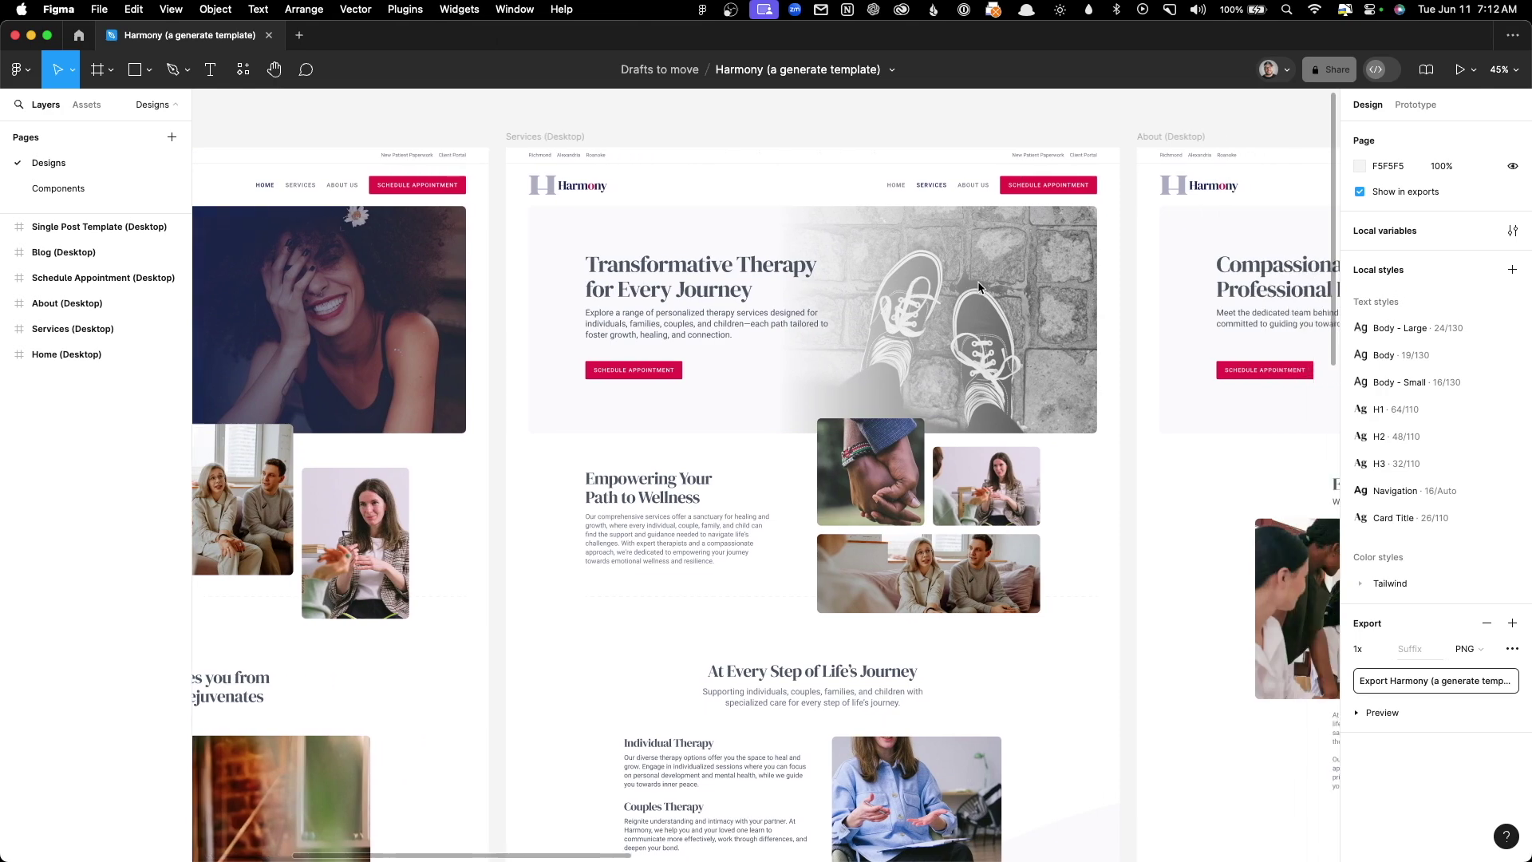
scroll(968, 526, right, 12)
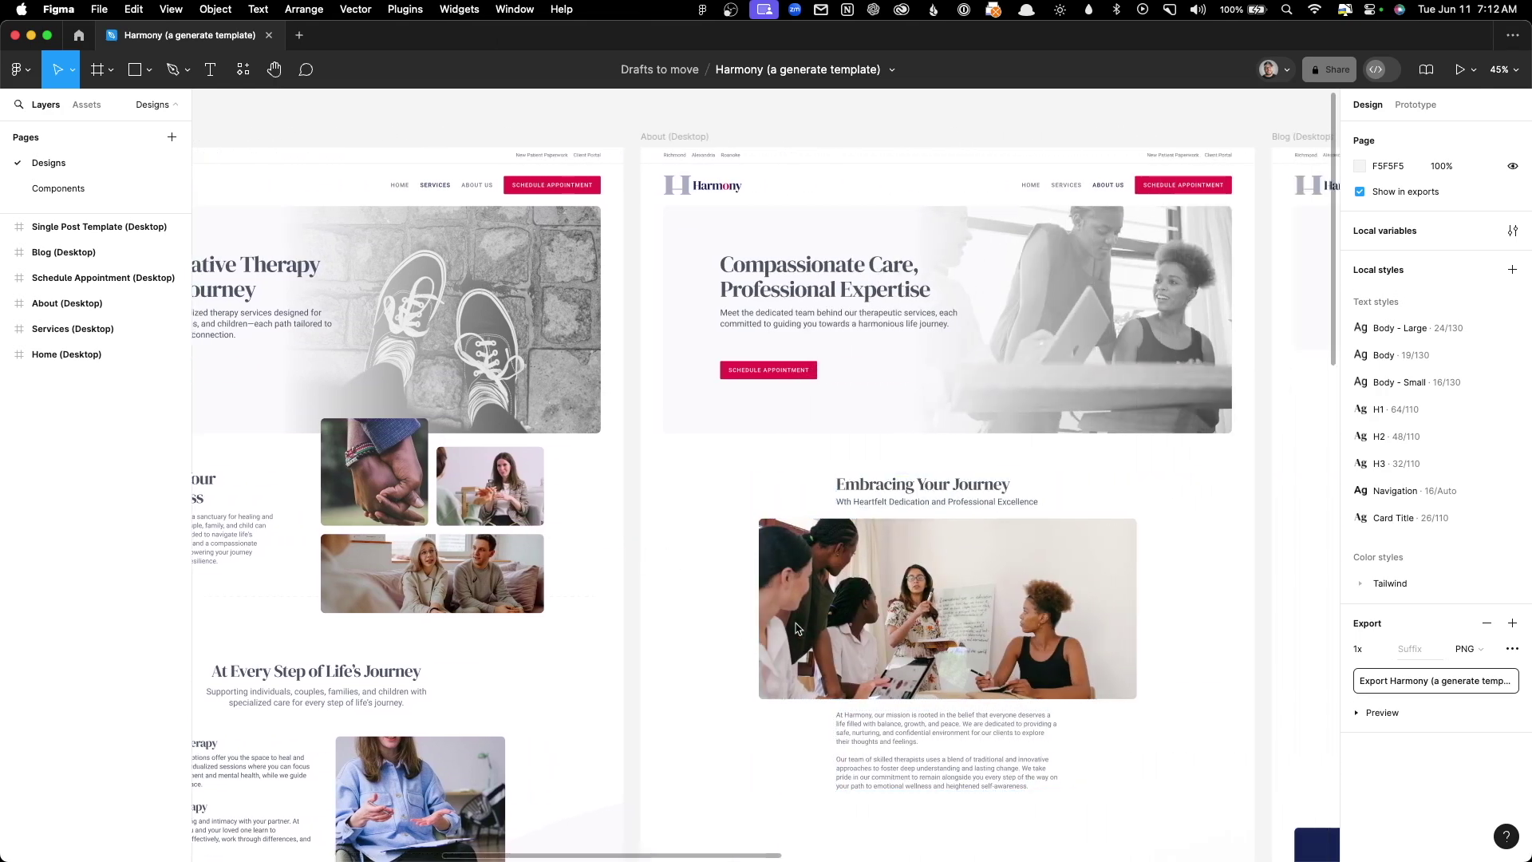
scroll(788, 628, right, 14)
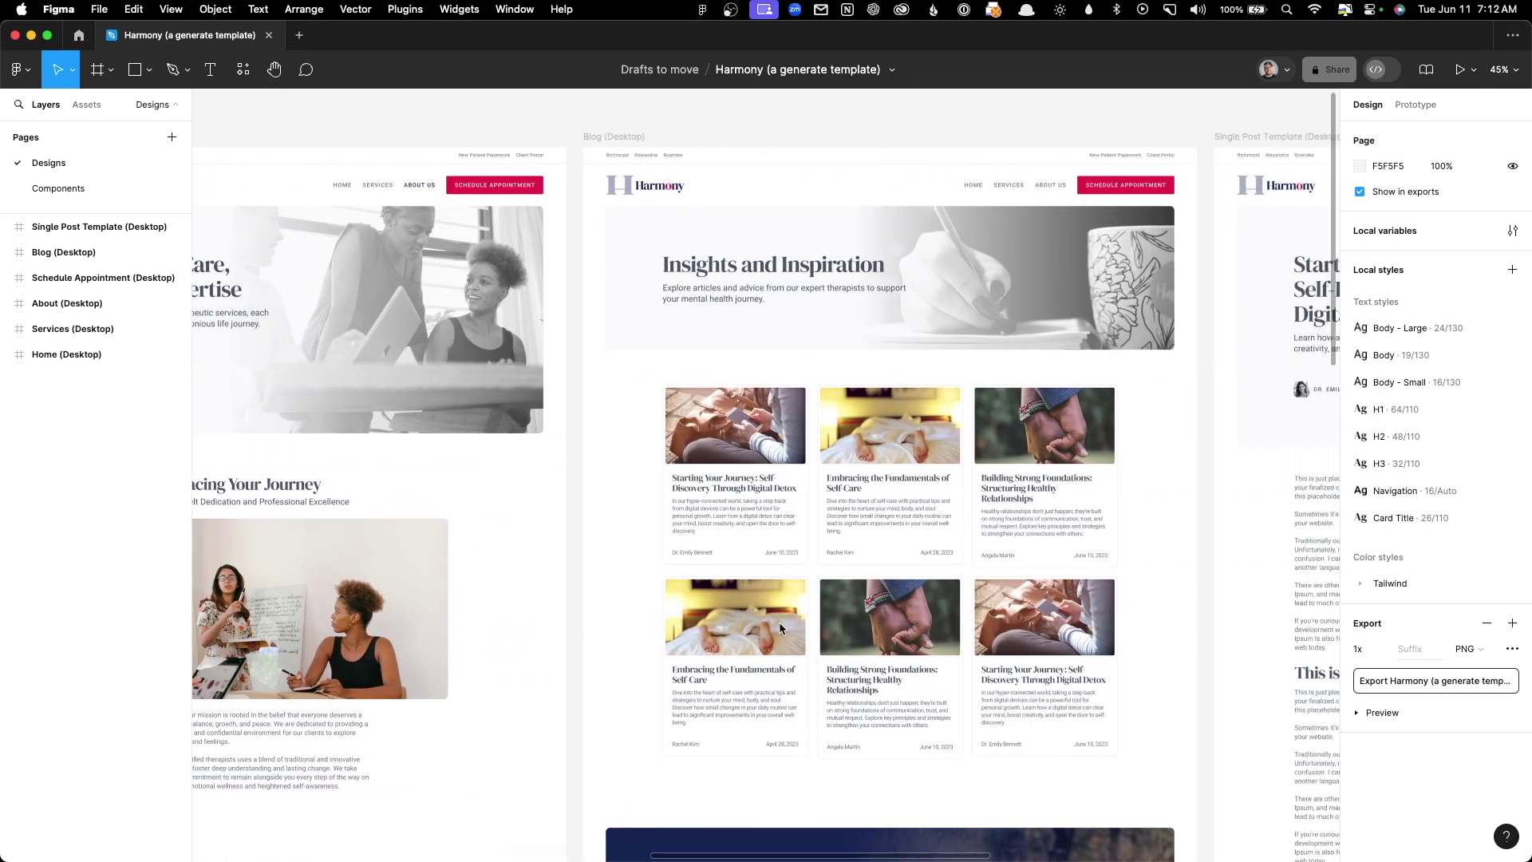
scroll(781, 628, right, 17)
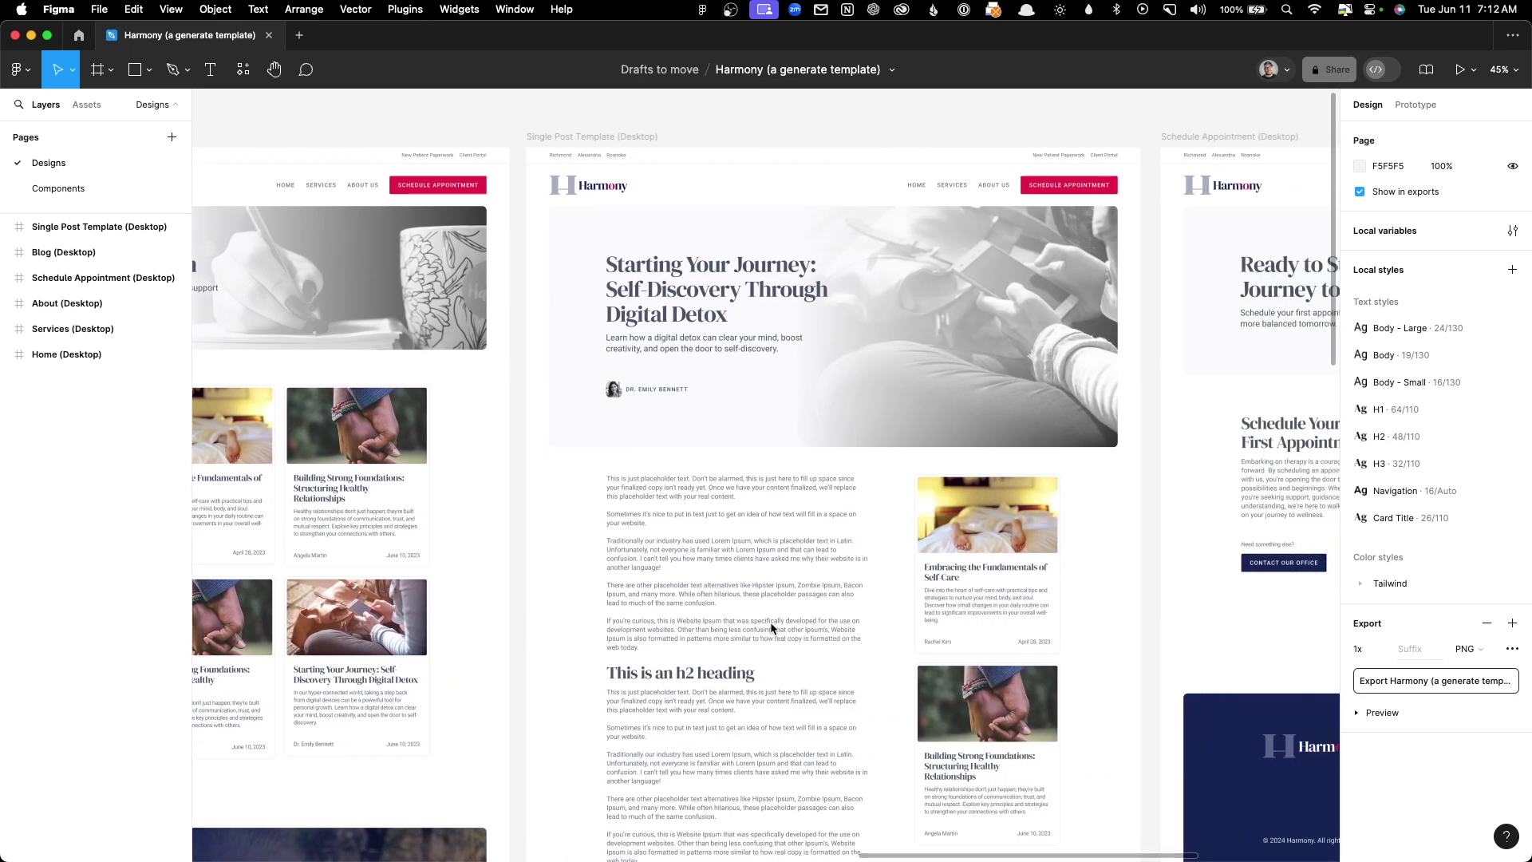
scroll(770, 621, right, 6)
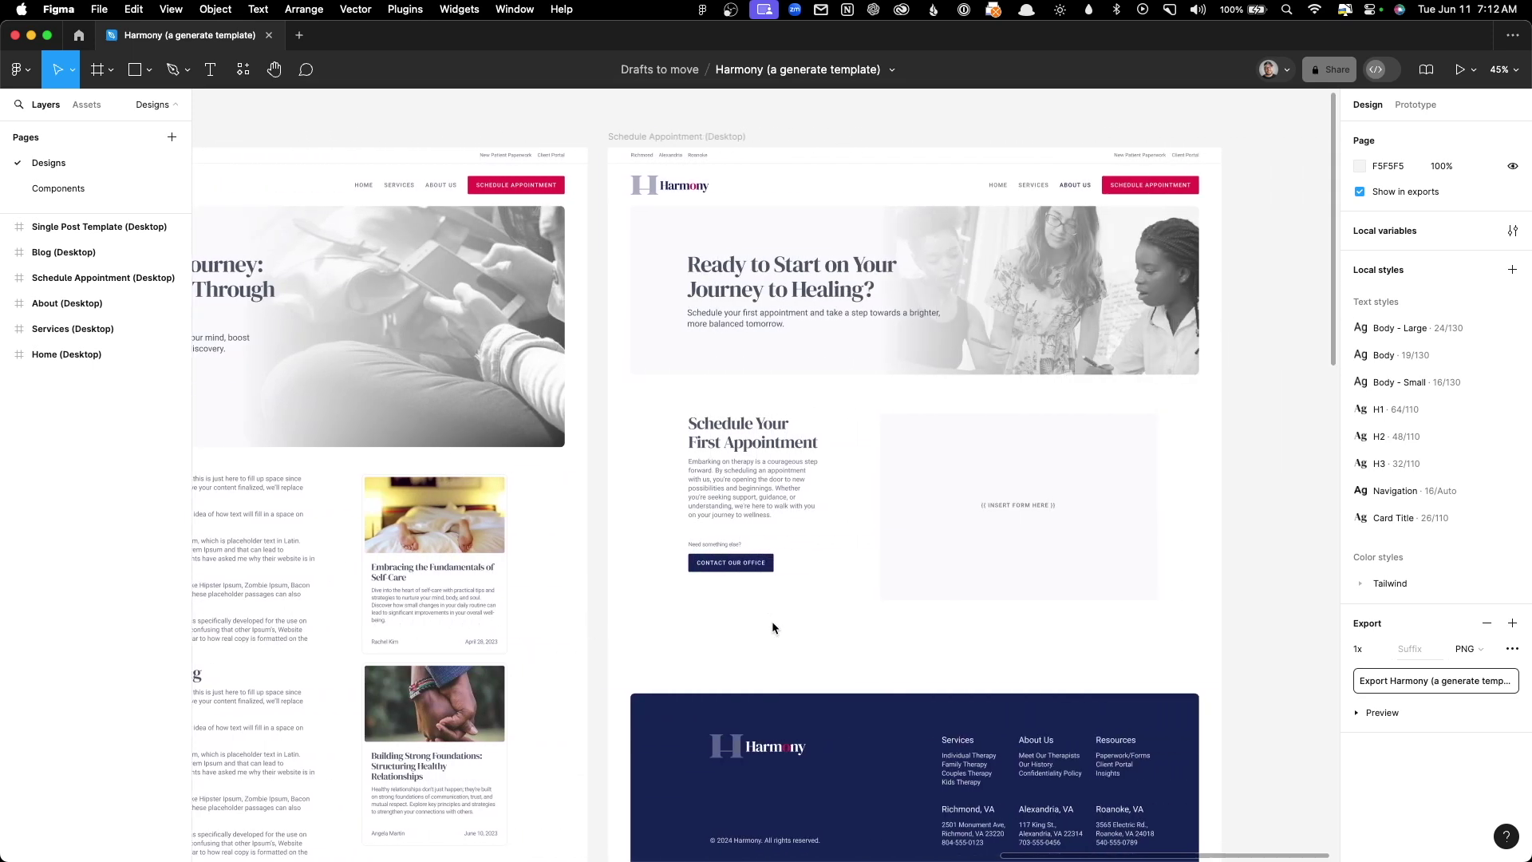
click(772, 621)
scroll(772, 621, down, 5)
scroll(774, 559, left, 14)
scroll(774, 559, down, 5)
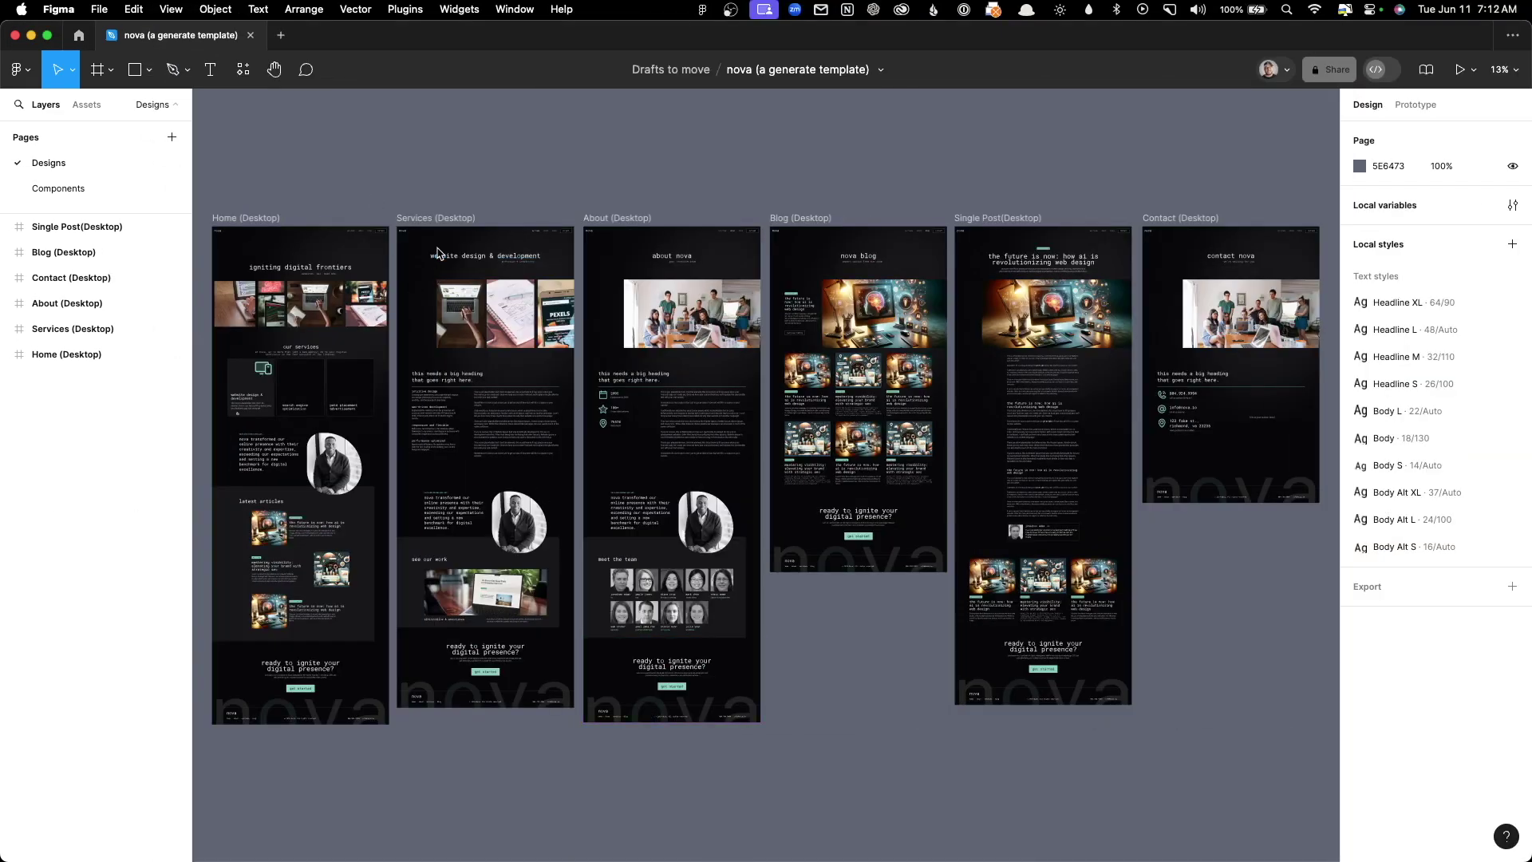
Pan across the nova template's dark page designs, then fit all six desktop frames in view.
scroll(438, 254, down, 1)
scroll(559, 403, up, 8)
scroll(558, 402, up, 2)
scroll(558, 403, left, 2)
scroll(678, 616, right, 10)
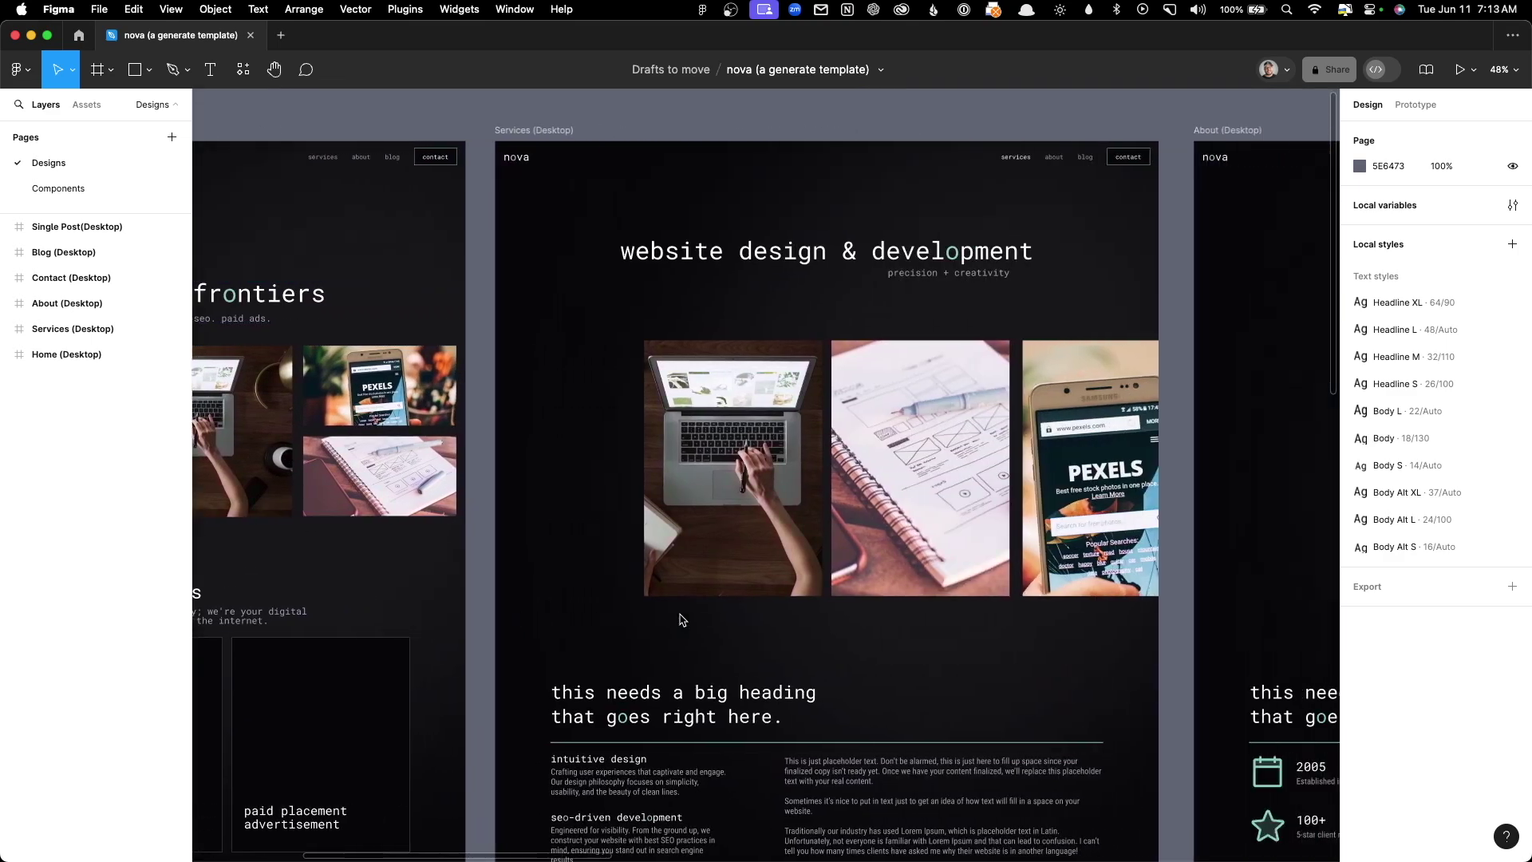
scroll(682, 619, left, 2)
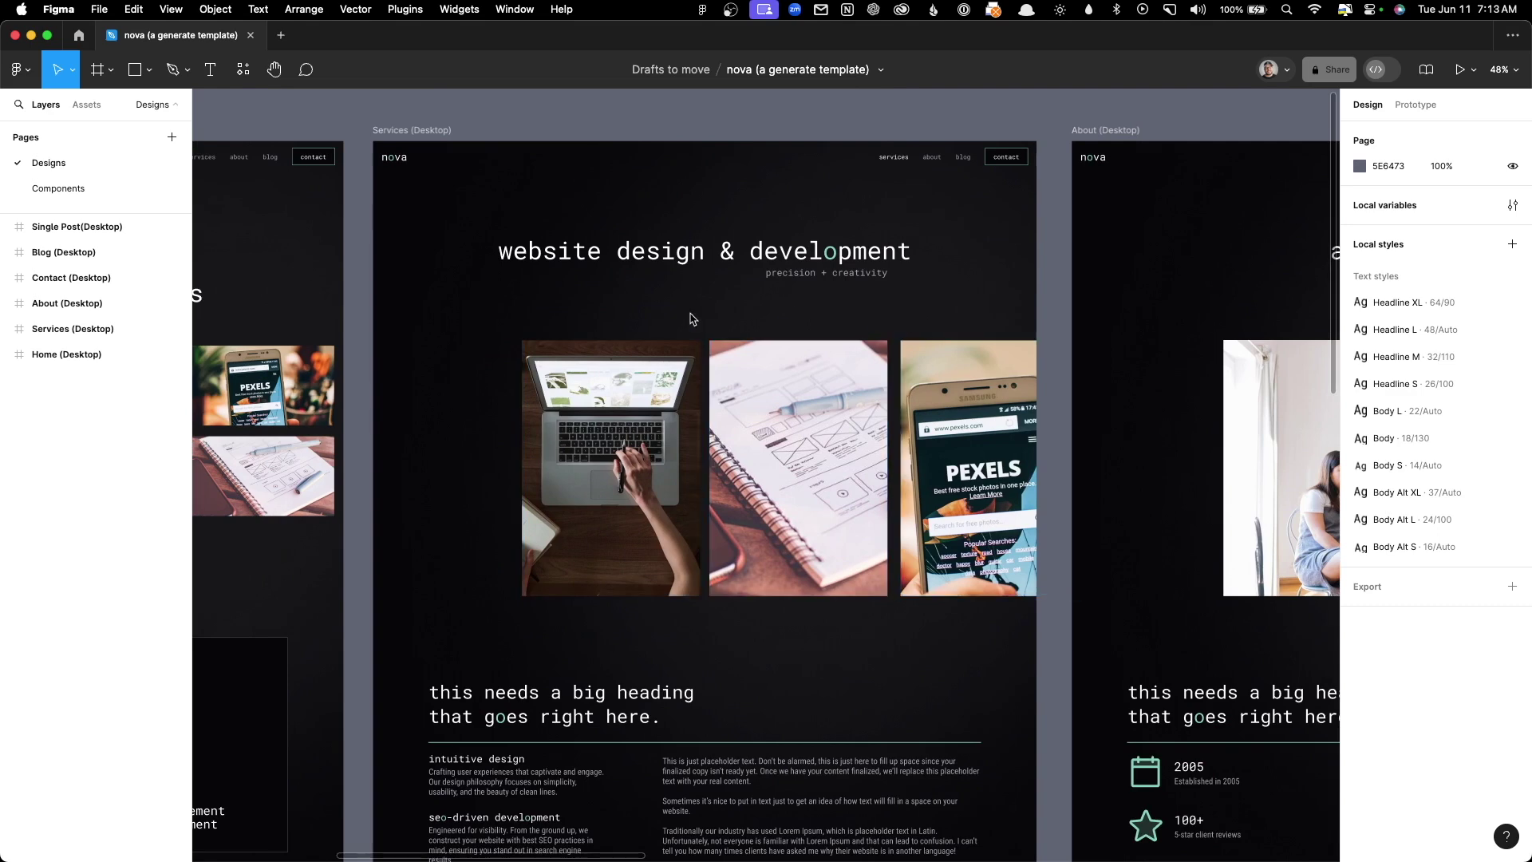
scroll(1085, 671, right, 4)
scroll(1071, 671, left, 9)
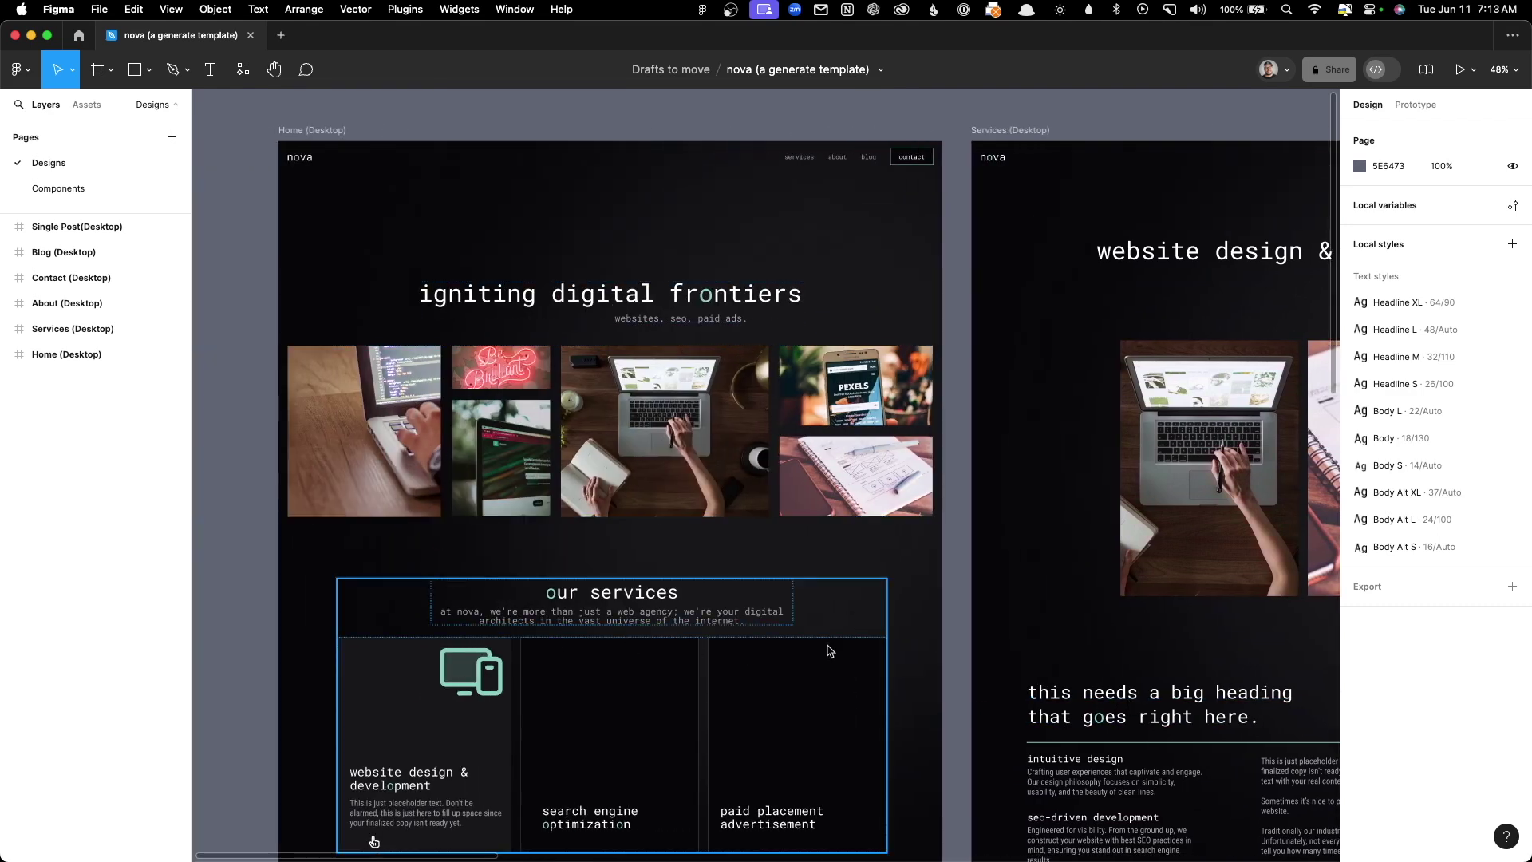
scroll(796, 647, down, 3)
scroll(940, 574, down, 2)
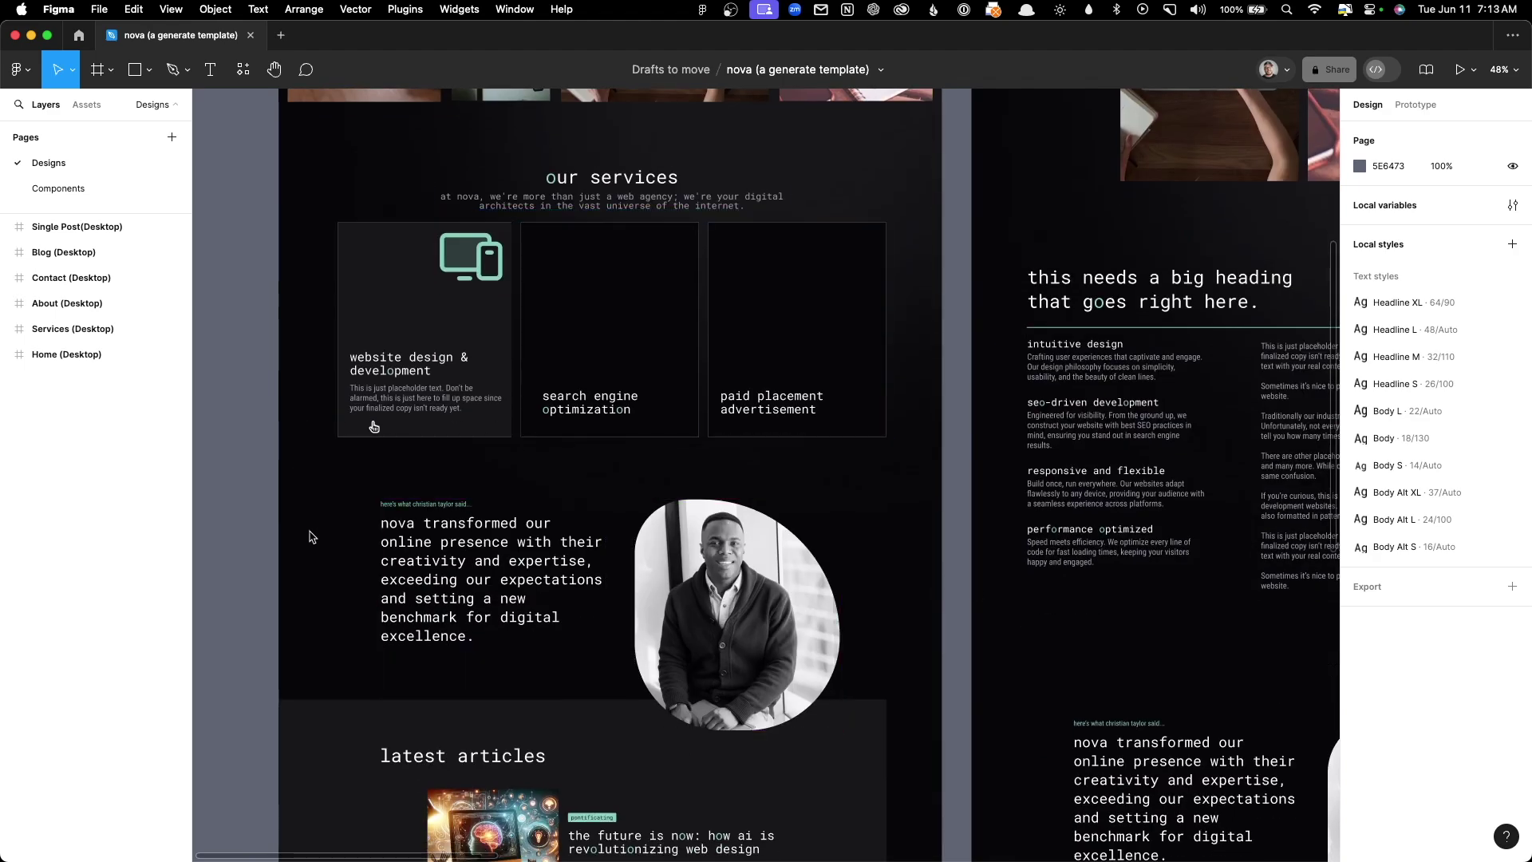
scroll(312, 537, down, 4)
scroll(369, 343, up, 8)
scroll(625, 524, down, 6)
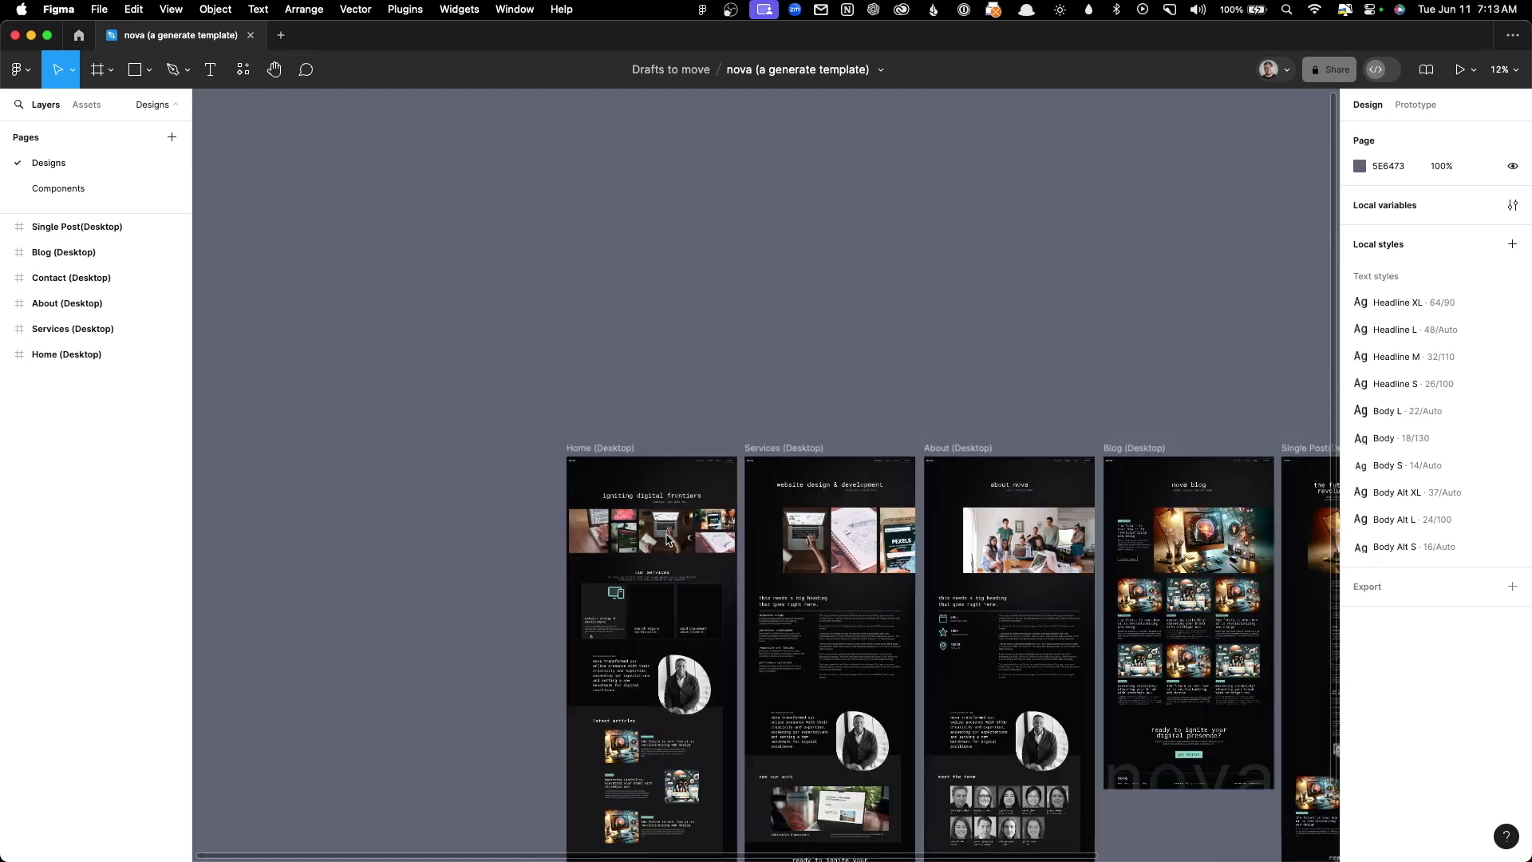
drag(904, 614, 556, 383)
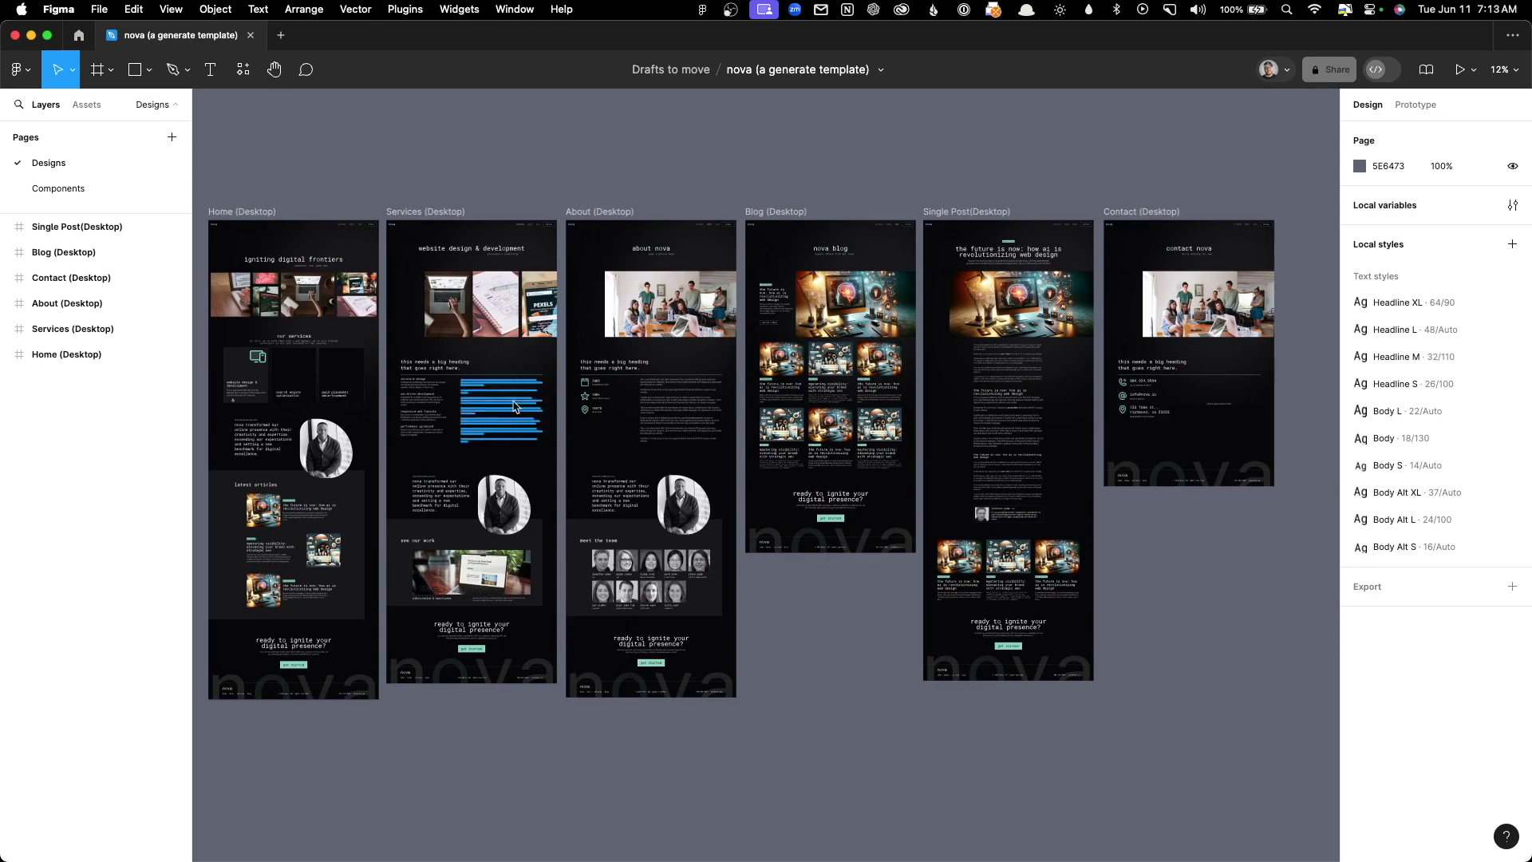